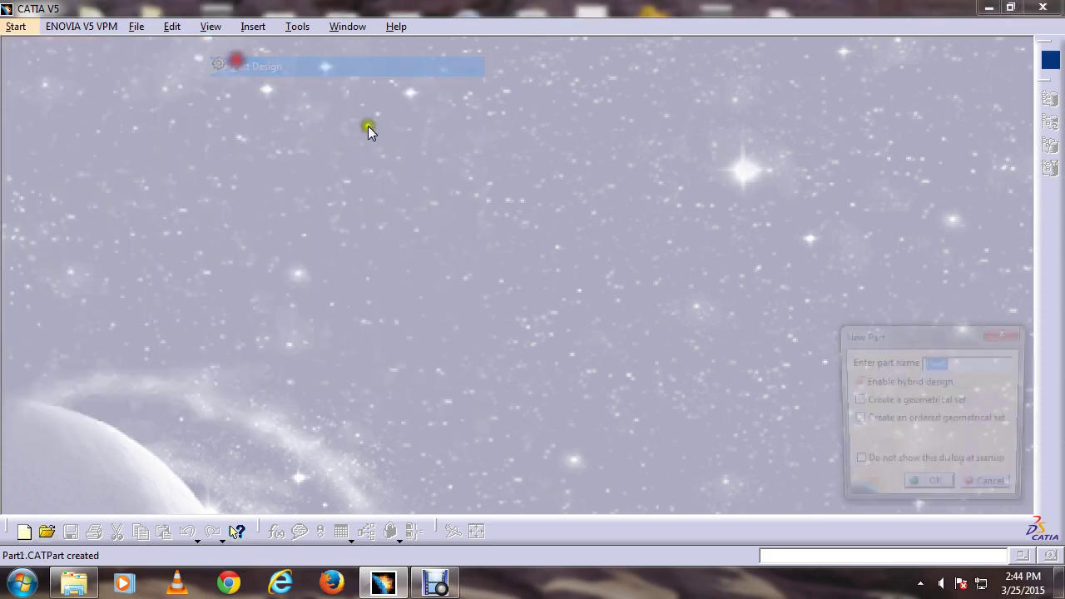
# - Create the new part with its default options and start a sketch on the yz plane
pyautogui.click(922, 487)
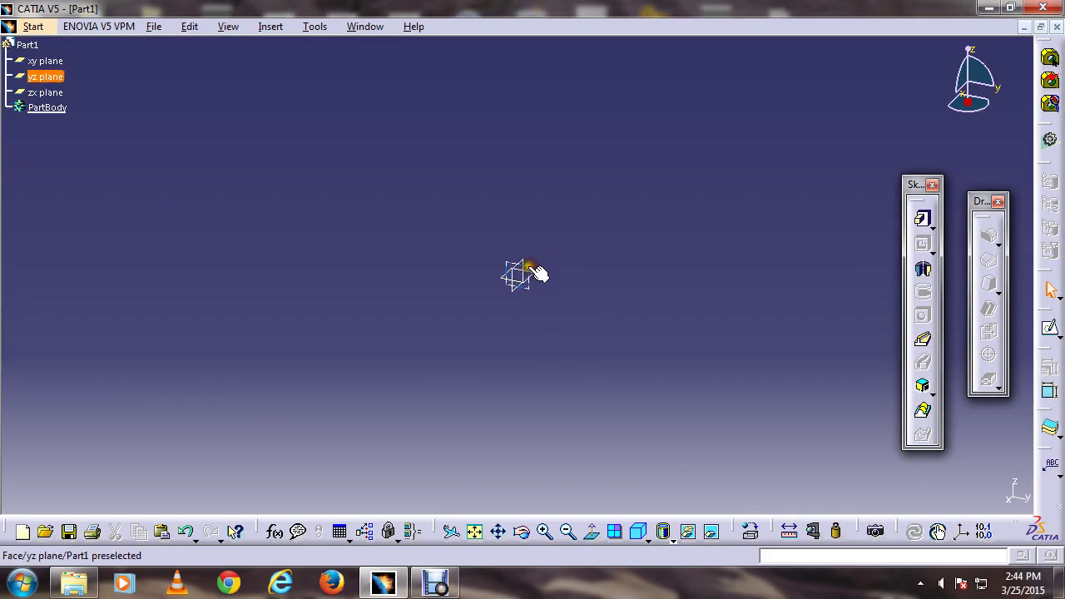
pyautogui.click(532, 270)
pyautogui.click(1052, 331)
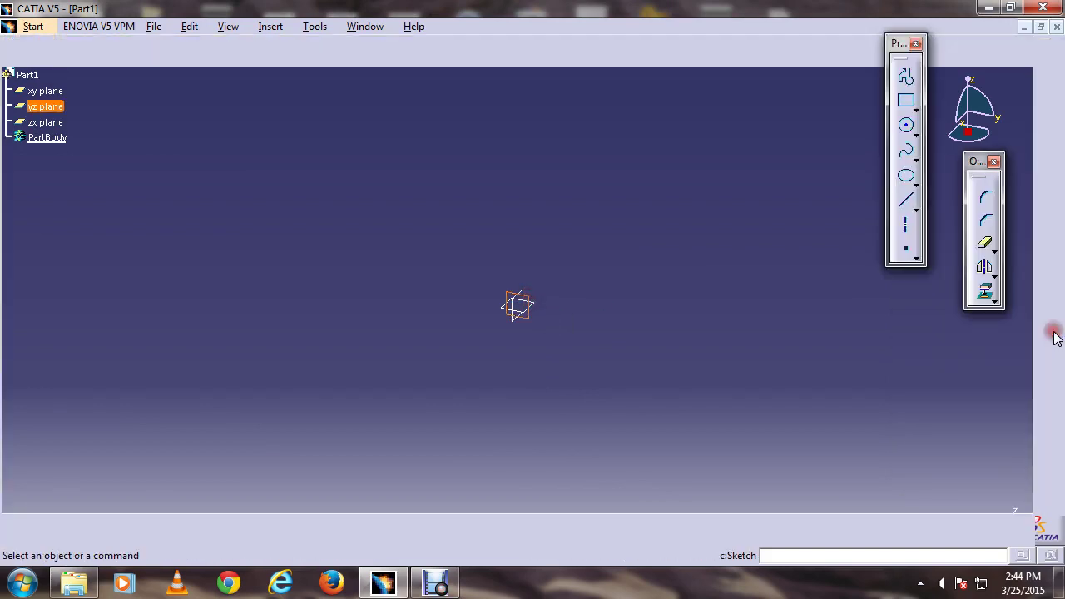
# - Sketch a vertical line about 190 mm long along the V axis, starting above the origin and ending below it
pyautogui.click(907, 200)
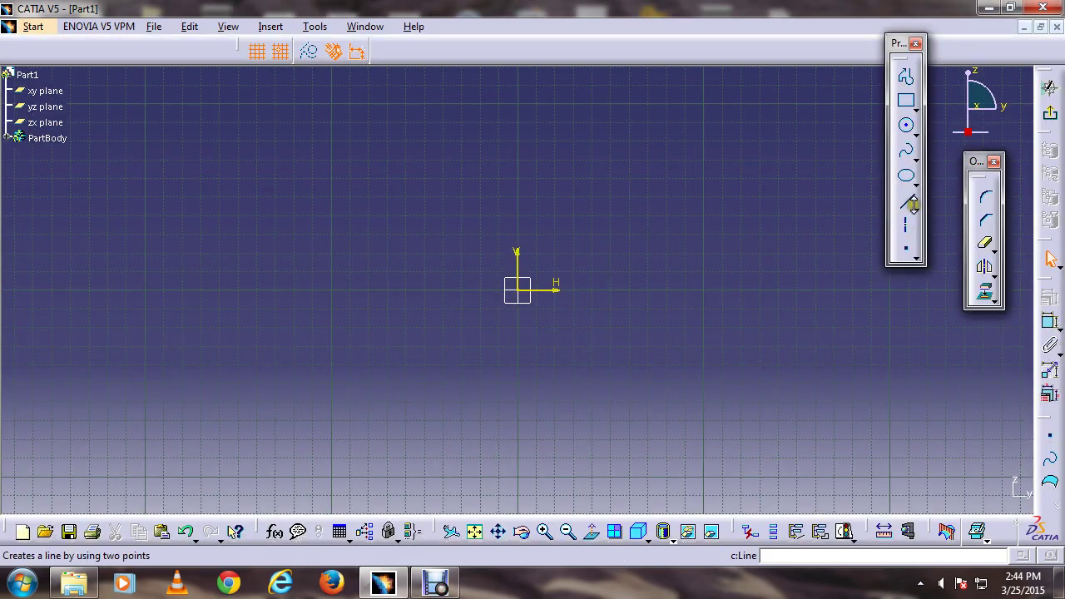
pyautogui.click(907, 202)
pyautogui.click(517, 121)
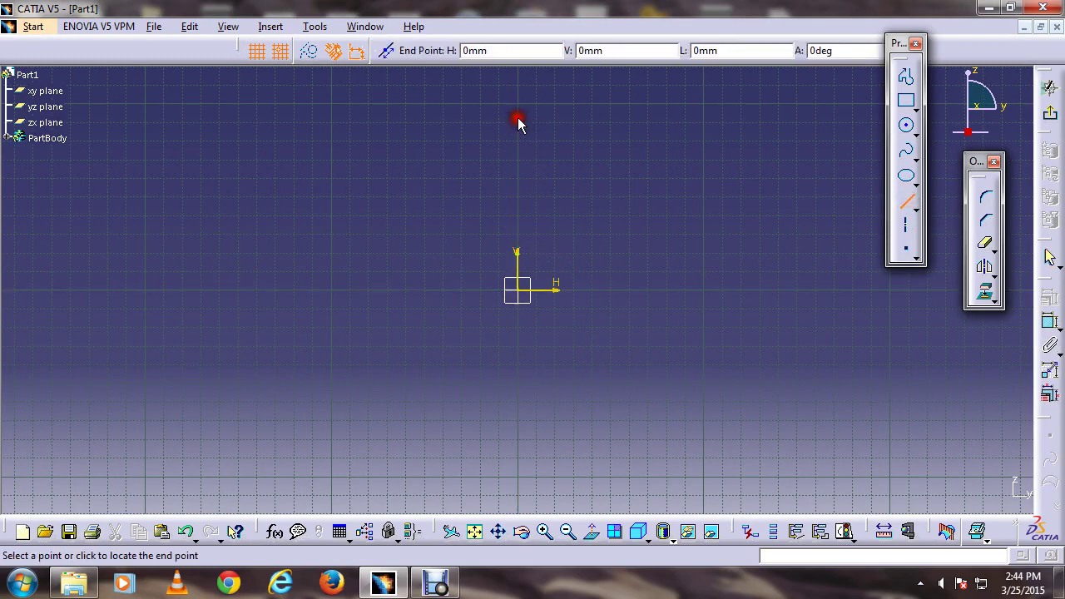
pyautogui.click(512, 478)
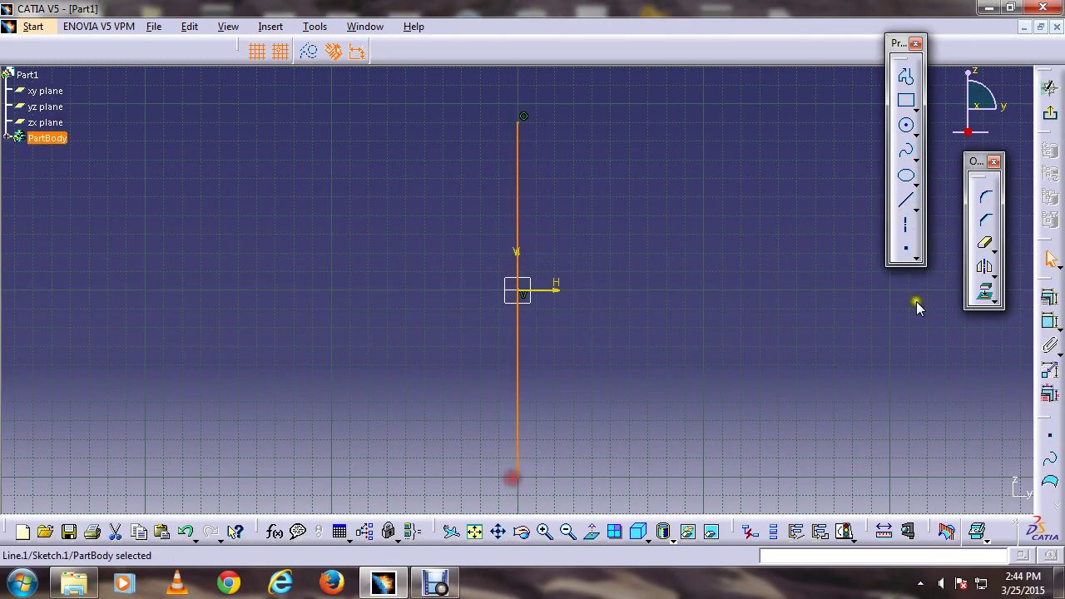
# - Dimension the vertical line's length and set it to 240 mm
pyautogui.click(1050, 327)
pyautogui.click(518, 349)
pyautogui.click(376, 351)
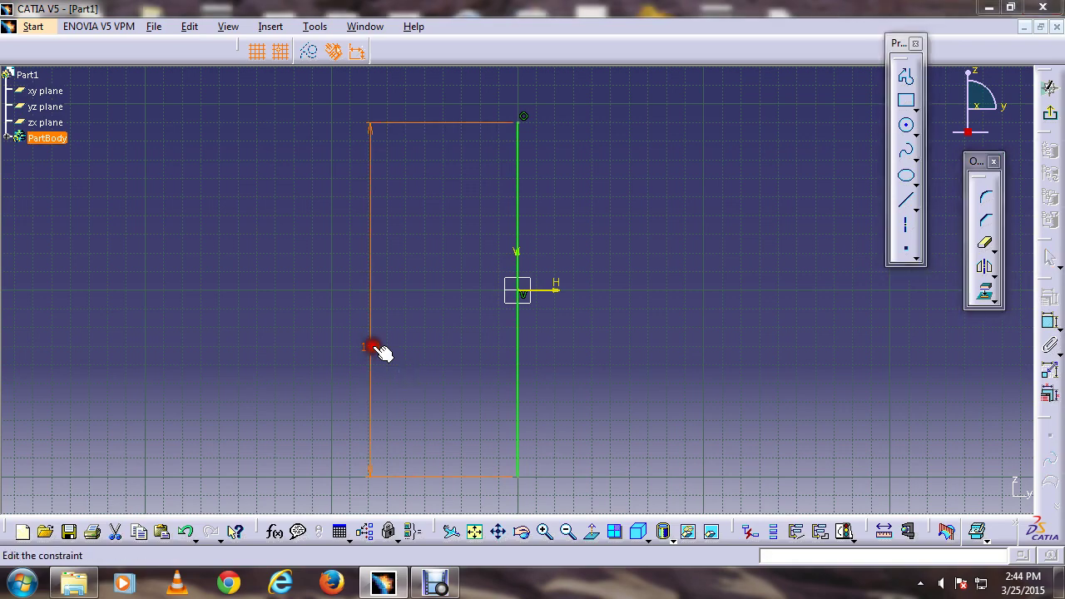
pyautogui.doubleClick(379, 351)
pyautogui.write('2')
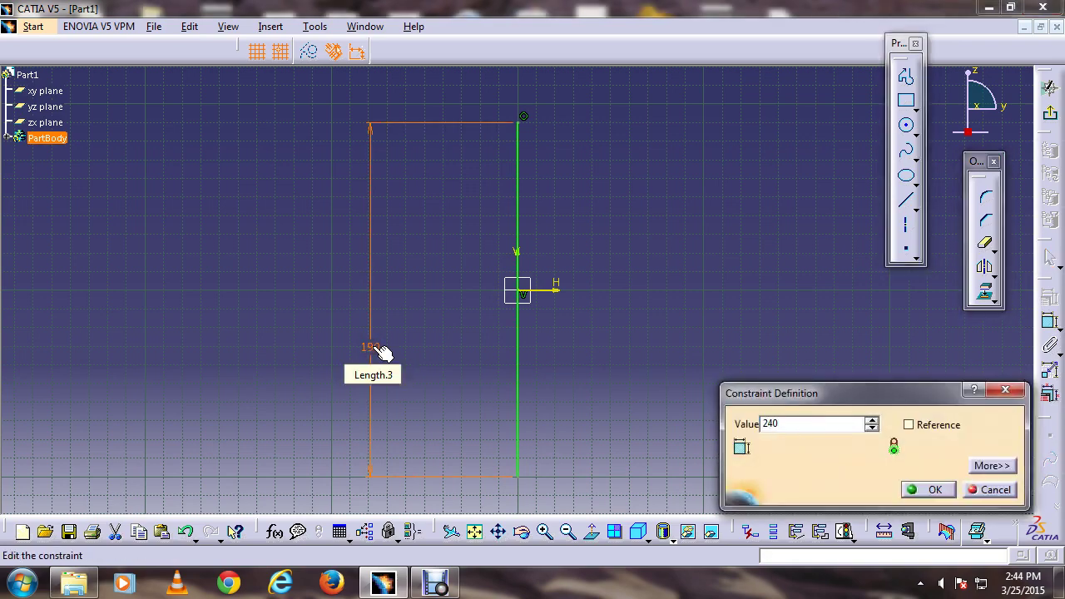
pyautogui.write('40')
pyautogui.press('Return')
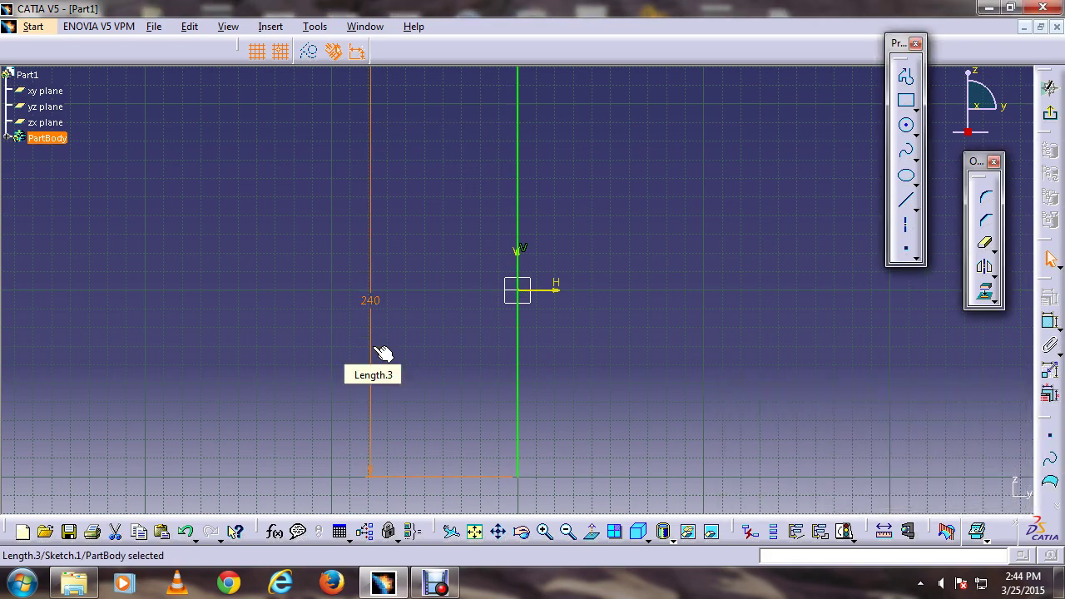
# - Sketch a horizontal line in the positive H direction from the vertical line's upper end and constrain its length to 6 mm
pyautogui.click(472, 532)
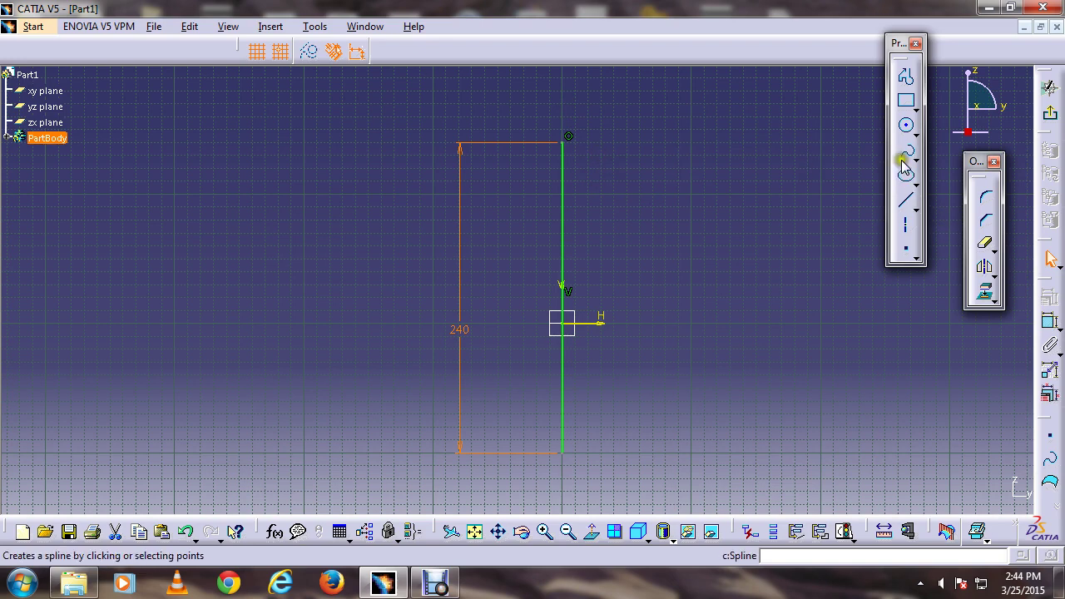
pyautogui.click(905, 200)
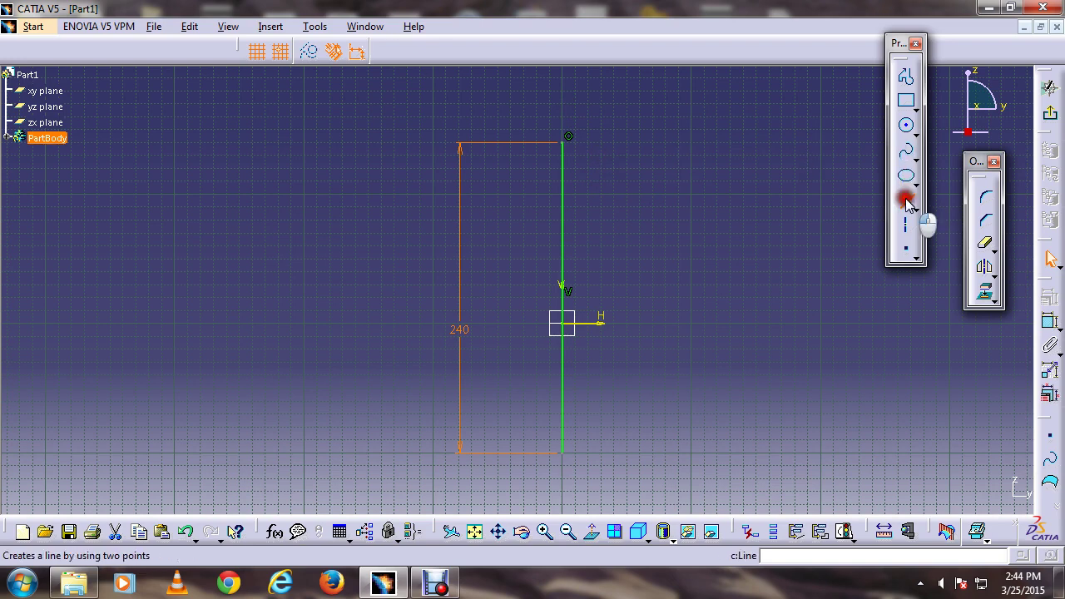
pyautogui.click(566, 143)
pyautogui.click(614, 142)
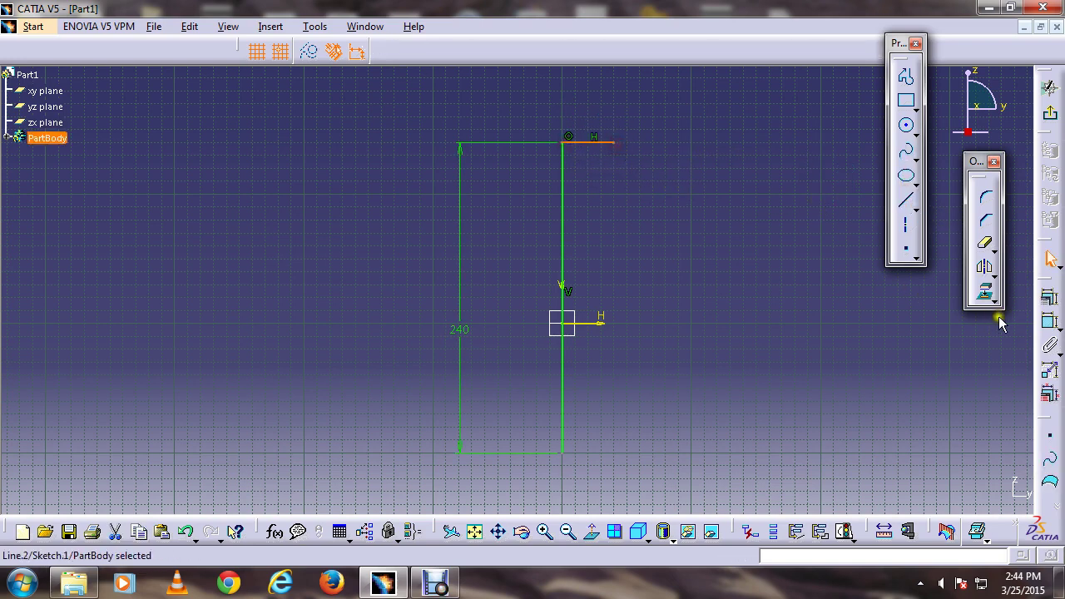
pyautogui.click(1050, 323)
pyautogui.click(595, 143)
pyautogui.click(622, 113)
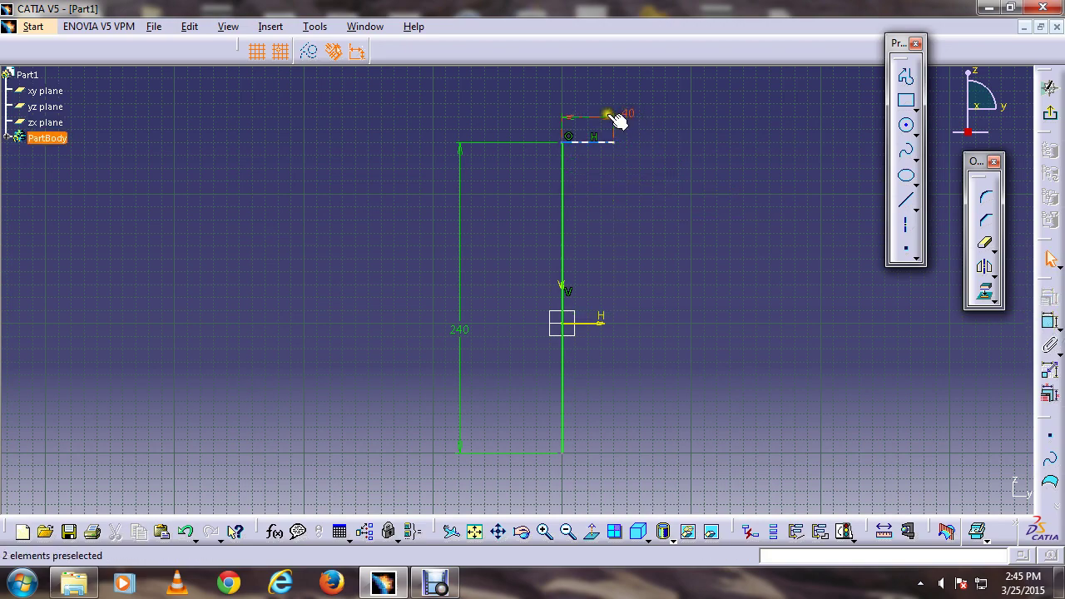
pyautogui.doubleClick(615, 119)
pyautogui.press('Return')
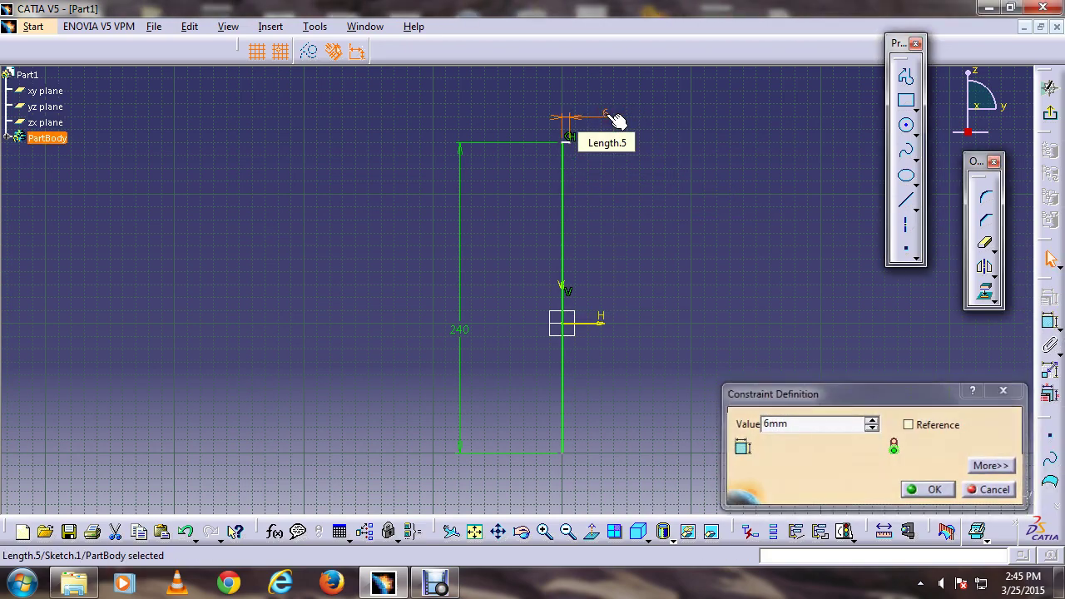
# - Sketch a vertical line downward from the free end of the 6 mm line and constrain its length to 30 mm
pyautogui.moveTo(586, 258)
pyautogui.mouseDown(button='middle')
pyautogui.moveTo(590, 361)
pyautogui.moveTo(590, 298)
pyautogui.moveTo(611, 288)
pyautogui.mouseUp(button='middle')
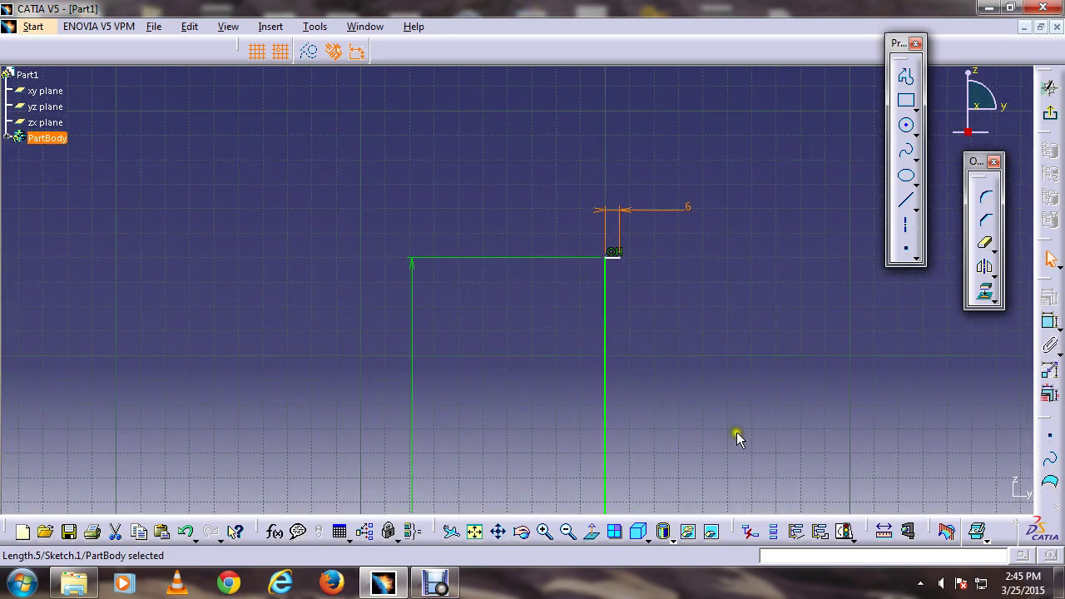
pyautogui.click(906, 201)
pyautogui.click(619, 259)
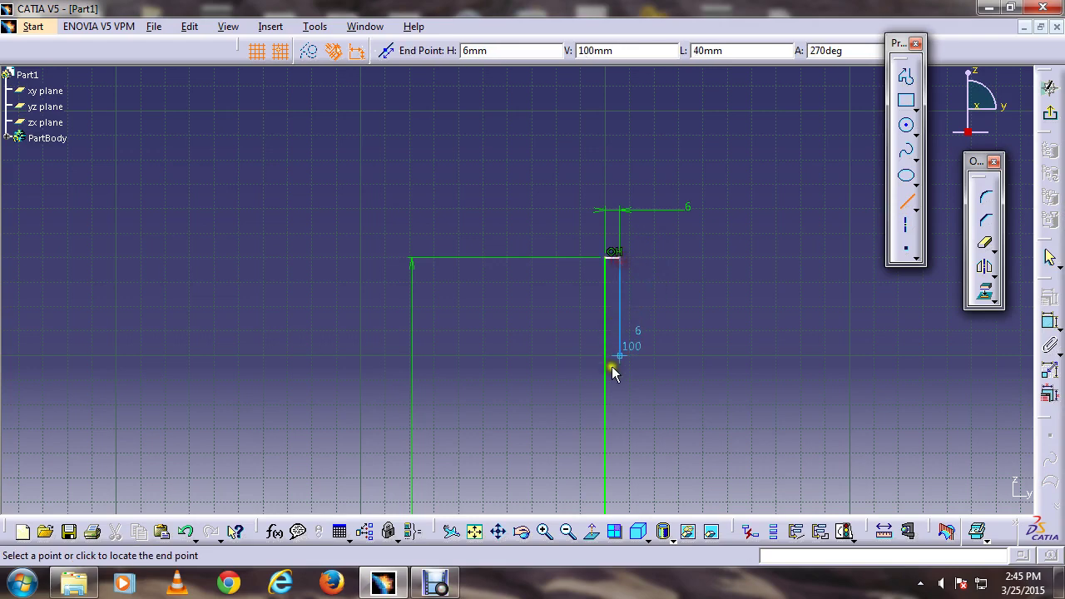
pyautogui.click(611, 416)
pyautogui.click(1050, 322)
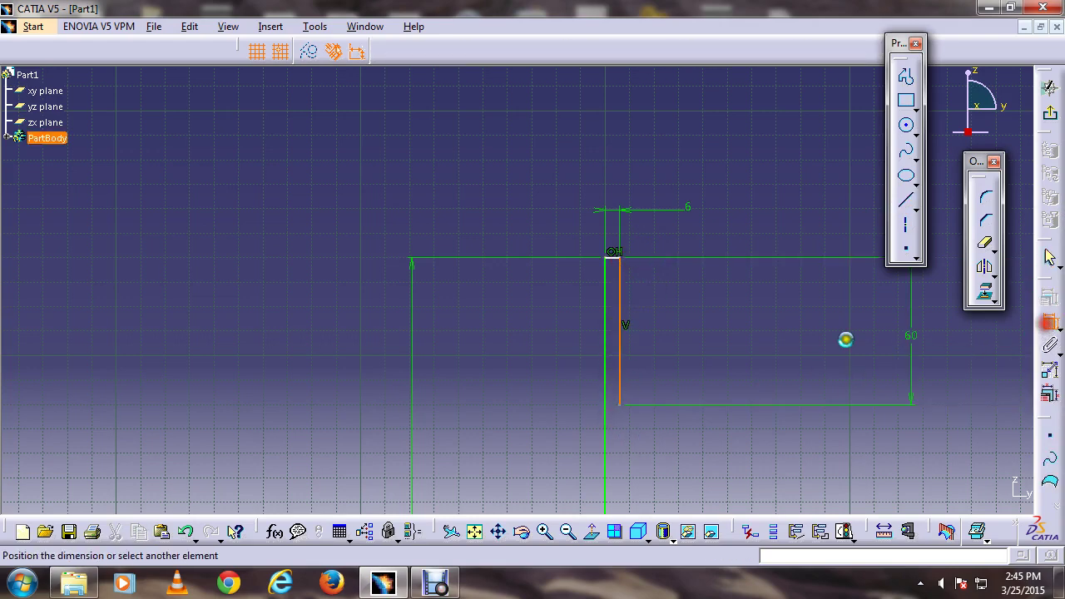
pyautogui.click(749, 337)
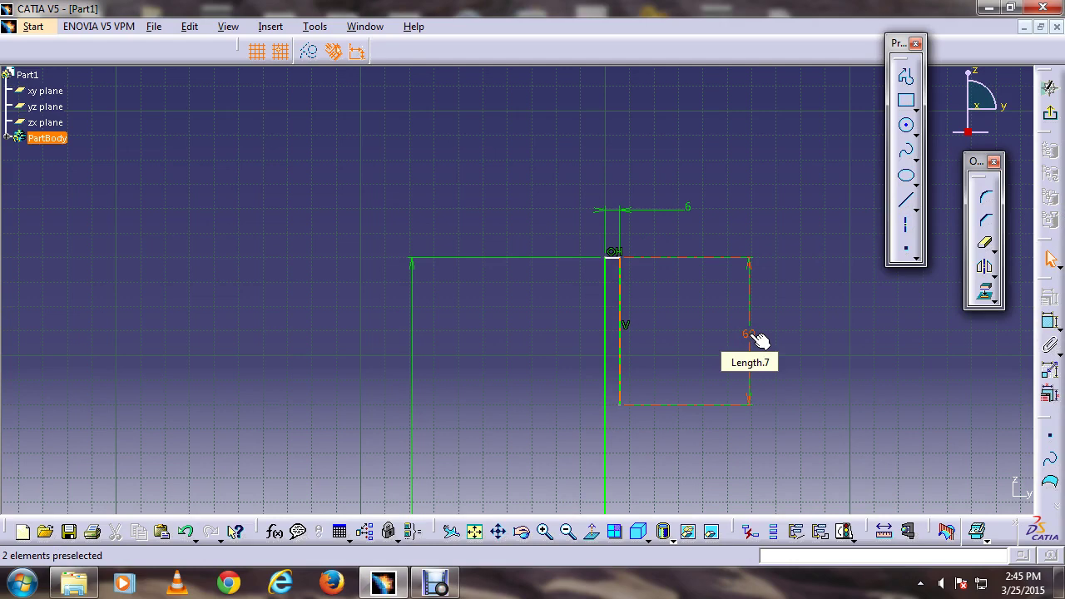
pyautogui.doubleClick(749, 336)
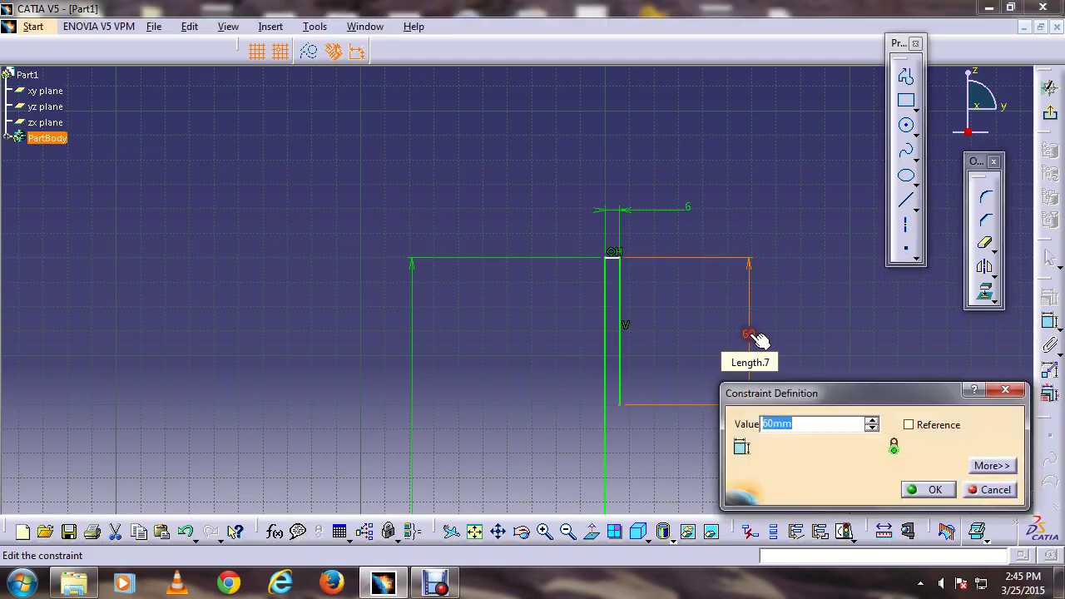
pyautogui.press('Return')
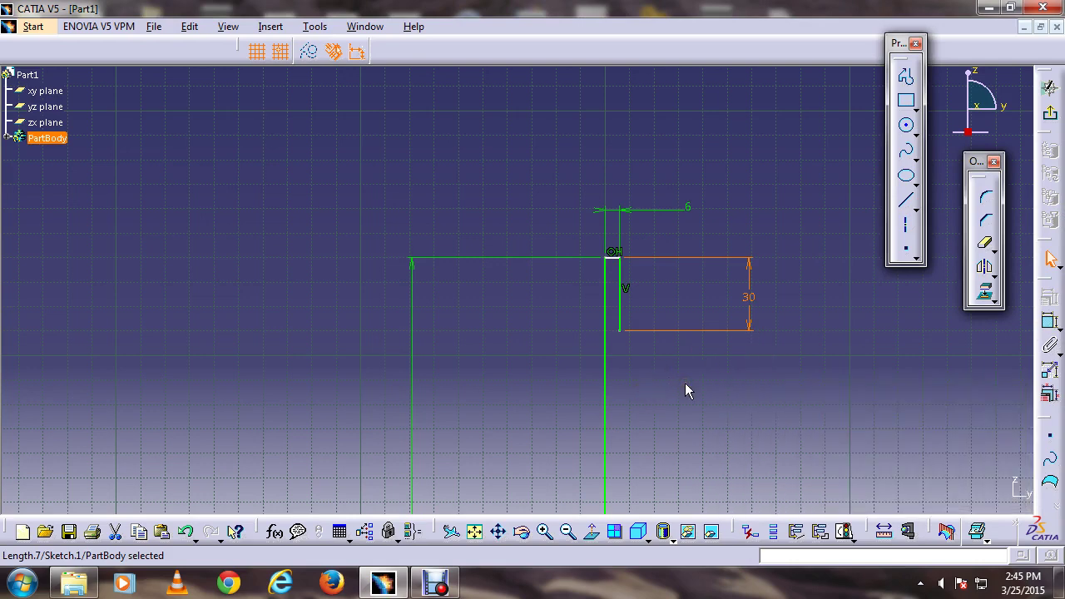
# - Sketch a slanted line from the short vertical line's lower end across the long line and trim the part beyond it
pyautogui.click(905, 199)
pyautogui.click(614, 331)
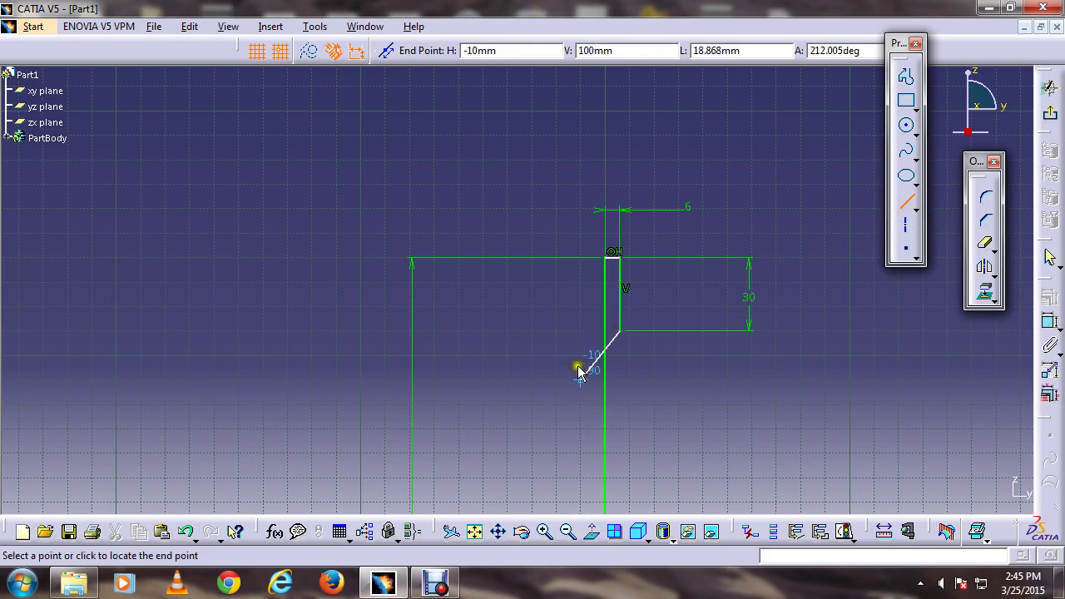
pyautogui.click(580, 356)
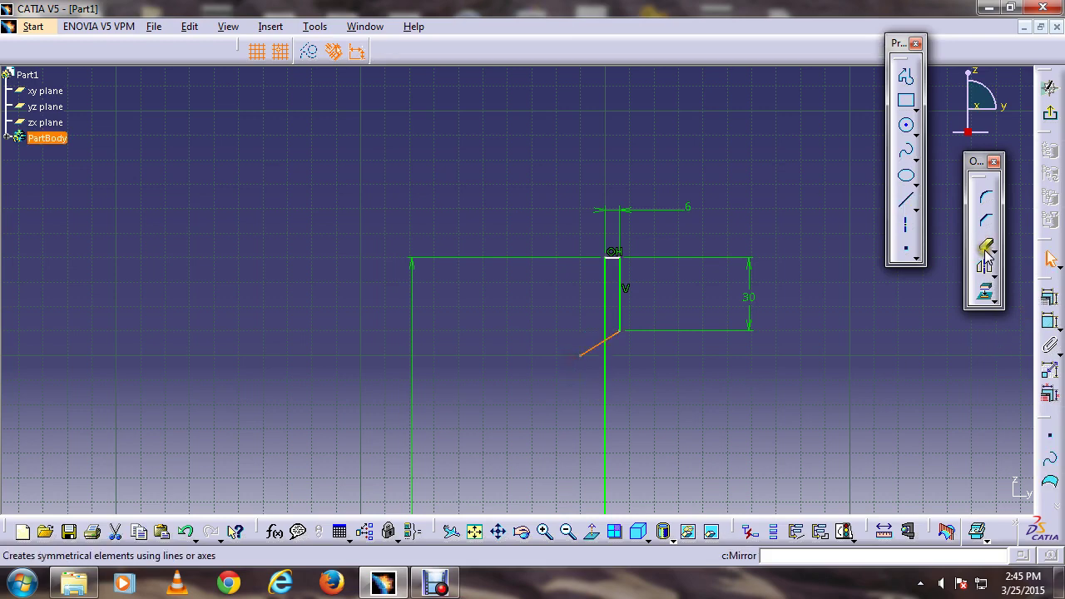
pyautogui.click(986, 247)
pyautogui.click(592, 347)
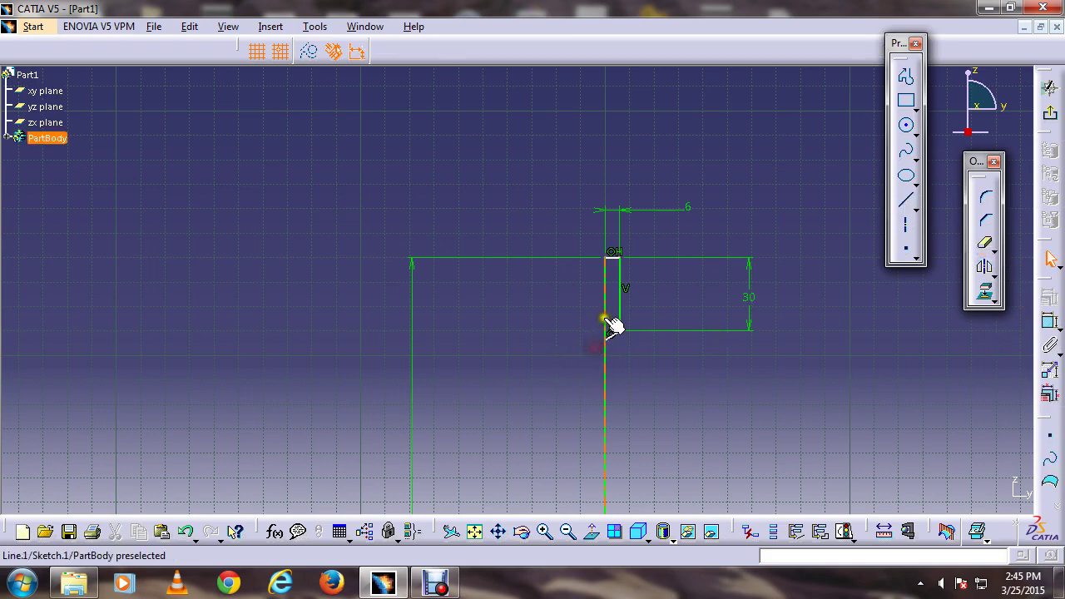
# - Try to dimension the upper part of the long vertical line beside the slanted line
pyautogui.click(608, 325)
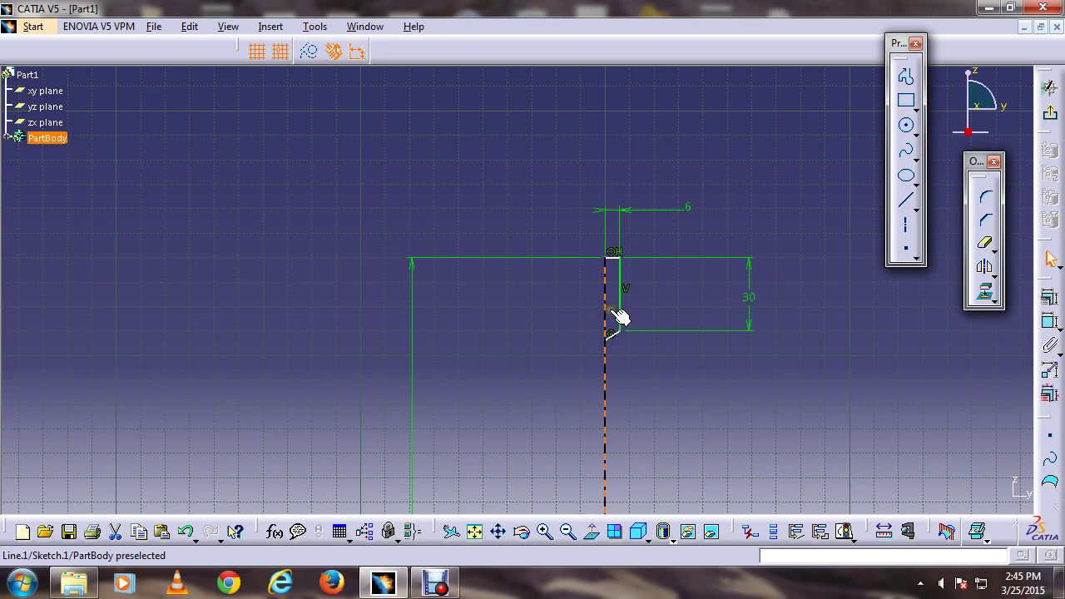
pyautogui.click(606, 308)
pyautogui.click(1050, 322)
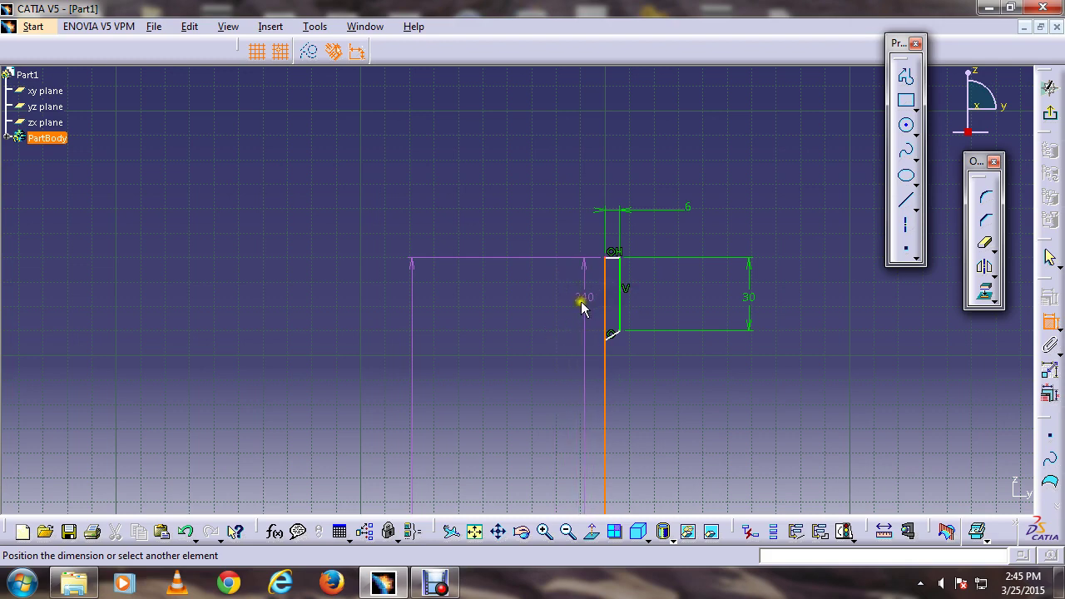
pyautogui.click(582, 308)
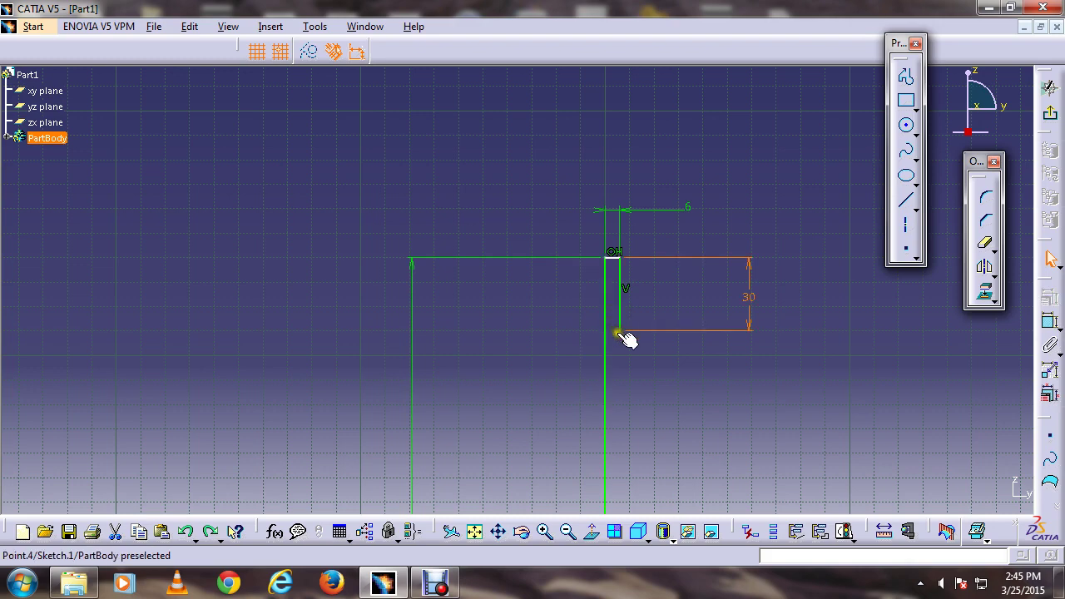
# - Set the short vertical line's length to 35 mm
pyautogui.click(905, 248)
pyautogui.click(736, 290)
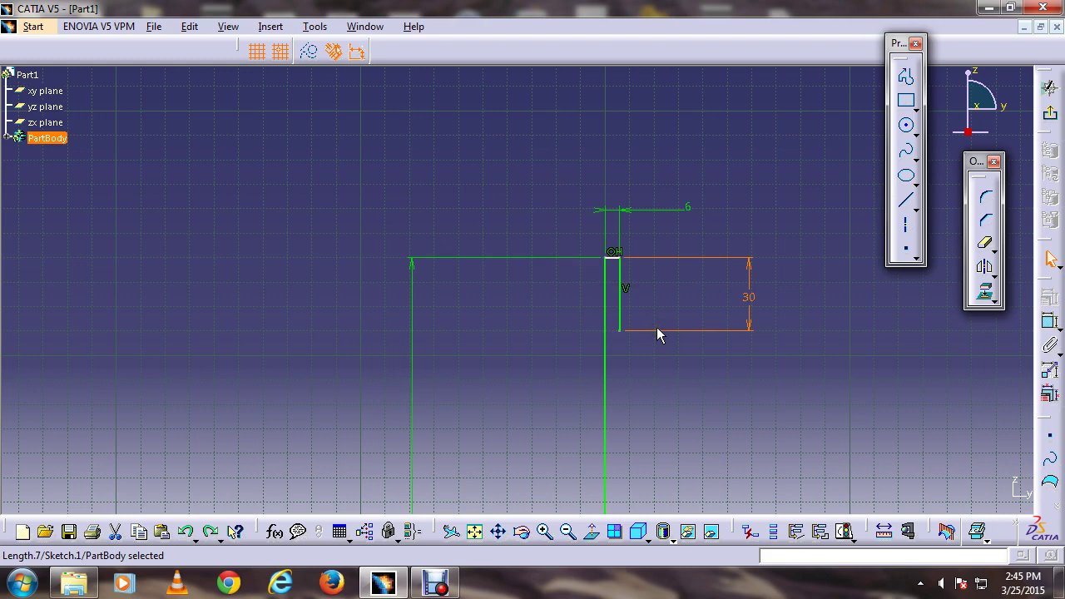
pyautogui.doubleClick(749, 296)
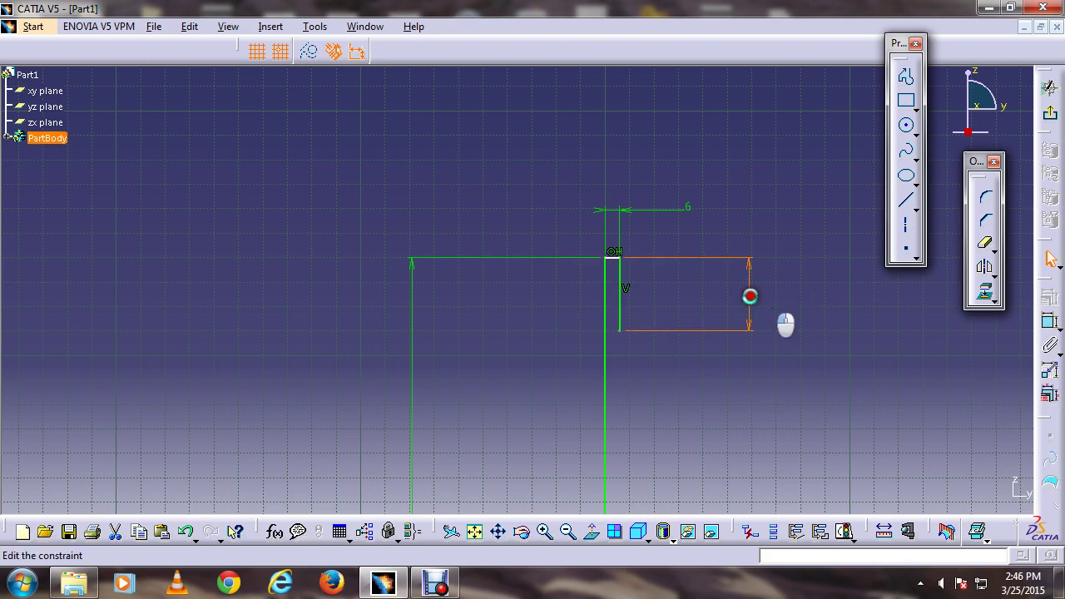
pyautogui.press('Return')
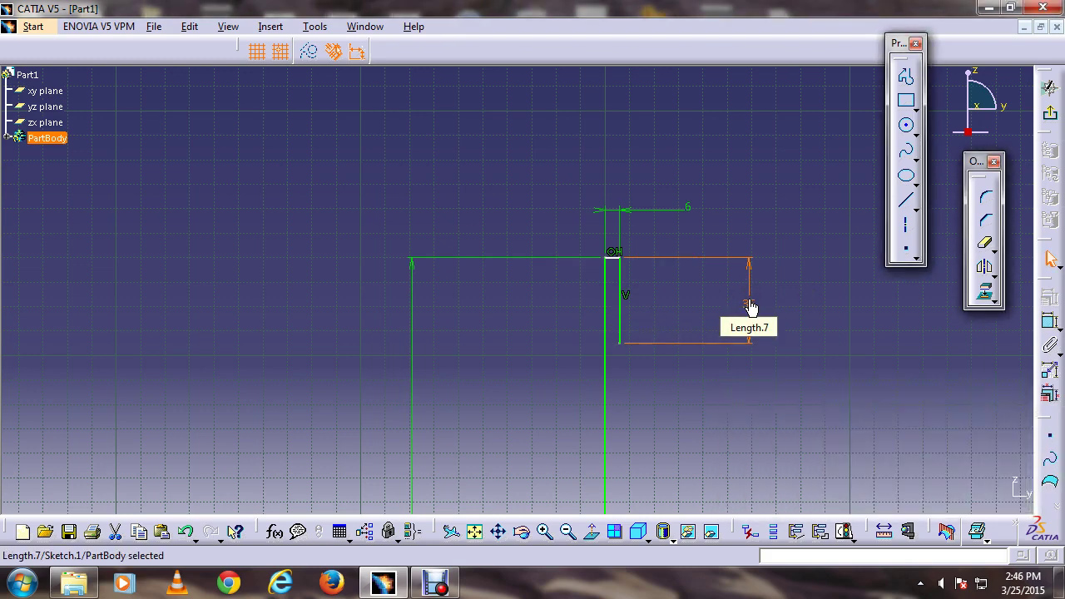
# - Sketch a slanted line about 7.8 mm long from the short vertical line's lower end to the long line at V 100 mm
pyautogui.click(905, 199)
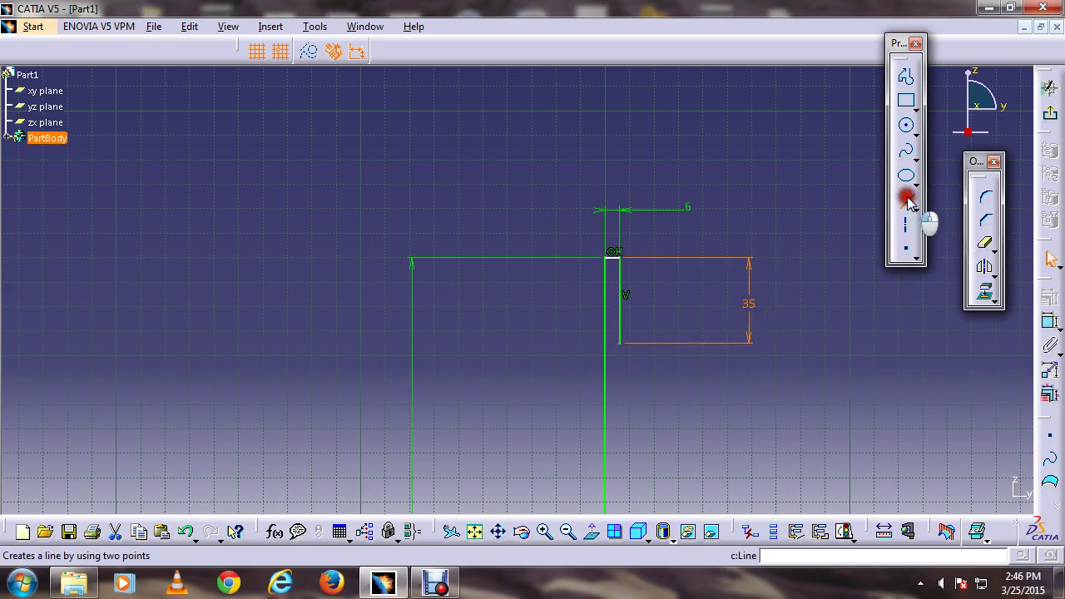
pyautogui.click(614, 346)
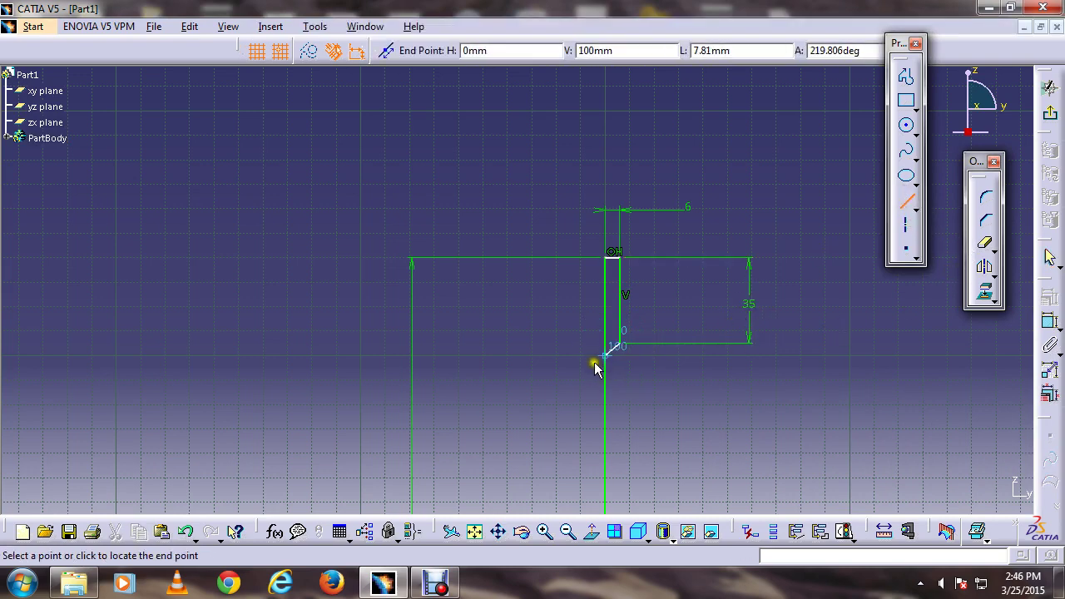
pyautogui.click(594, 362)
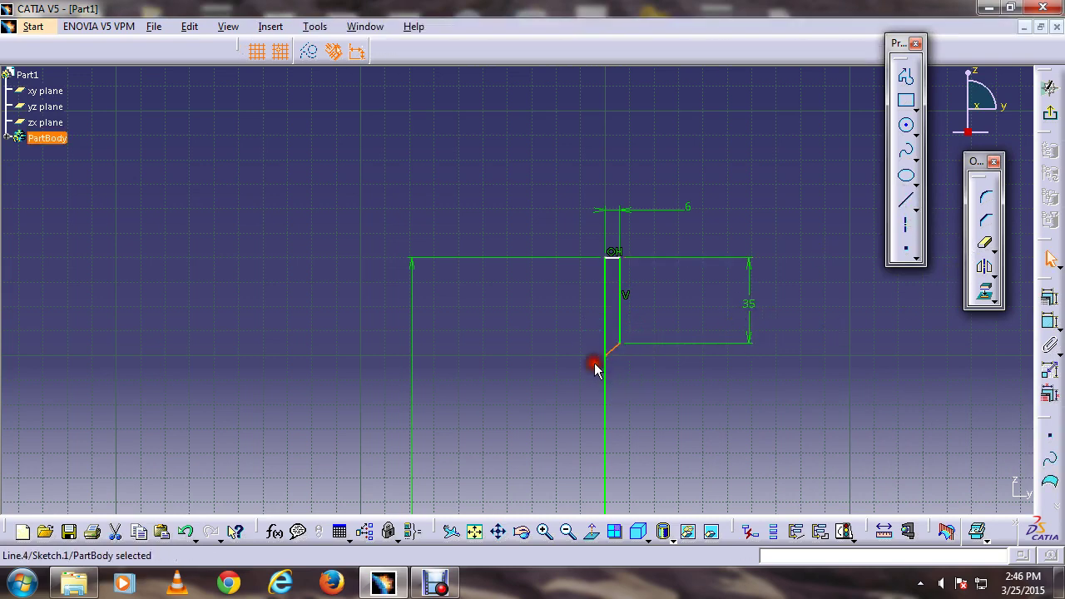
# - Quick-trim the long line's portion above the slanted line and delete the 6 mm horizontal line at the top
pyautogui.click(984, 243)
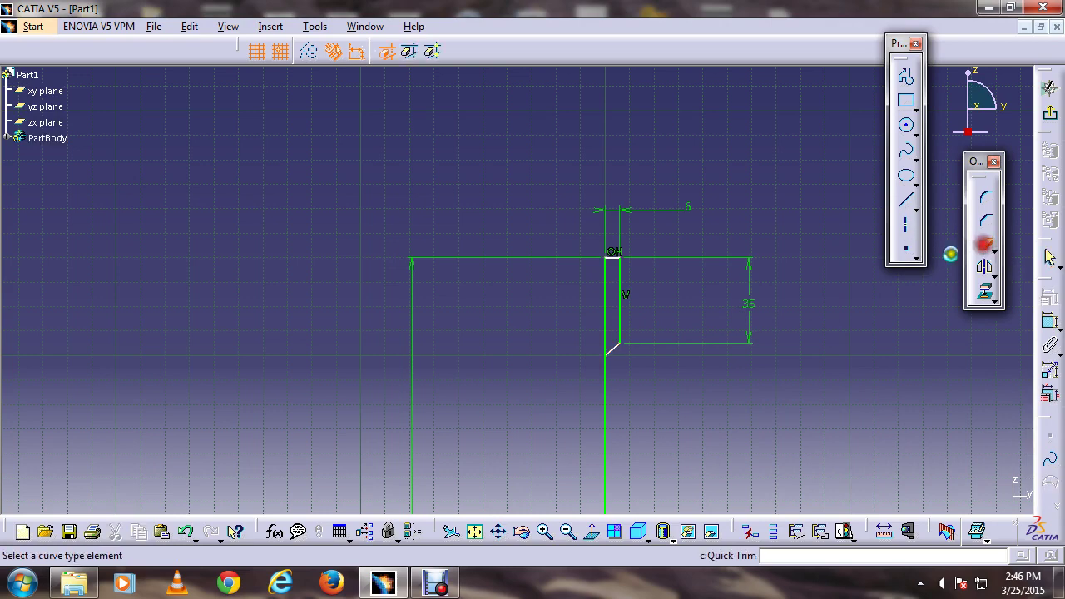
pyautogui.click(604, 295)
pyautogui.click(589, 325)
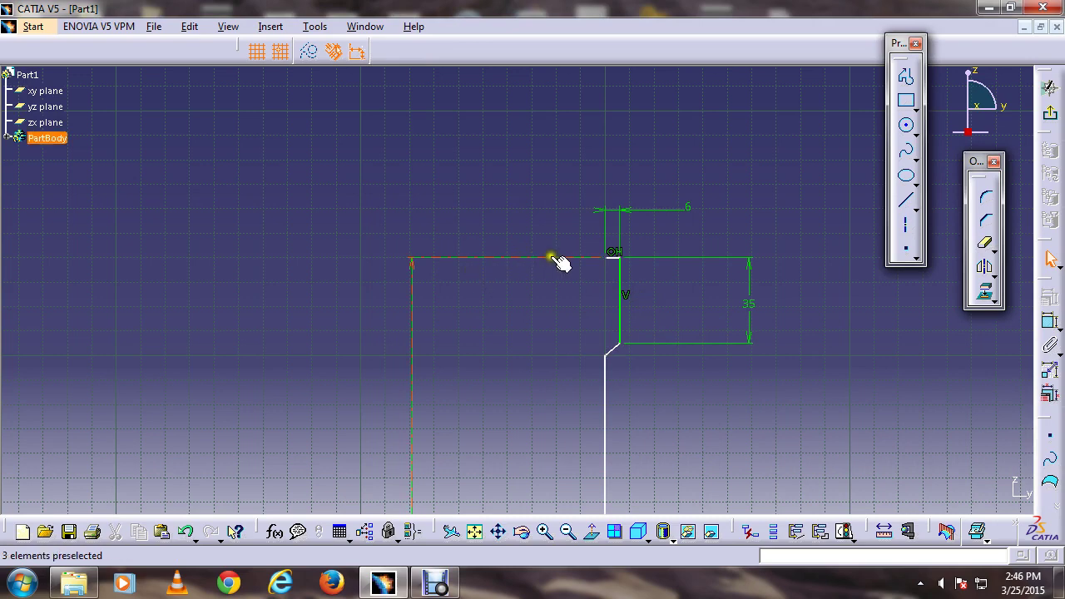
pyautogui.click(611, 261)
pyautogui.press('Delete')
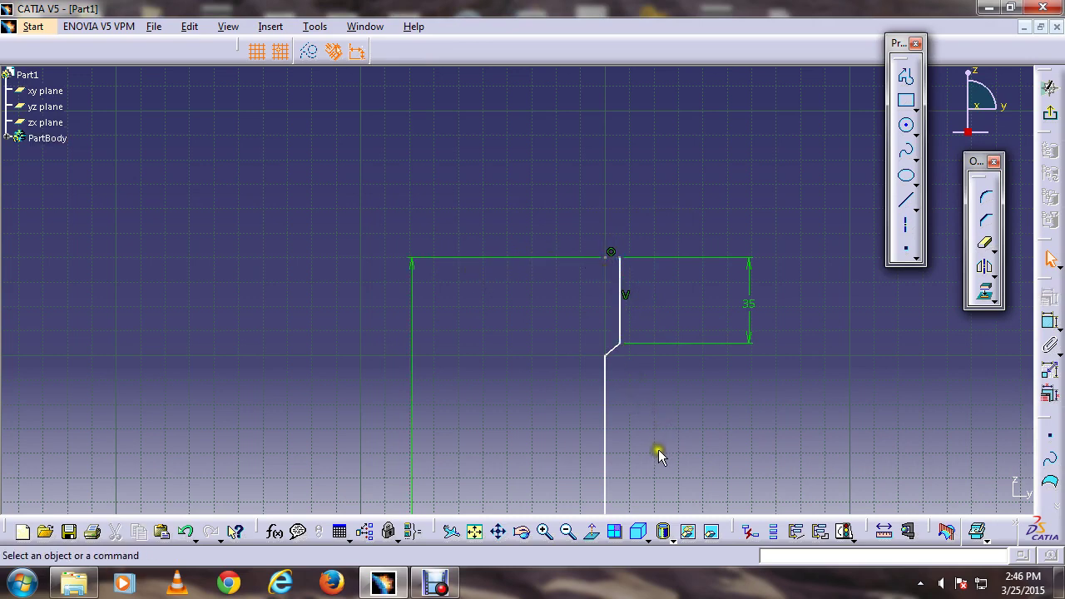
pyautogui.click(472, 532)
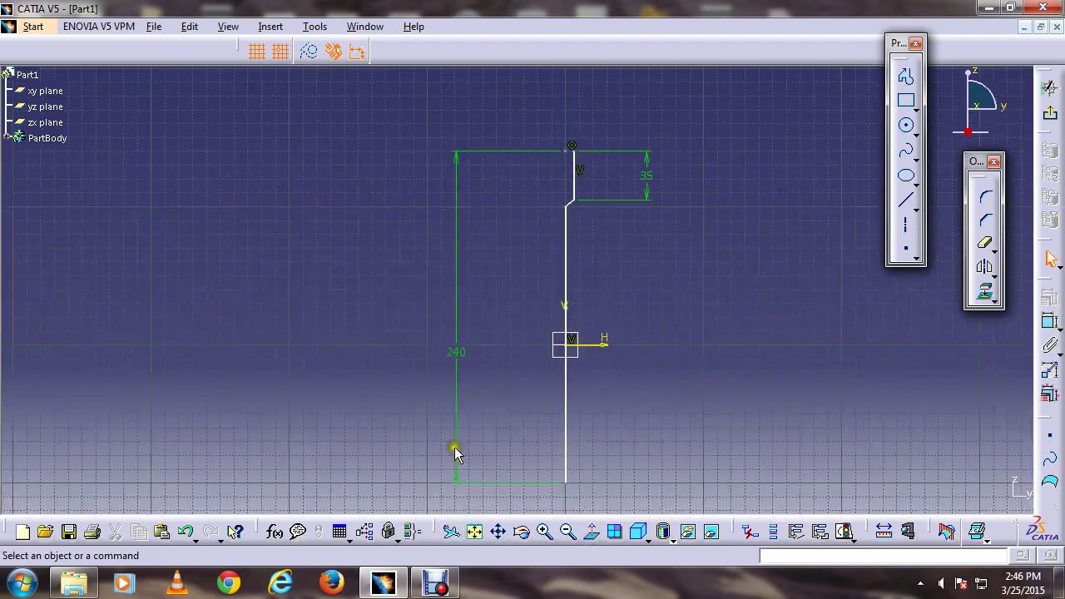
# - Delete the 240 mm overall height dimension
pyautogui.click(462, 329)
pyautogui.press('Delete')
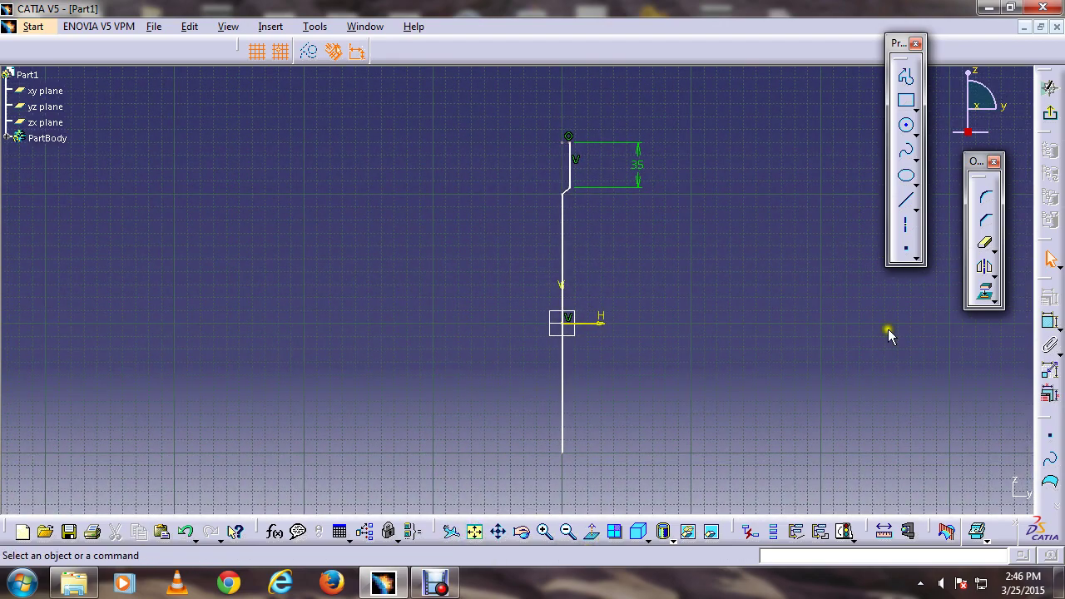
# - Try to dimension the distance from the short vertical line's upper end to the long vertical line's lower end, and delete the slanted dimension
pyautogui.click(1049, 321)
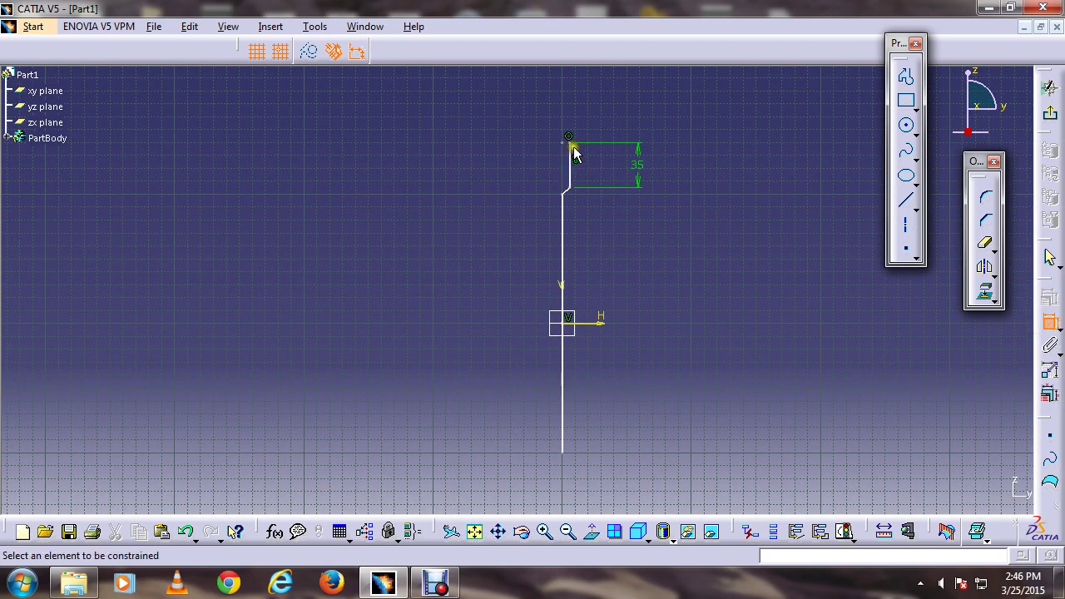
pyautogui.click(569, 139)
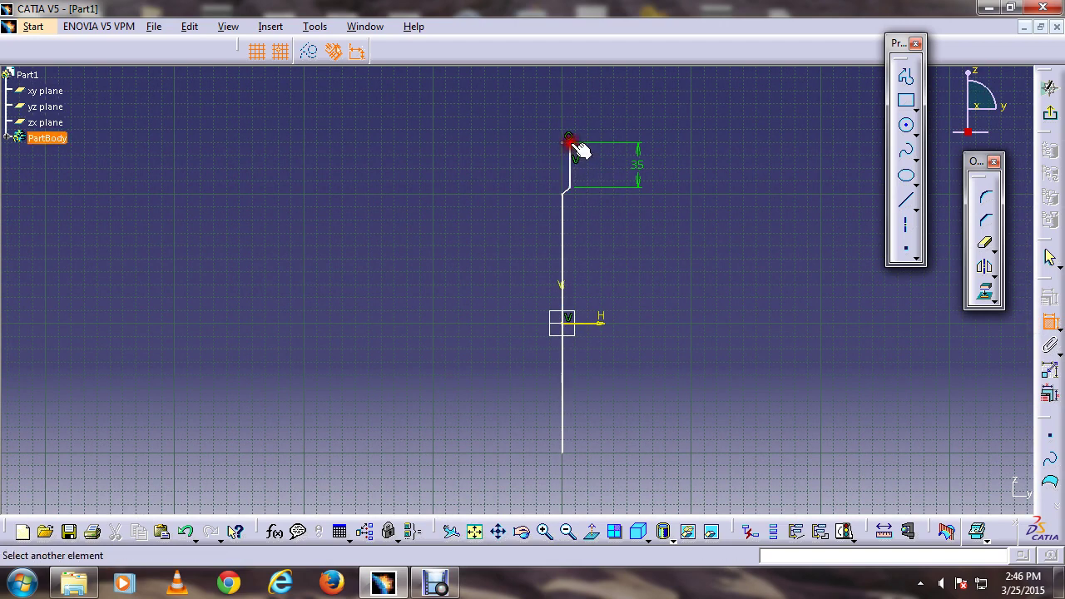
pyautogui.click(564, 454)
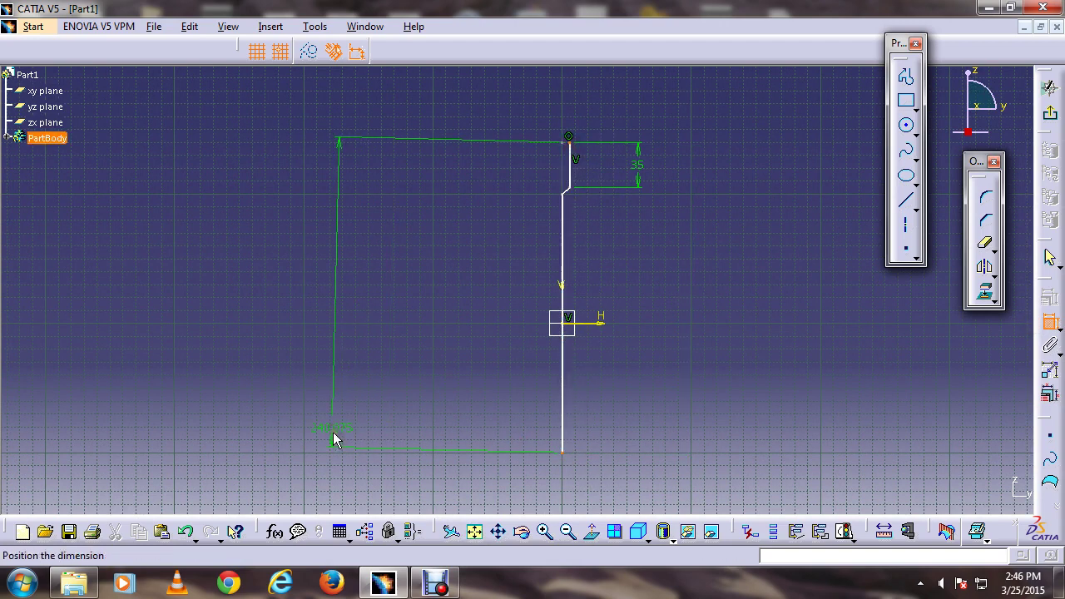
pyautogui.click(333, 439)
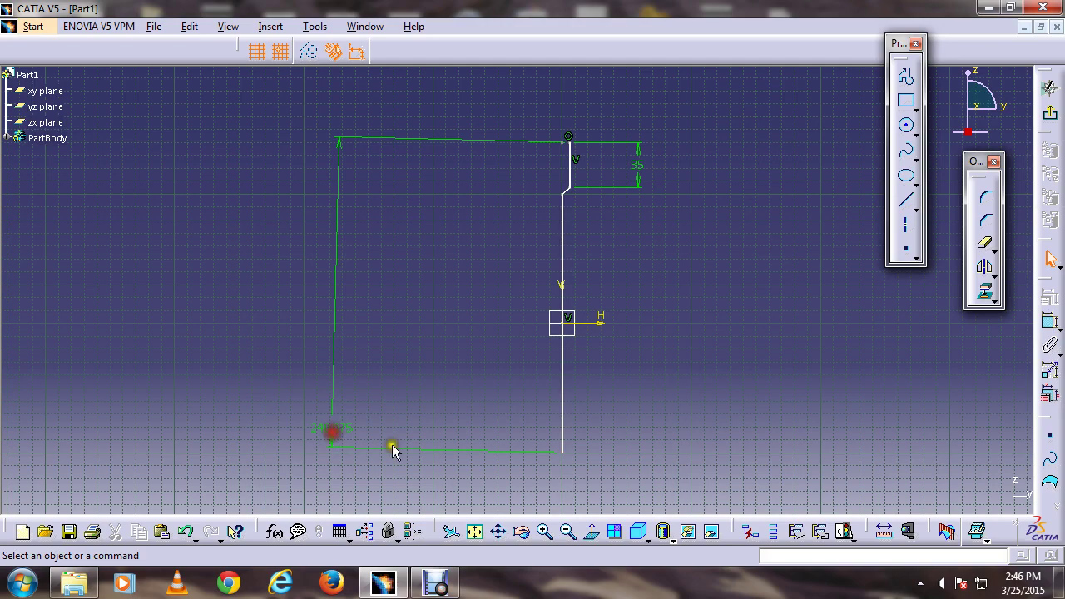
pyautogui.click(592, 532)
pyautogui.click(594, 533)
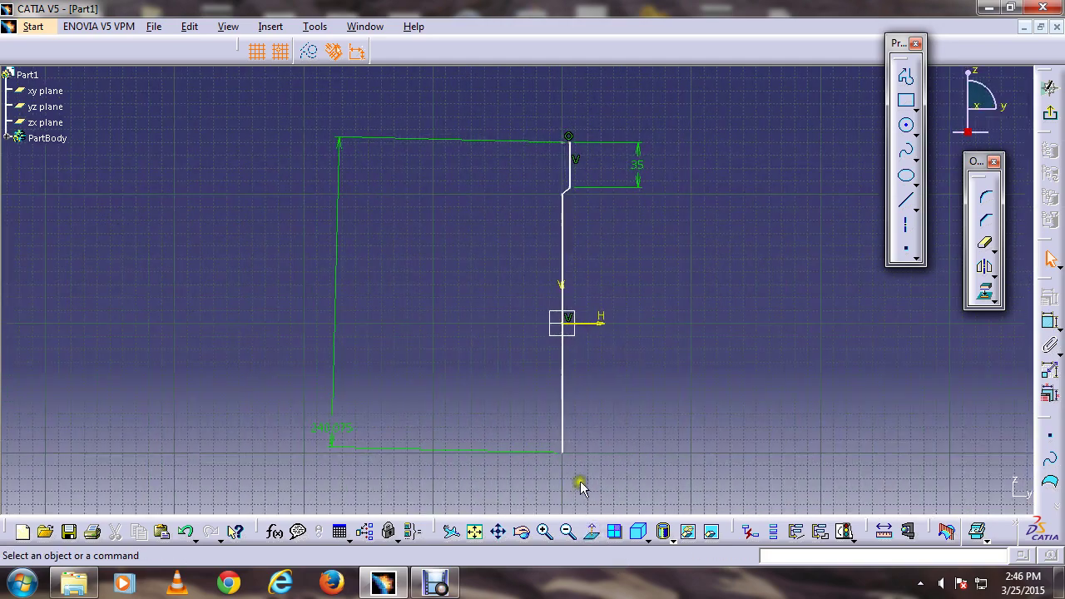
pyautogui.click(333, 435)
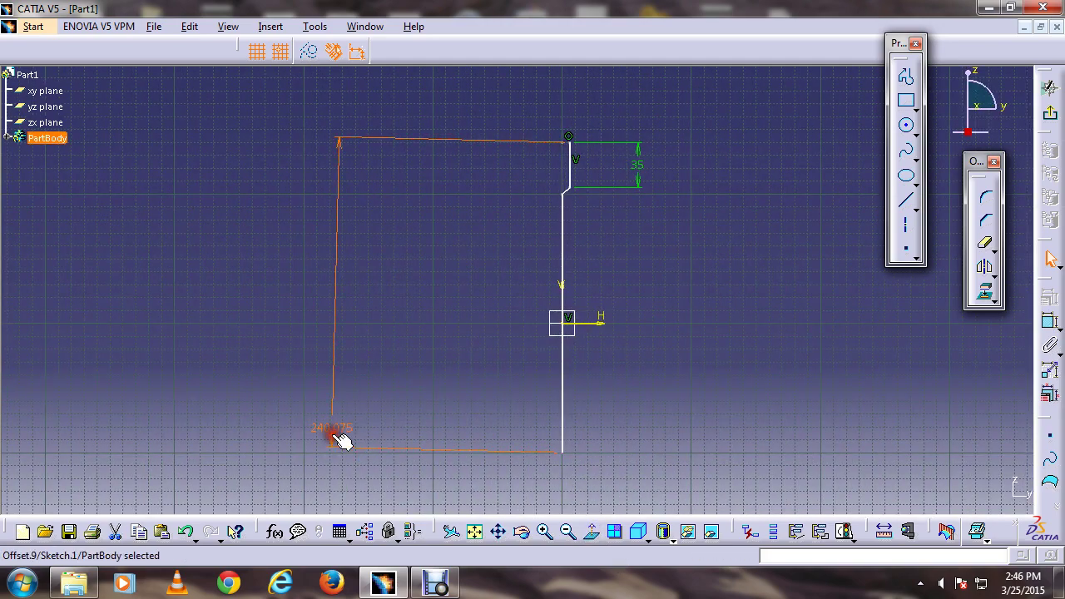
pyautogui.press('Delete')
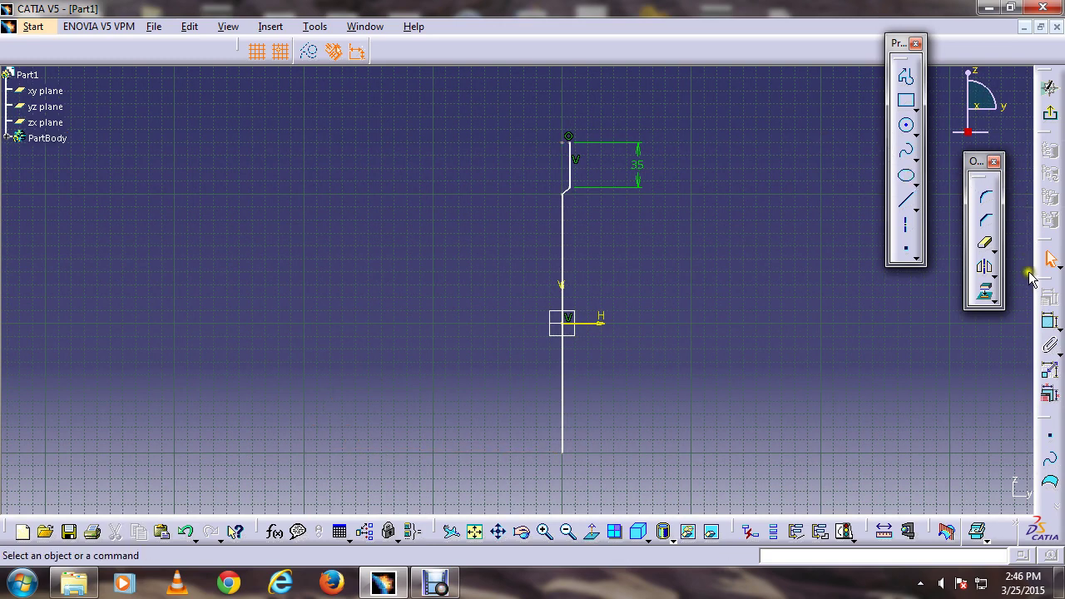
pyautogui.click(1049, 321)
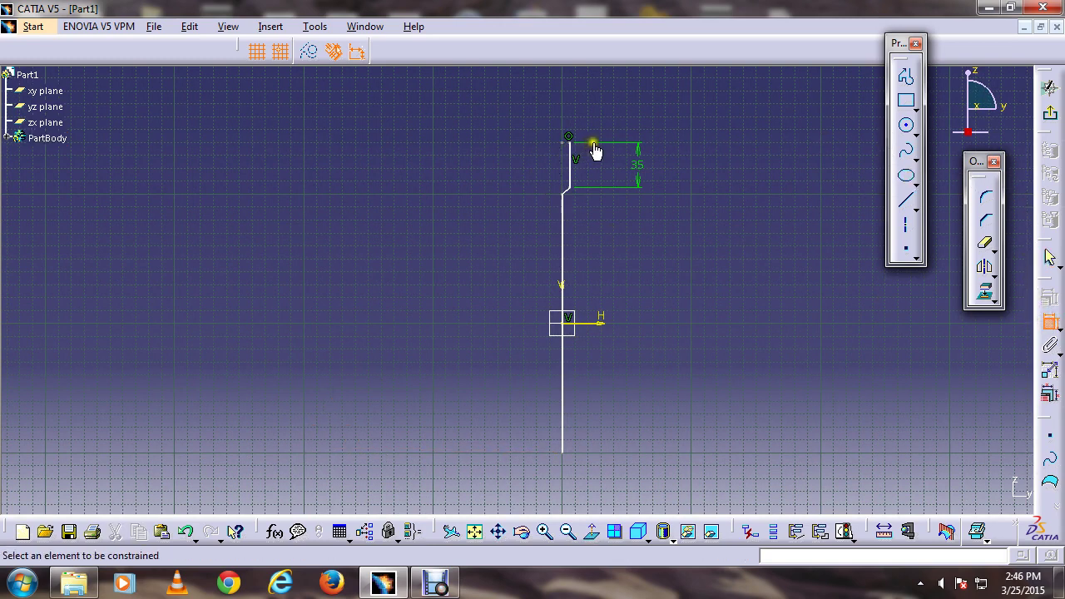
pyautogui.click(566, 141)
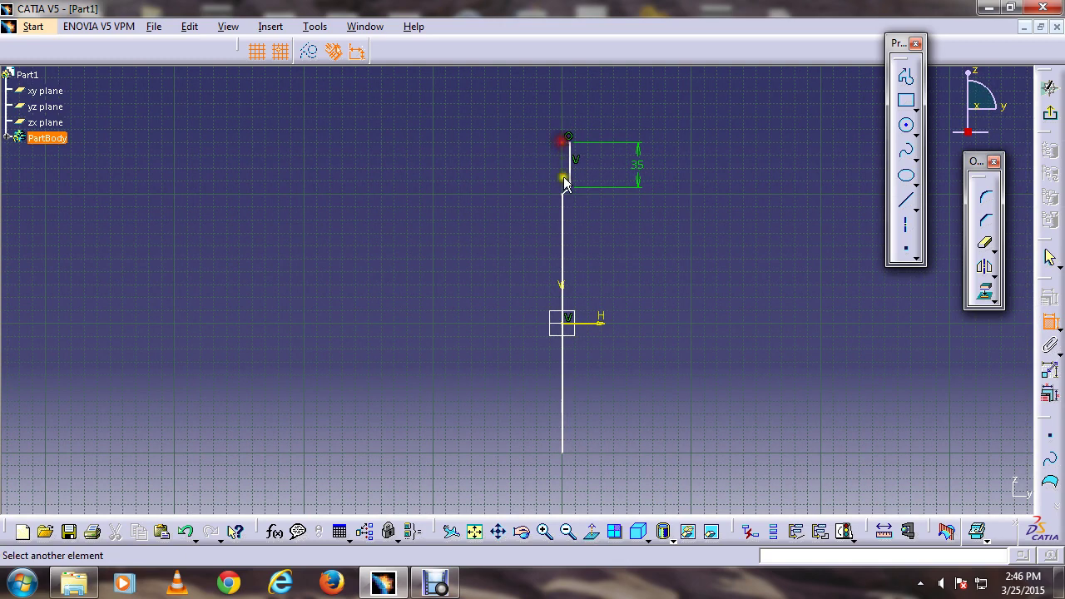
pyautogui.click(564, 449)
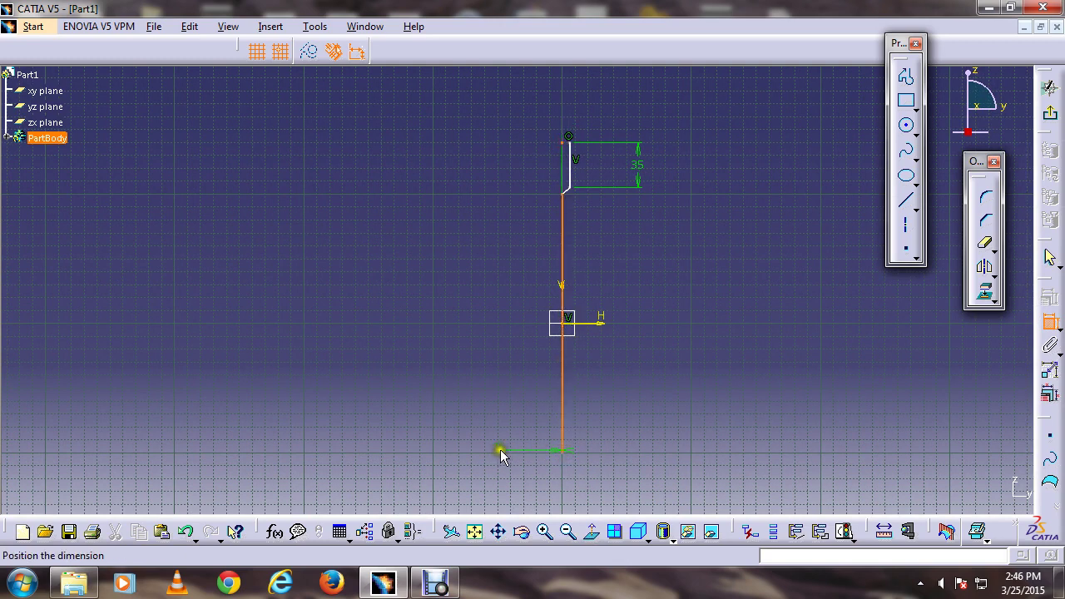
pyautogui.press('Escape')
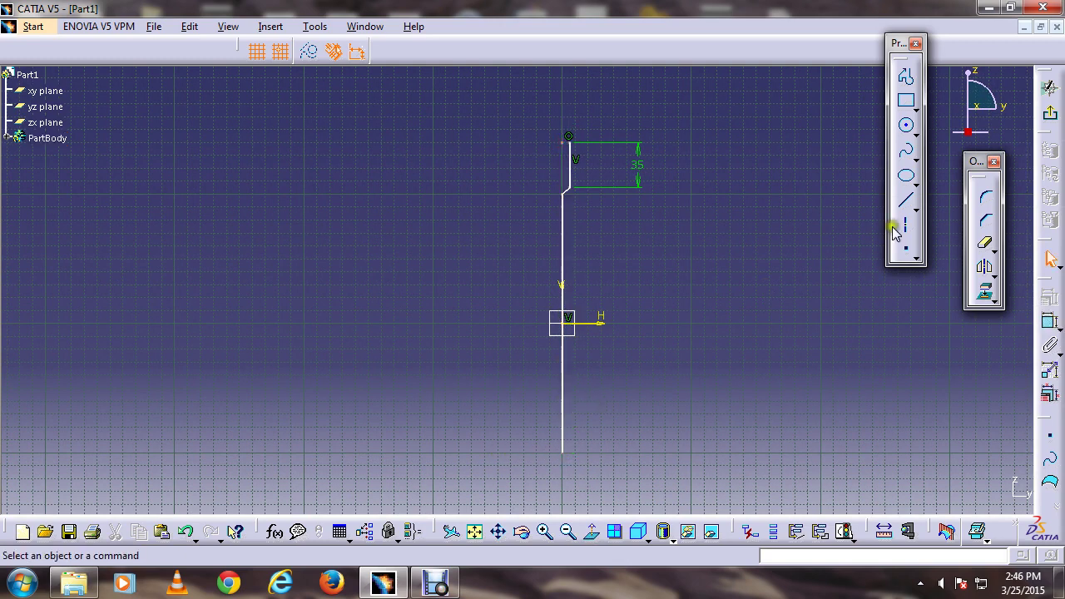
# - Dimension the overall height from the long vertical line's lower end to the standalone point directly above it, placing the dimension beside the profile
pyautogui.click(1051, 326)
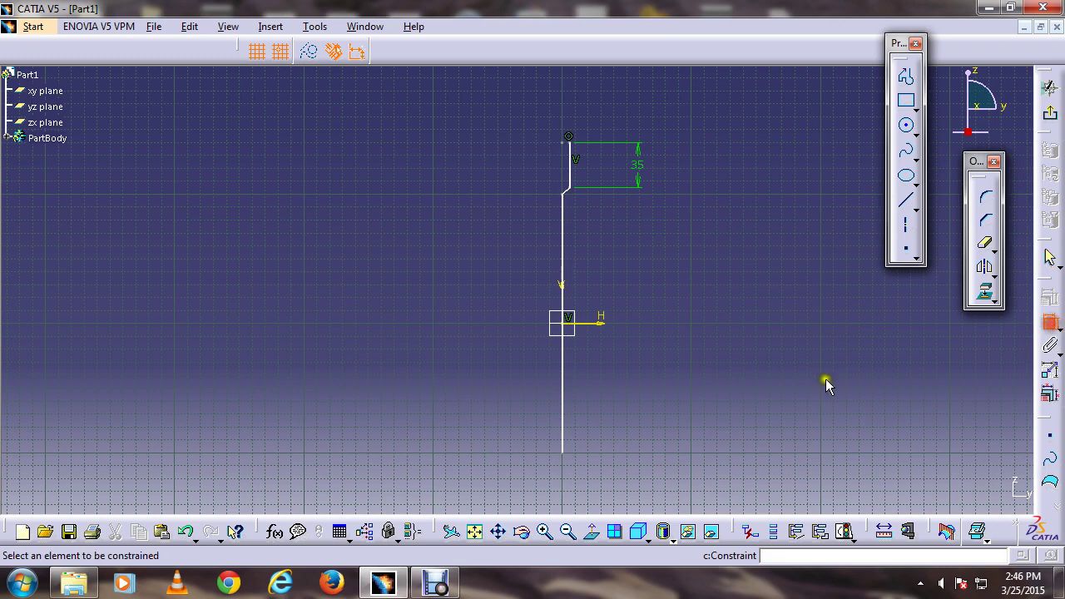
pyautogui.click(563, 452)
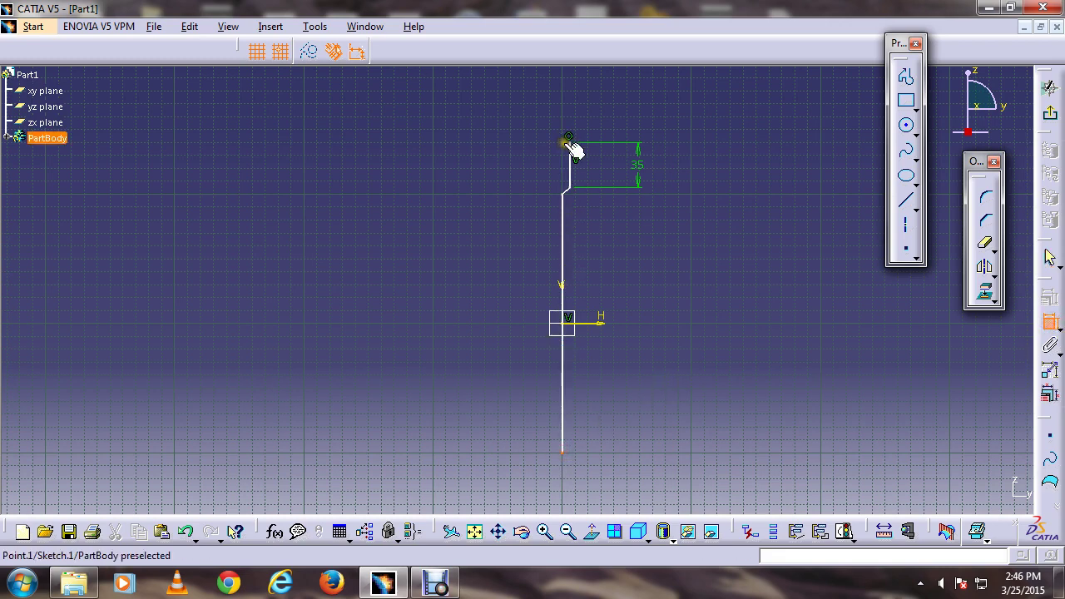
pyautogui.click(568, 137)
pyautogui.click(428, 149)
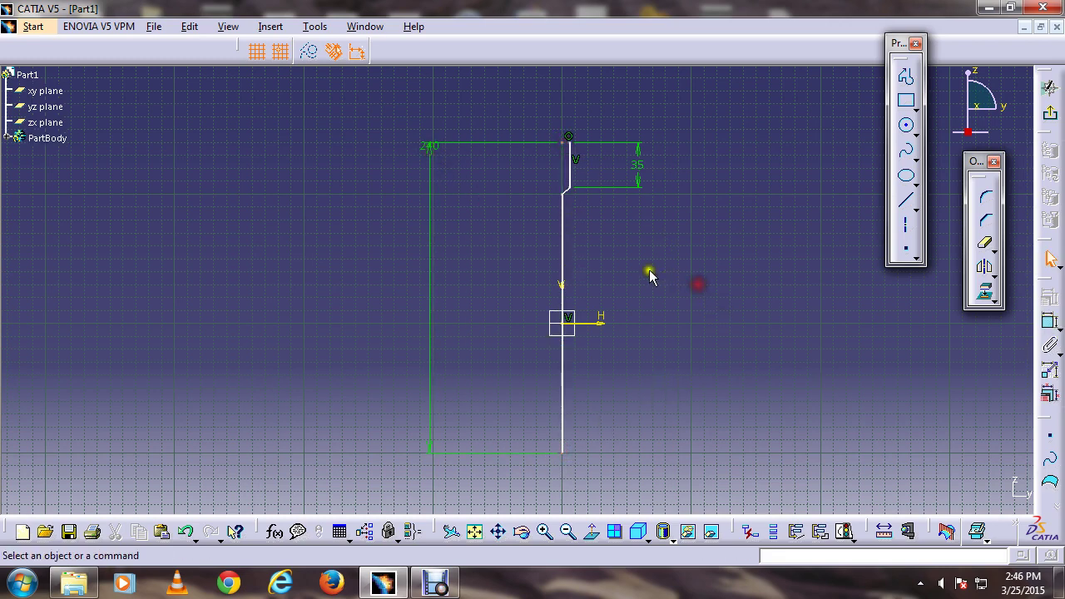
# - Sketch a horizontal line about 14 mm long outward from the short vertical line's upper end at V 140 mm
pyautogui.moveTo(638, 209); pyautogui.dragTo(641, 133, button='middle')
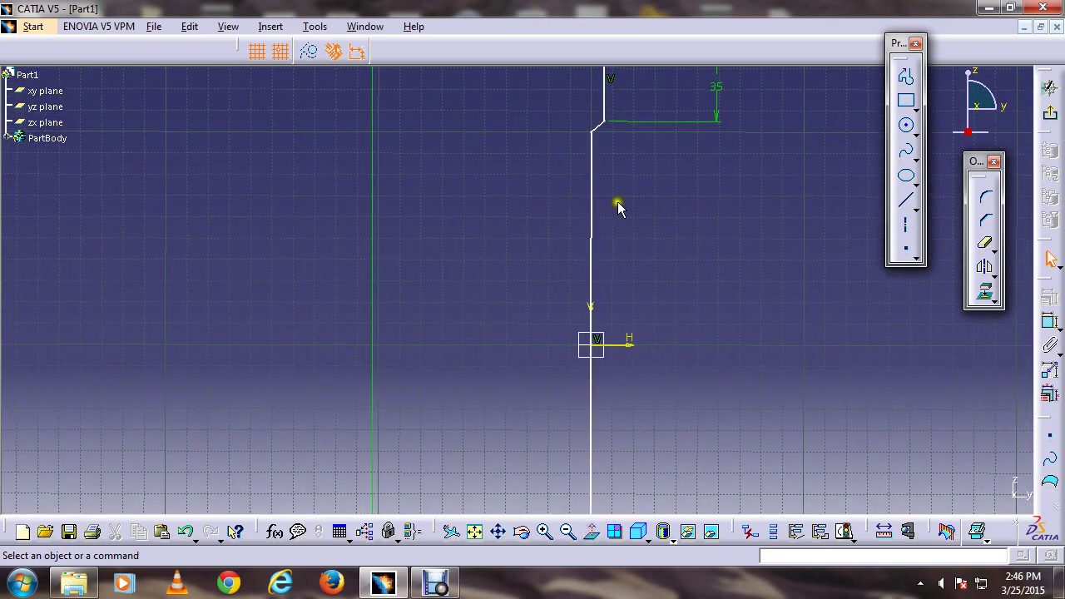
pyautogui.moveTo(623, 205); pyautogui.dragTo(611, 405, button='middle')
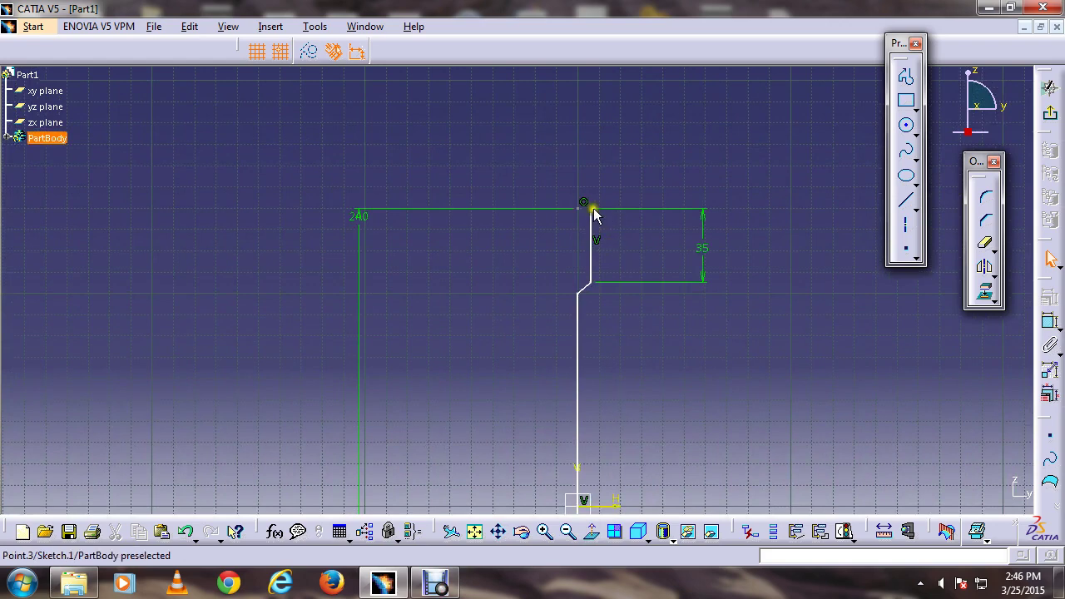
pyautogui.click(906, 201)
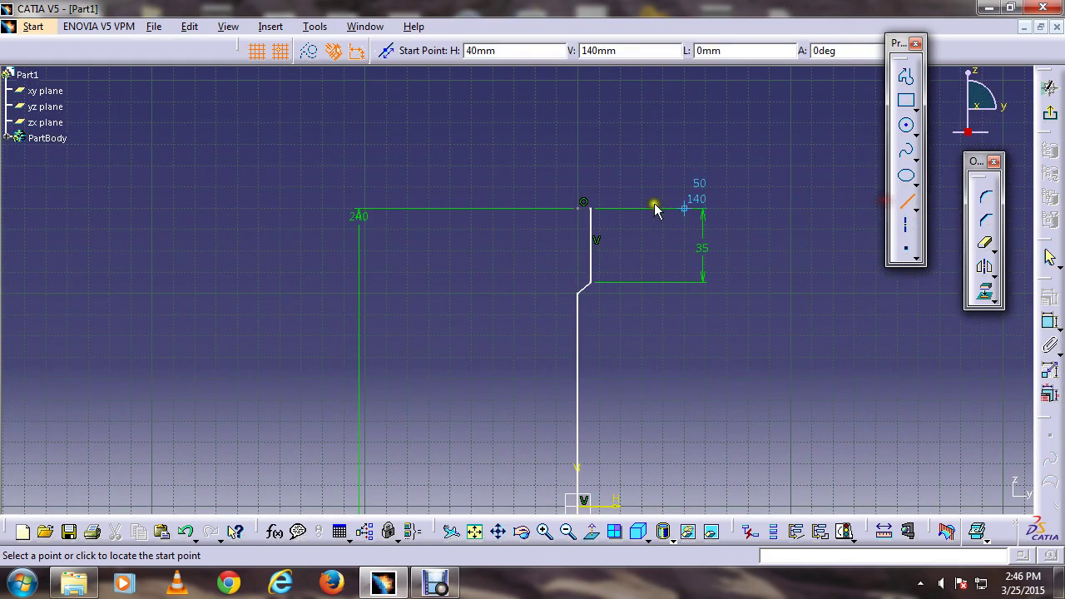
pyautogui.click(598, 208)
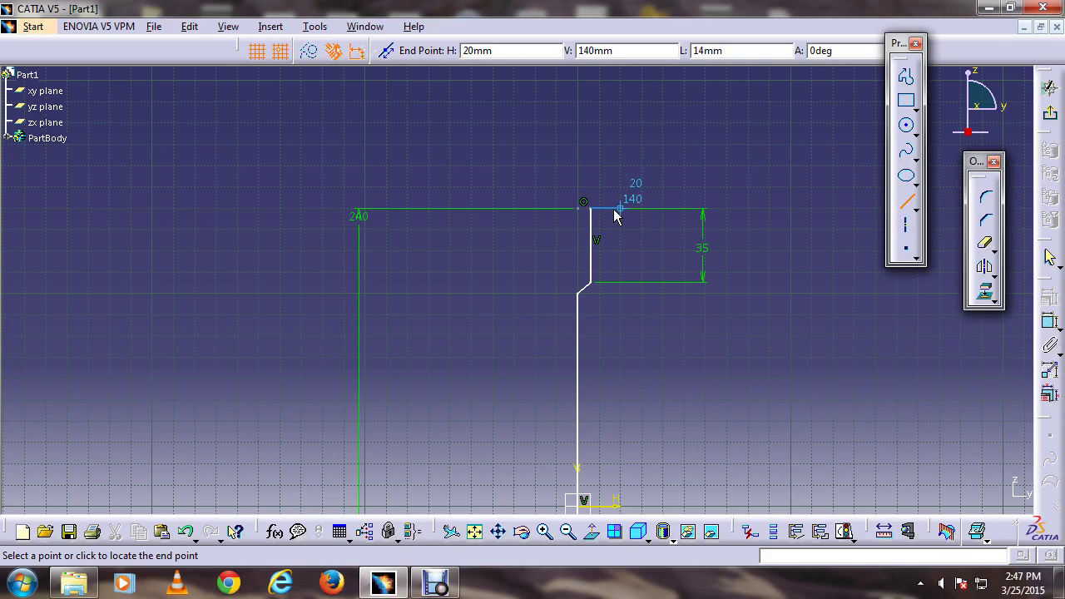
pyautogui.click(613, 208)
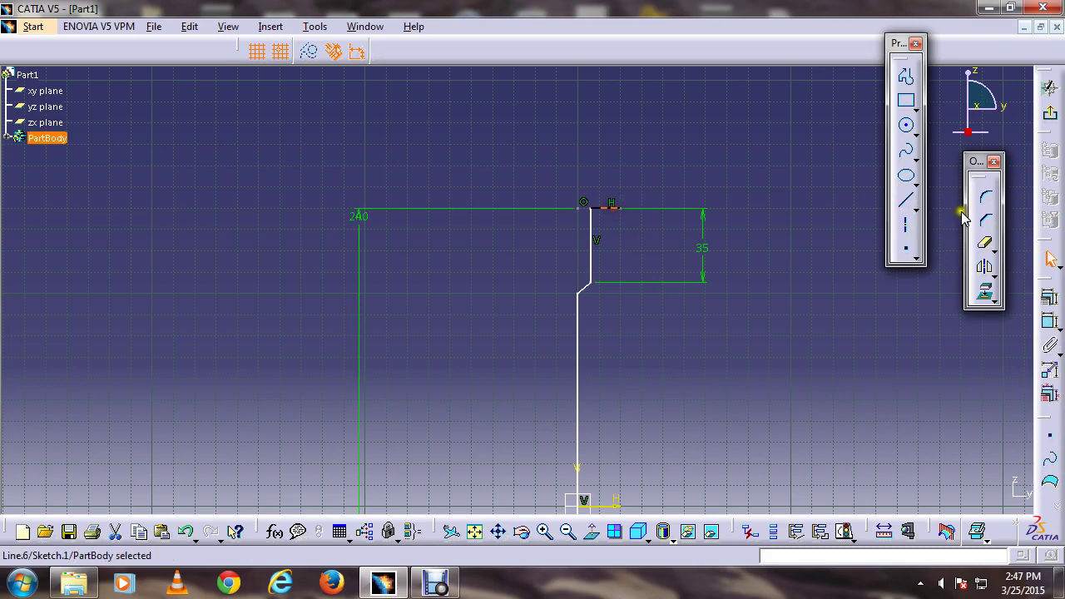
# - Dimension the new horizontal line and set its length to 6 mm, entered as 11-5
pyautogui.click(1049, 322)
pyautogui.click(768, 155)
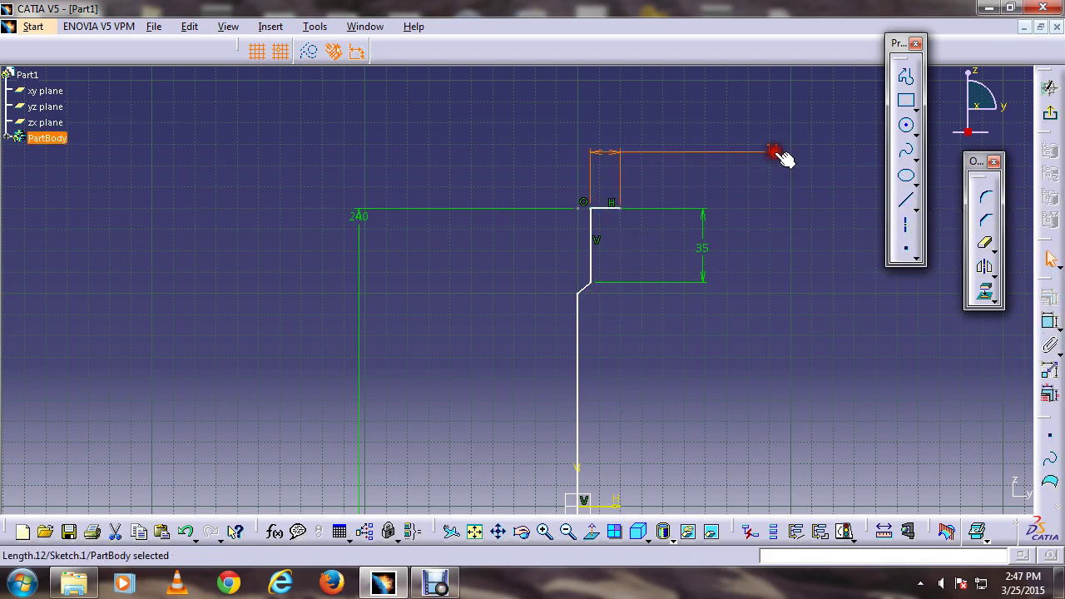
pyautogui.doubleClick(775, 152)
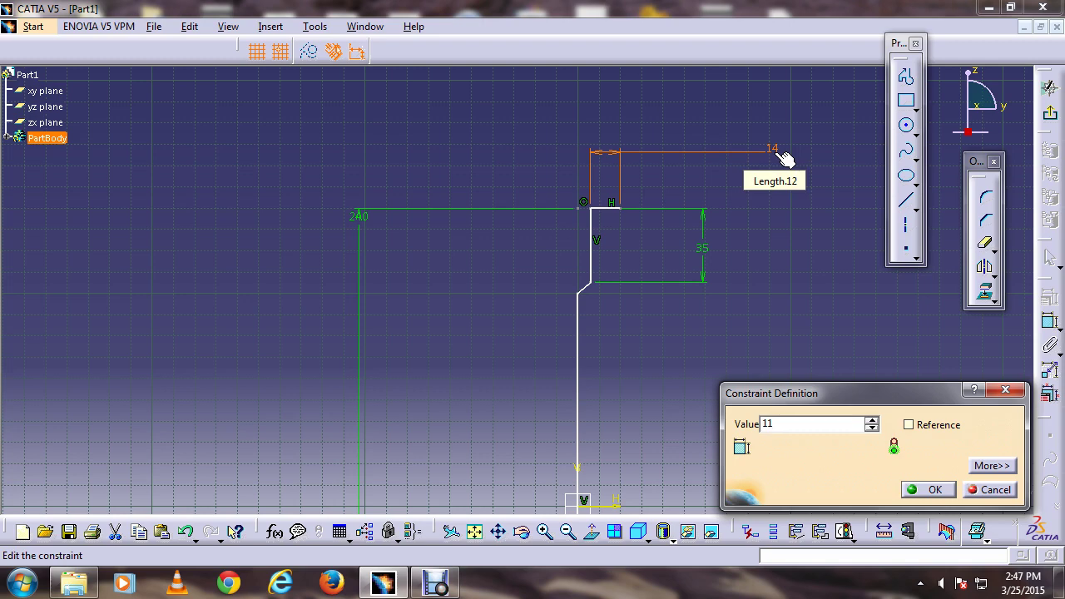
pyautogui.write('11-5')
pyautogui.press('Return')
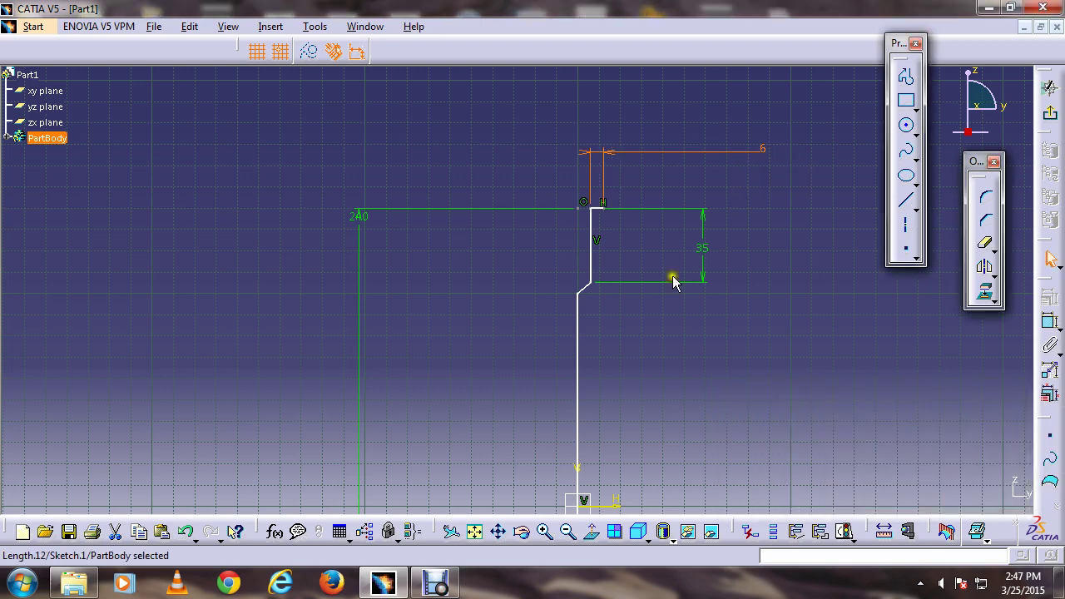
pyautogui.click(668, 365)
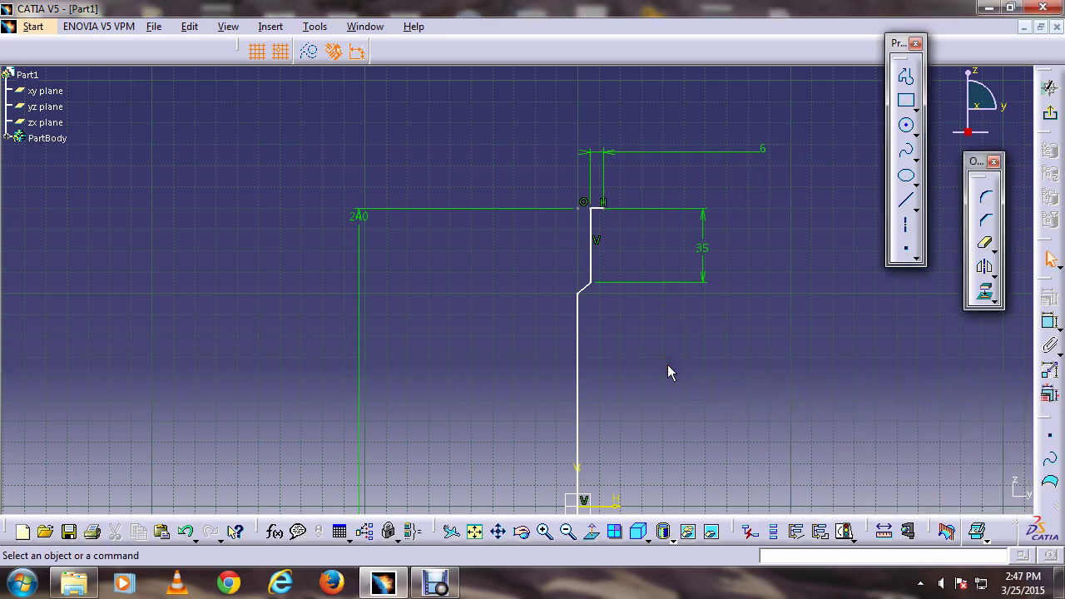
# - Sketch a vertical line about 20 mm long downward from the free end of the 6 mm horizontal line
pyautogui.click(906, 201)
pyautogui.click(605, 209)
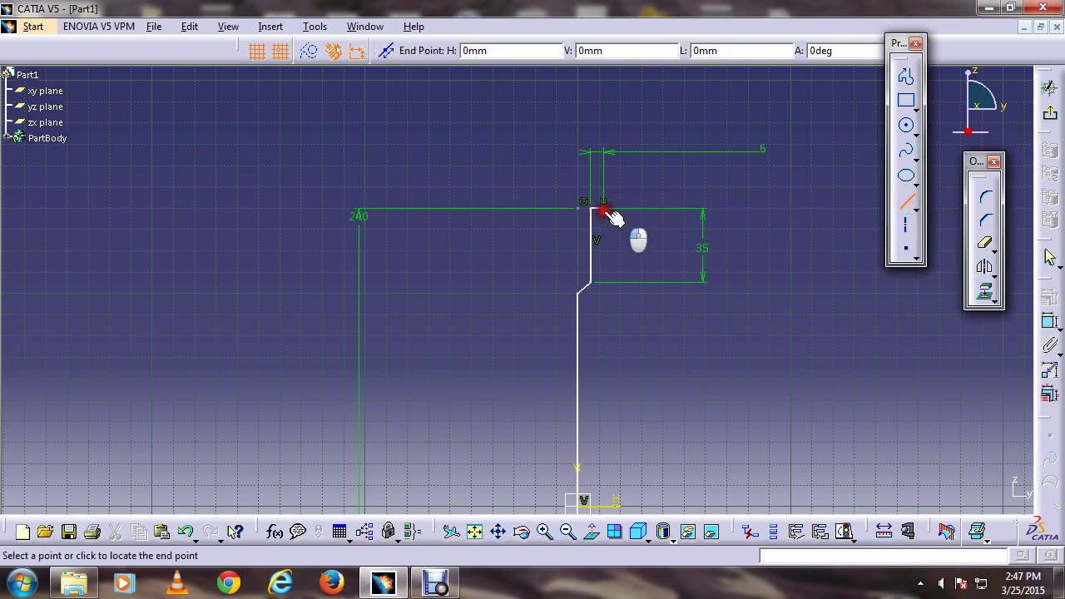
pyautogui.click(605, 250)
# - Dimension the new vertical line and set its length to 13 mm
pyautogui.click(1050, 322)
pyautogui.click(603, 233)
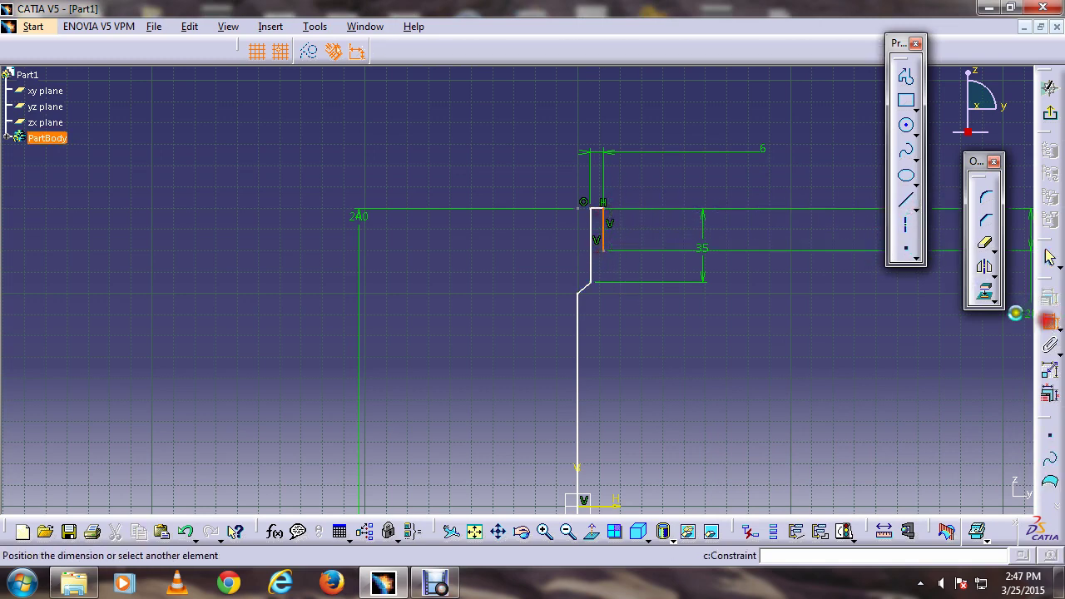
pyautogui.click(797, 248)
pyautogui.doubleClick(795, 243)
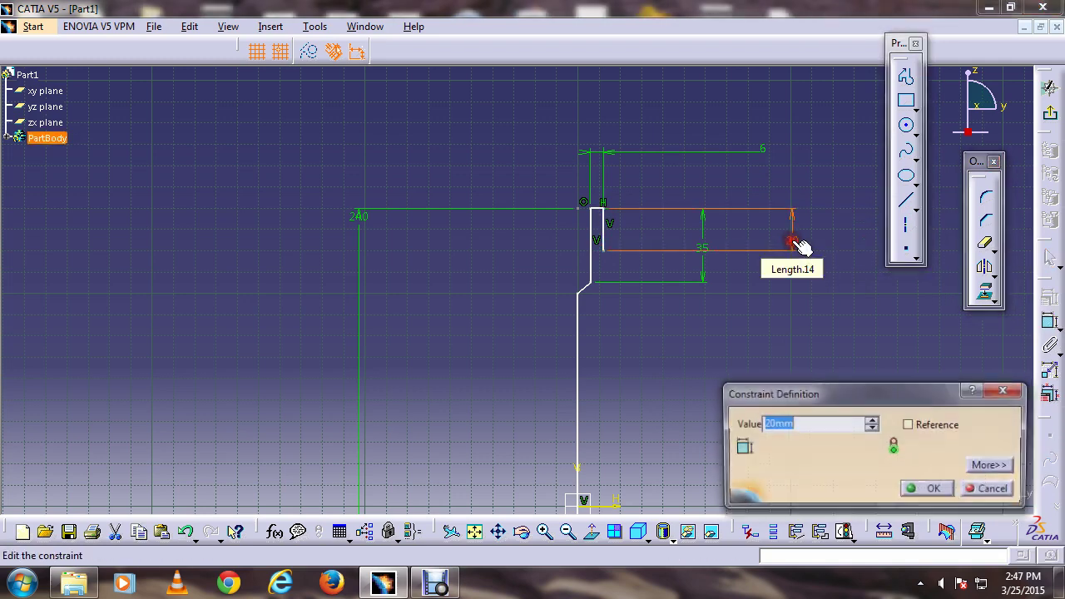
pyautogui.write('13')
pyautogui.press('Return')
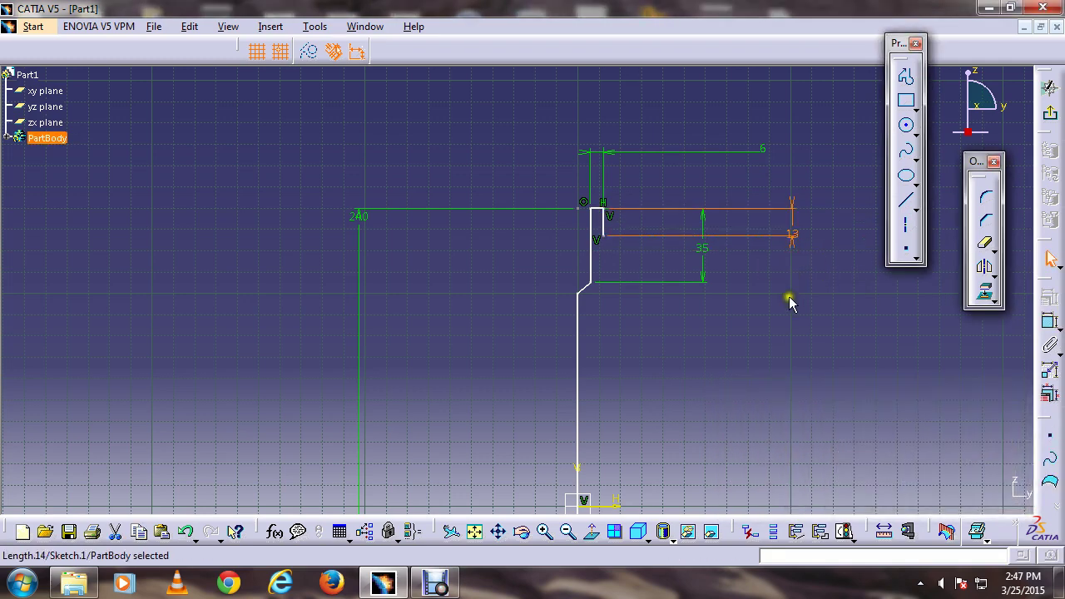
# - Sketch a horizontal line outward from the 13 mm line's lower end, ending about 50 mm from the long vertical line
pyautogui.click(983, 242)
pyautogui.press('Escape')
pyautogui.click(905, 200)
pyautogui.click(610, 235)
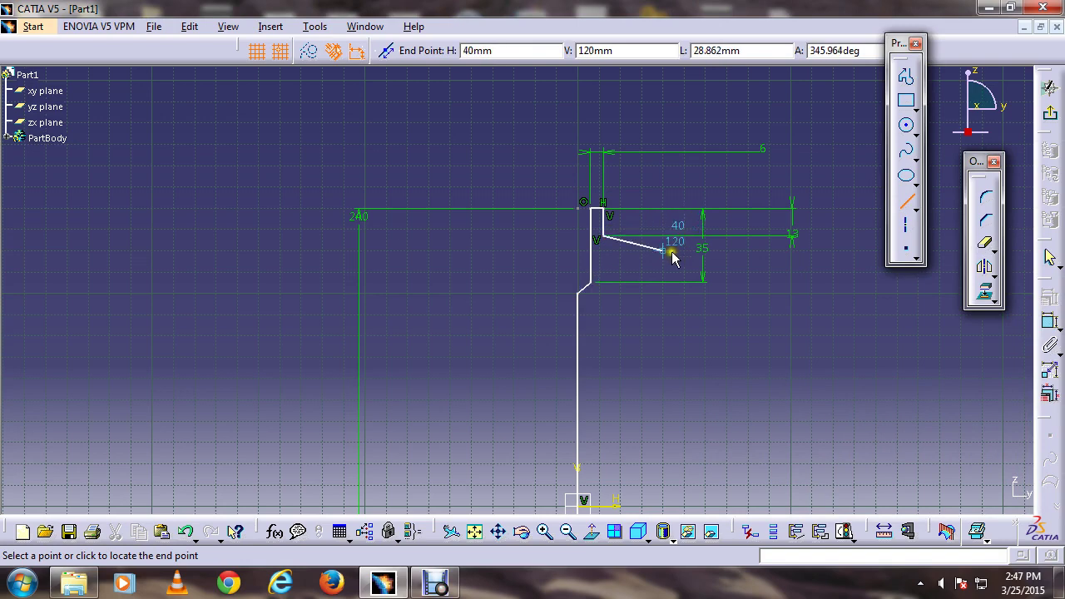
pyautogui.click(680, 238)
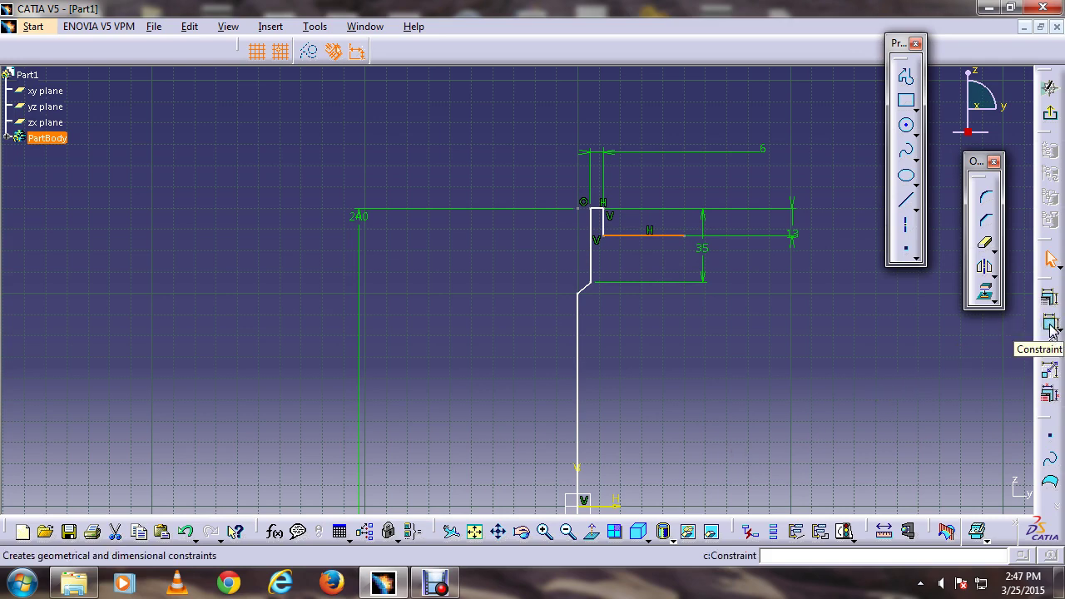
# - Dimension the distance from the long vertical line to the horizontal line's free end and set it to 65/2 (32.5 mm)
pyautogui.click(729, 416)
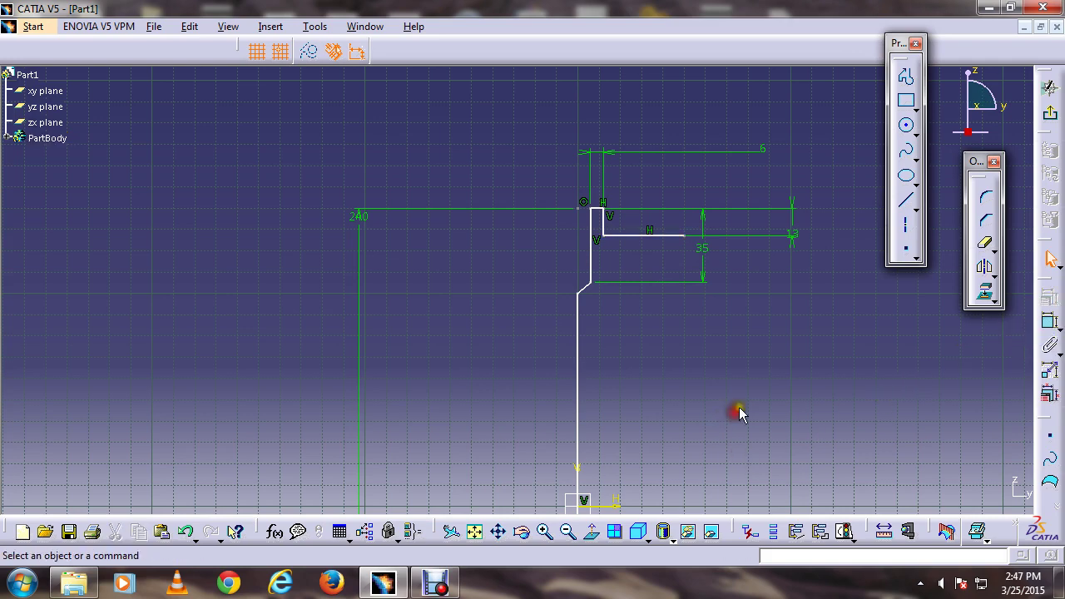
pyautogui.click(1050, 326)
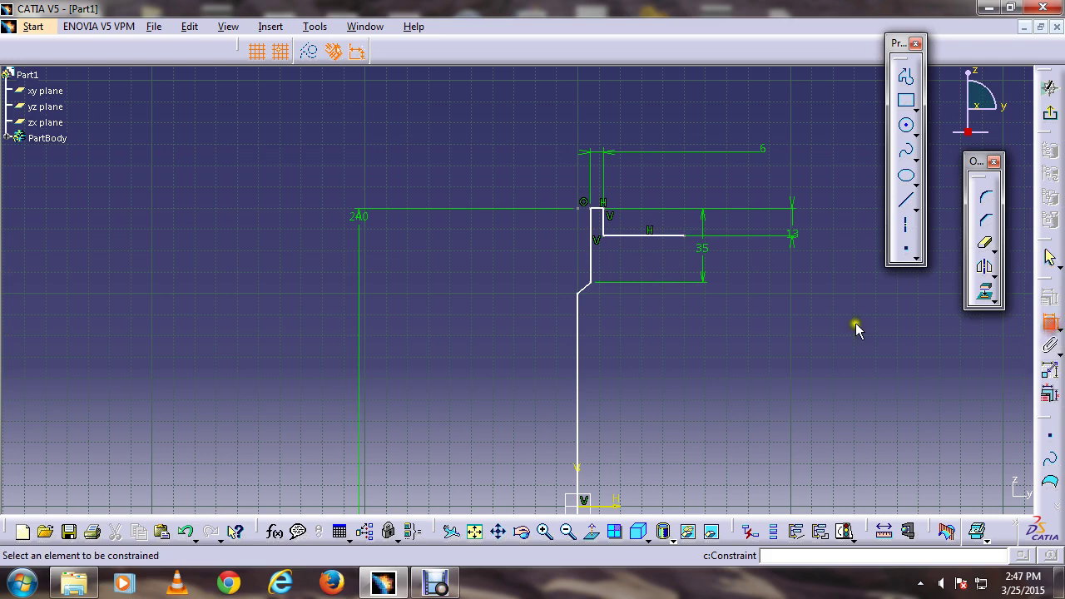
pyautogui.click(684, 237)
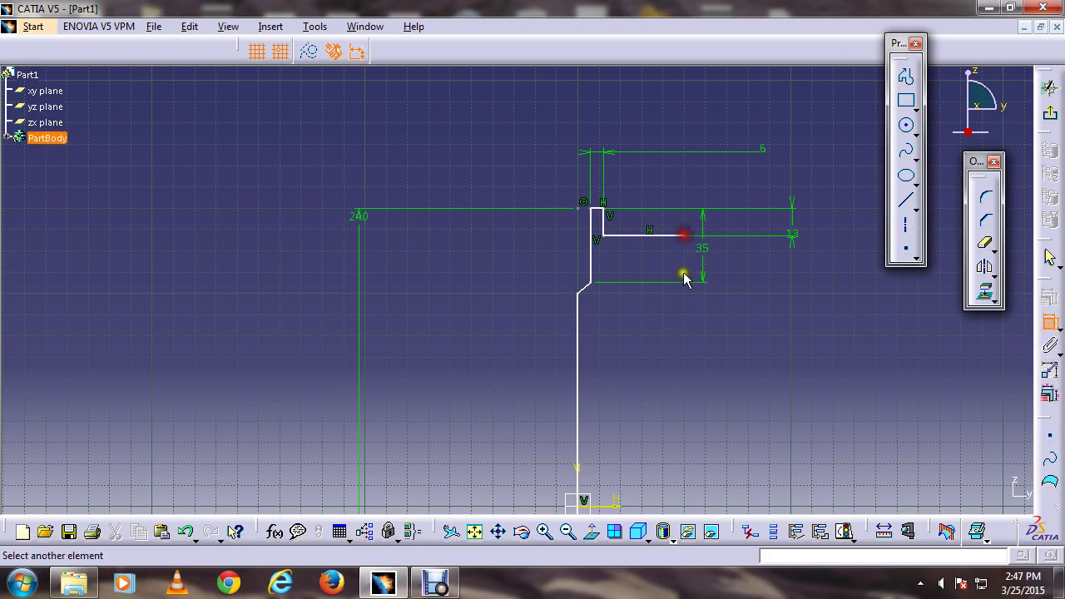
pyautogui.click(583, 468)
pyautogui.click(610, 95)
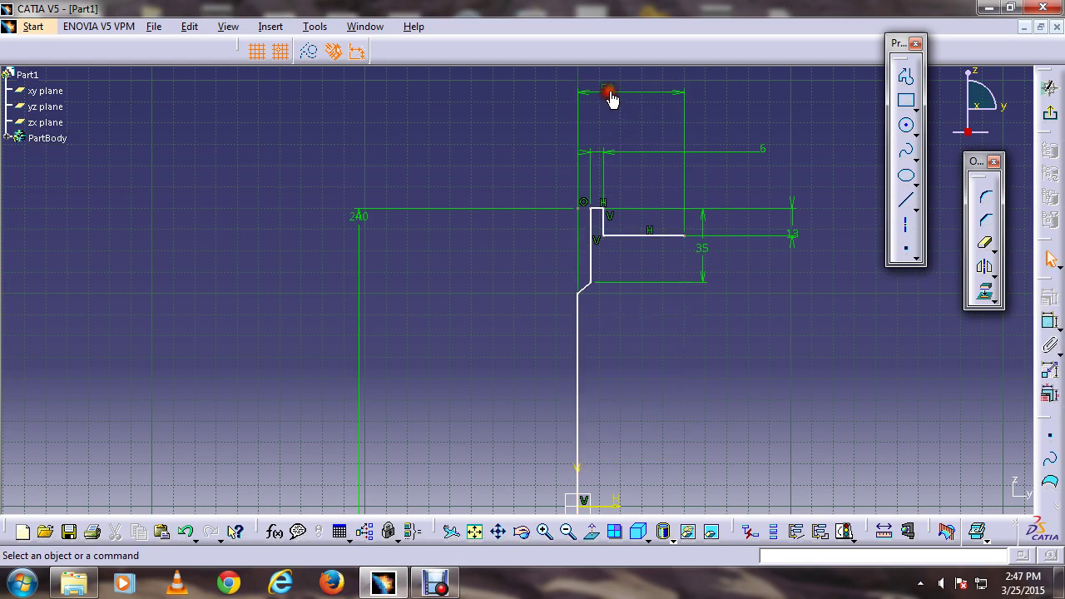
pyautogui.doubleClick(612, 95)
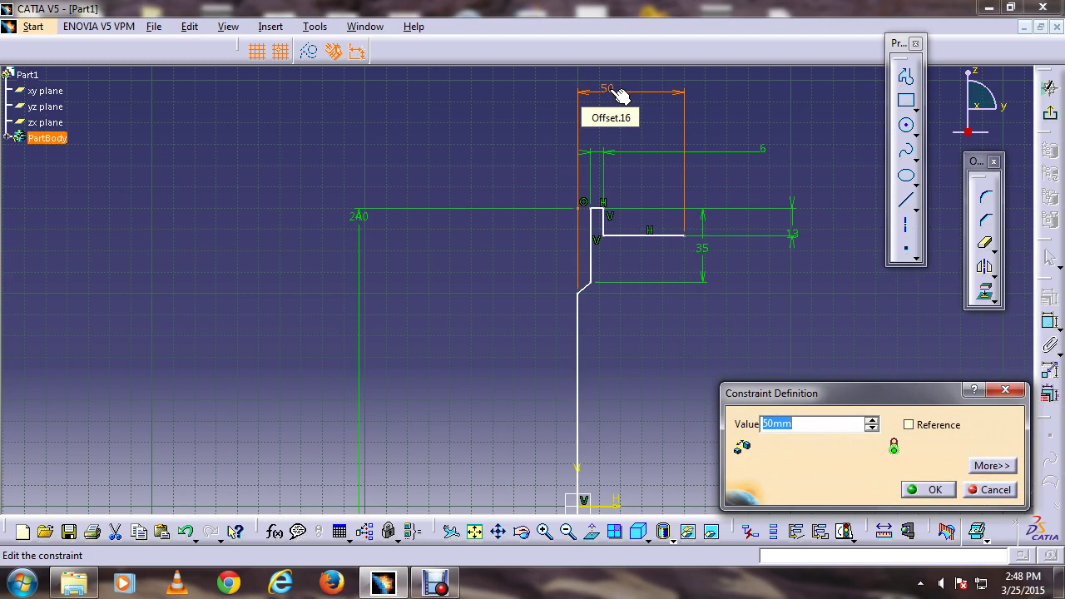
pyautogui.write('65/2')
pyautogui.press('Return')
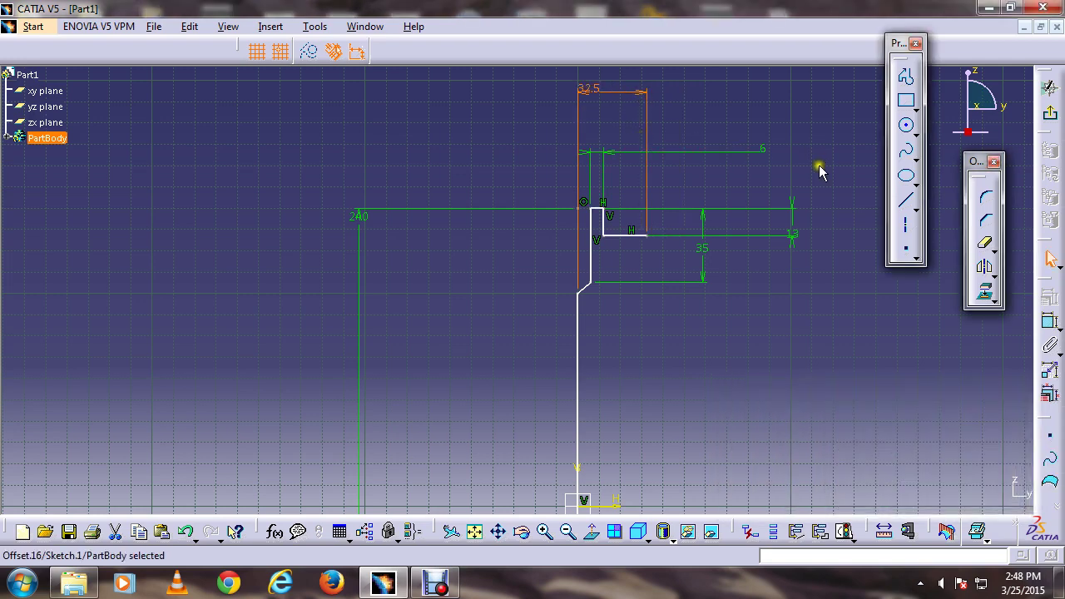
# - Sketch a vertical line about 47 mm long downward from the free end of the horizontal flange line
pyautogui.click(905, 200)
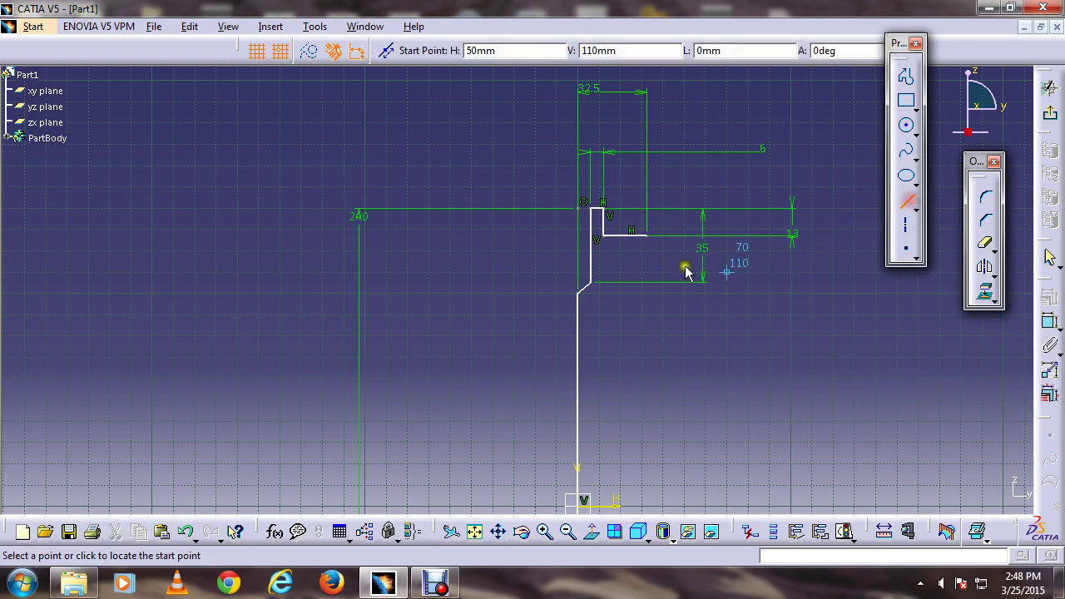
pyautogui.click(646, 236)
pyautogui.click(646, 335)
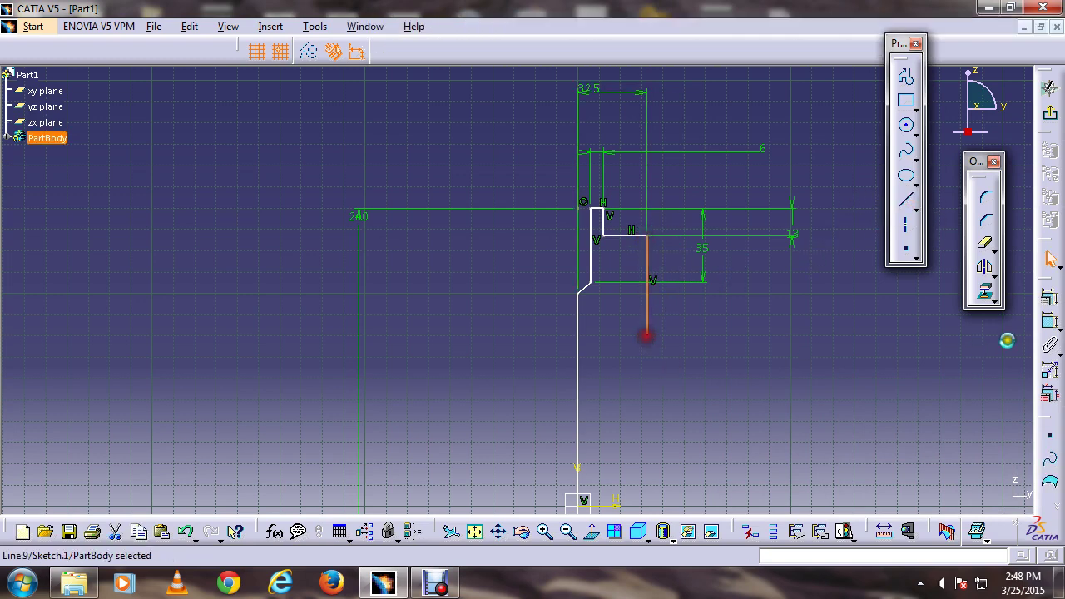
# - Dimension the new outer vertical line and set its length to 83 mm
pyautogui.click(1050, 321)
pyautogui.click(817, 335)
pyautogui.doubleClick(815, 332)
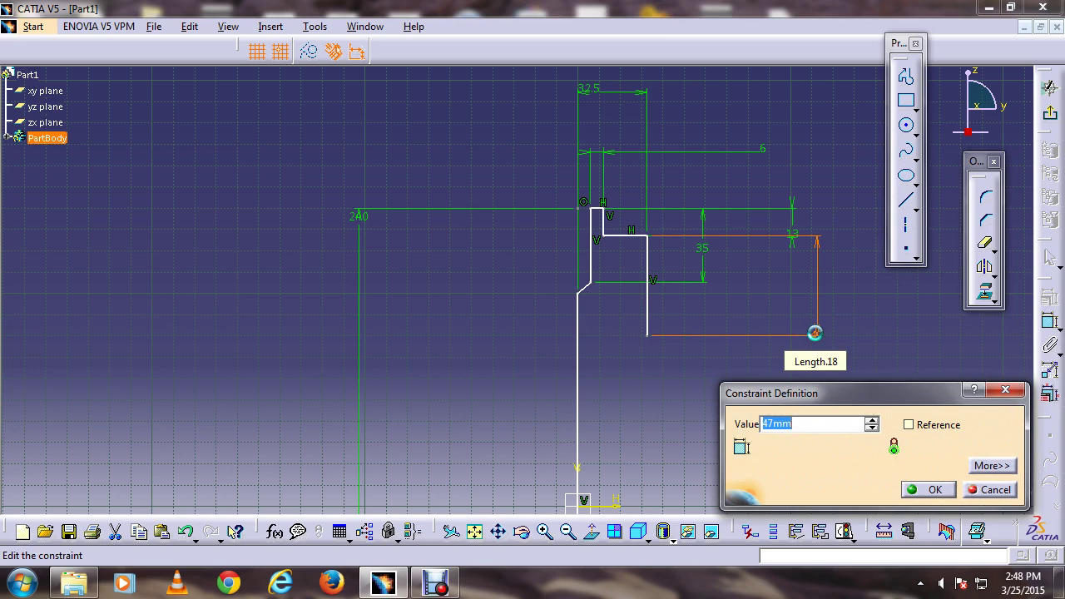
pyautogui.write('83')
pyautogui.press('Return')
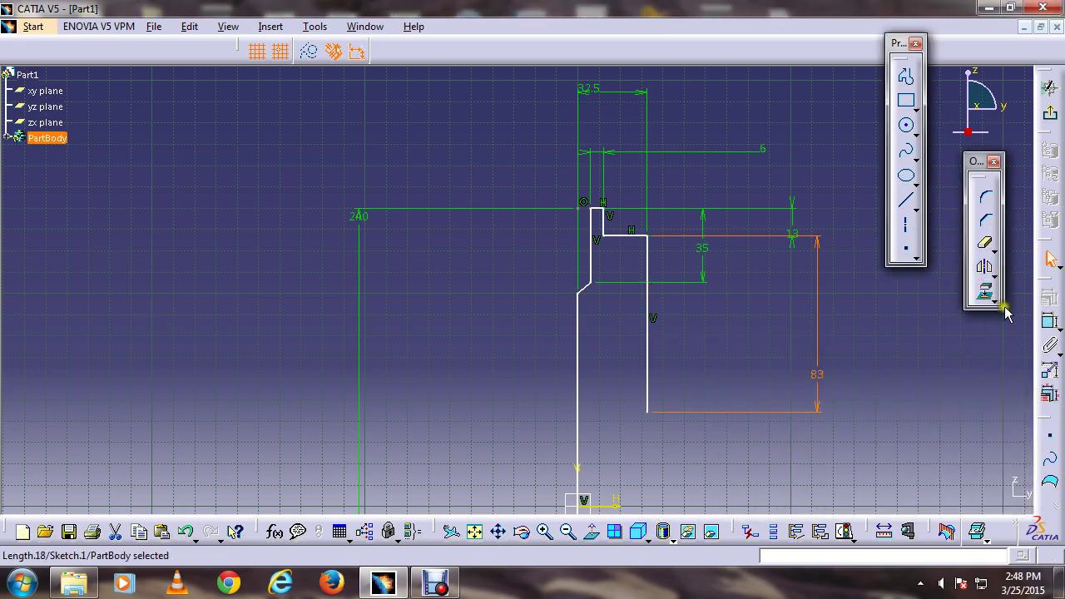
# - Try a 45-degree, 10 mm chamfer on the flange's outer corner, converting the line's length to a distance, and undo it together with the 83 mm dimension
pyautogui.moveTo(654, 440); pyautogui.dragTo(658, 492, button='middle')
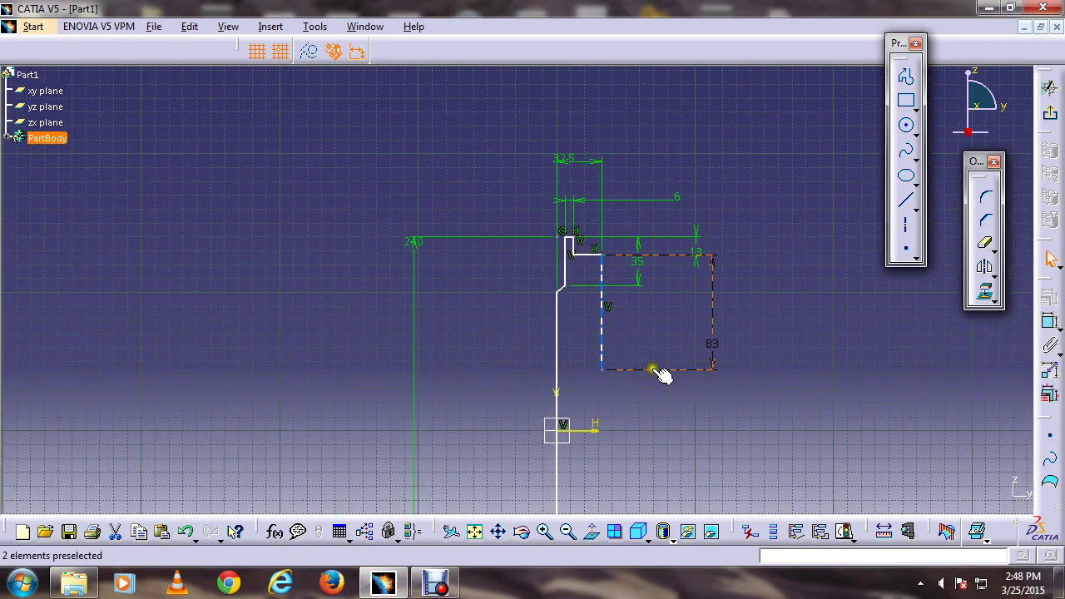
pyautogui.moveTo(625, 418); pyautogui.dragTo(629, 394, button='middle')
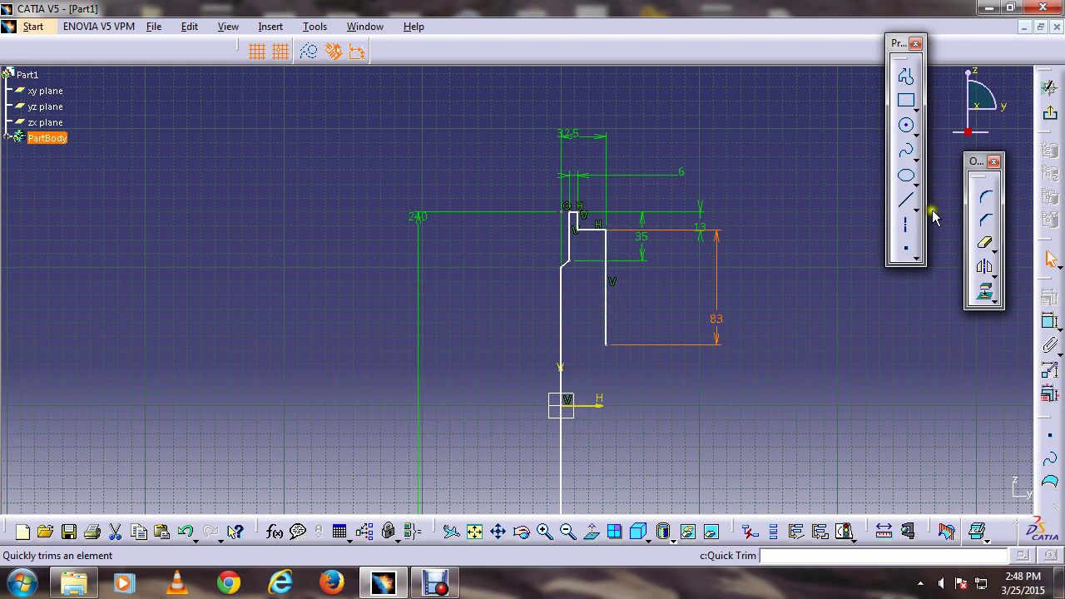
pyautogui.click(986, 222)
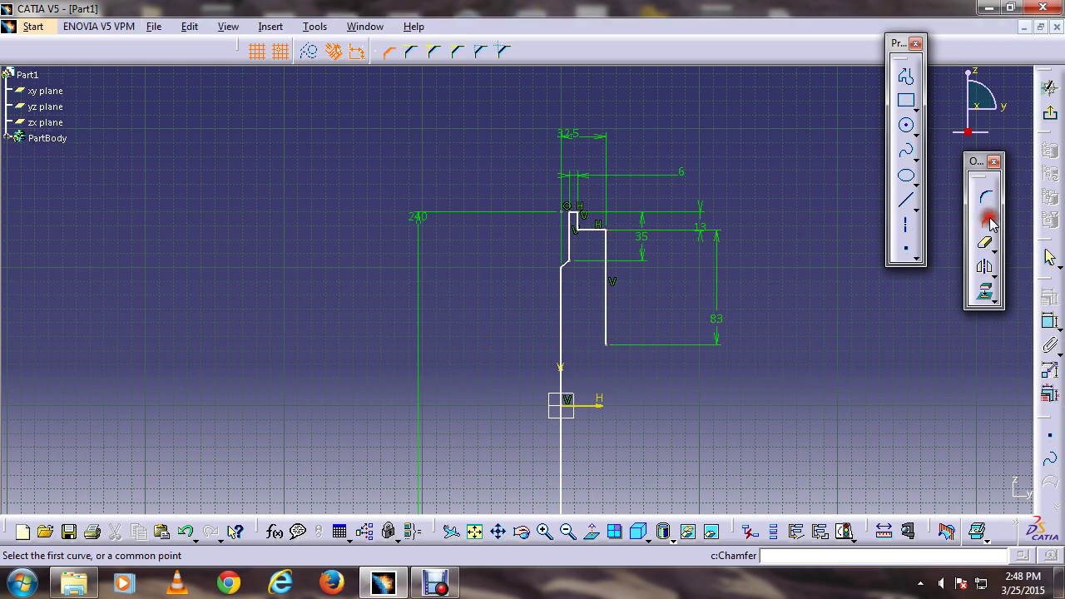
pyautogui.click(614, 234)
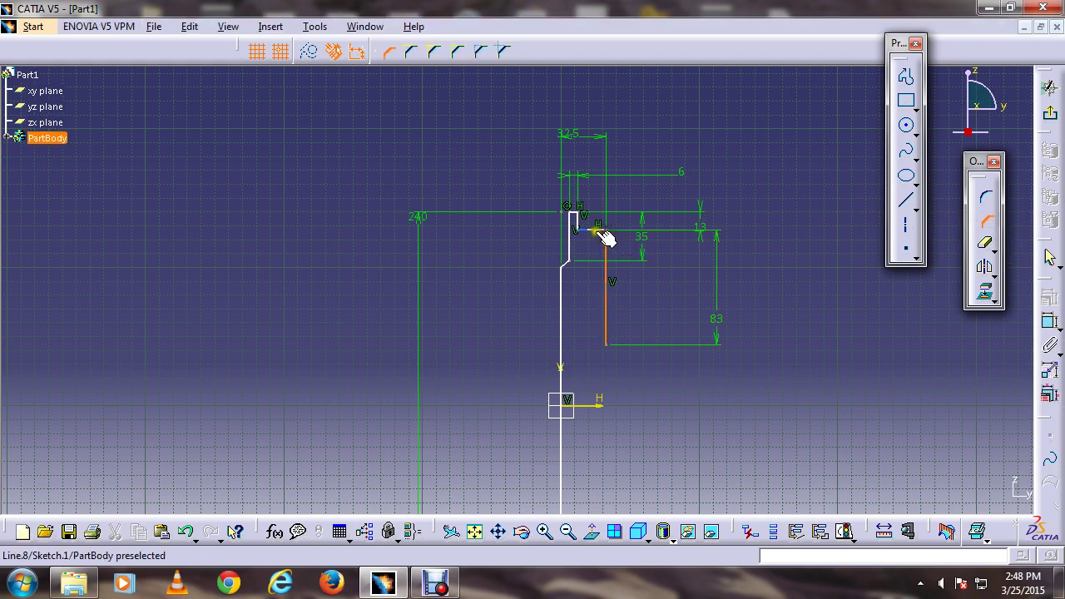
pyautogui.click(606, 241)
pyautogui.press('Tab')
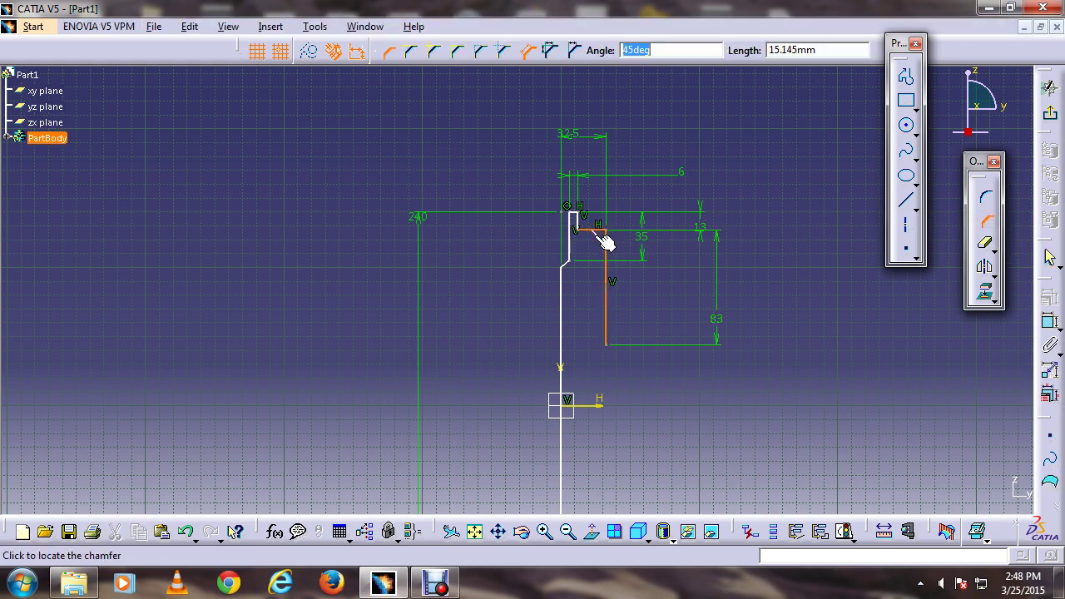
pyautogui.press('Tab')
pyautogui.write('10')
pyautogui.press('Return')
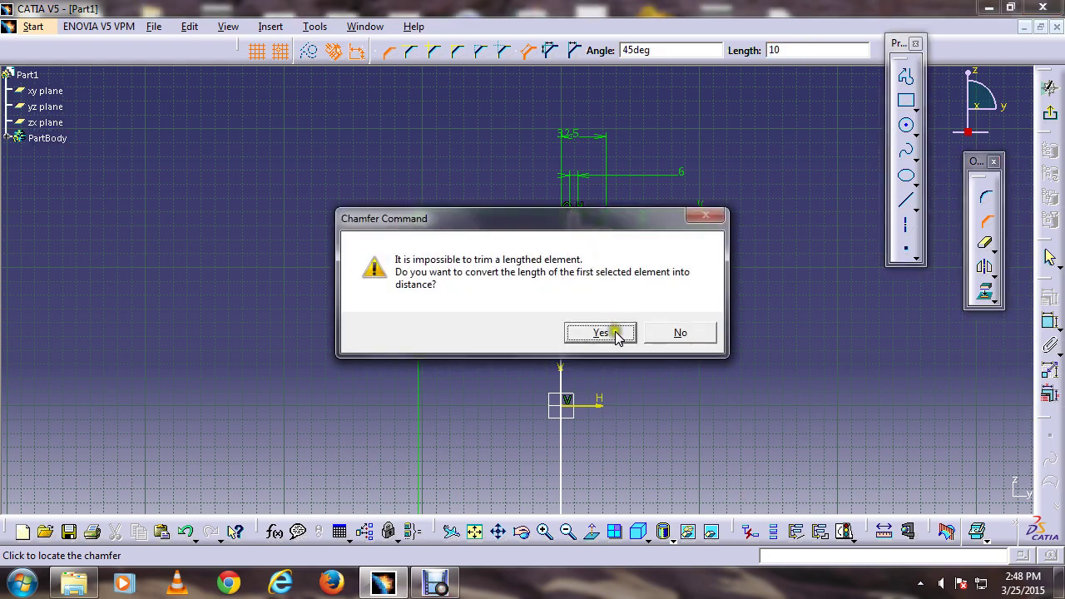
pyautogui.click(612, 330)
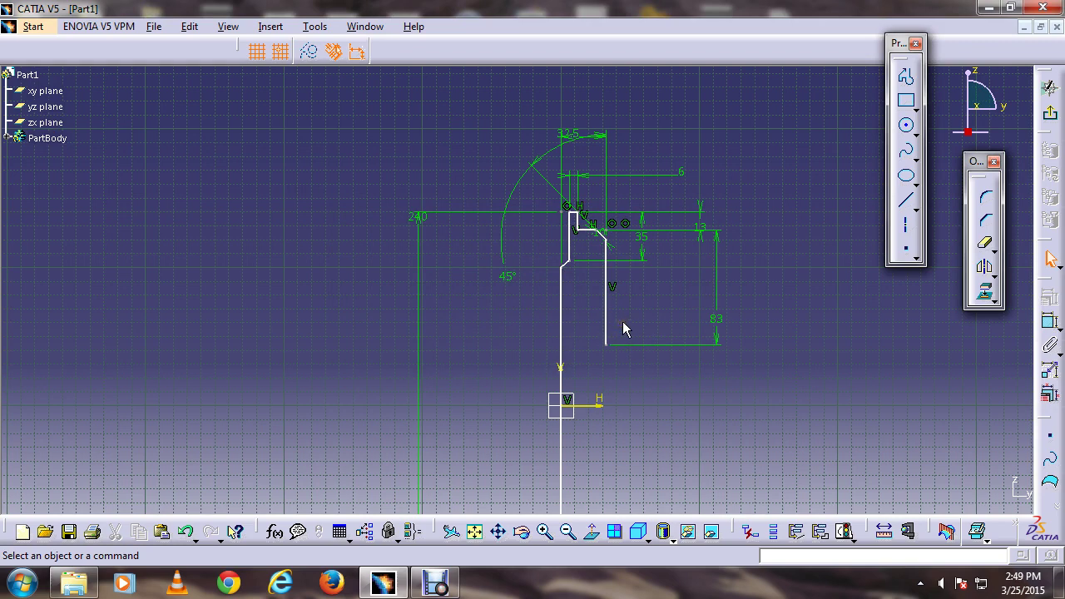
pyautogui.hotkey('ctrl', 'z')
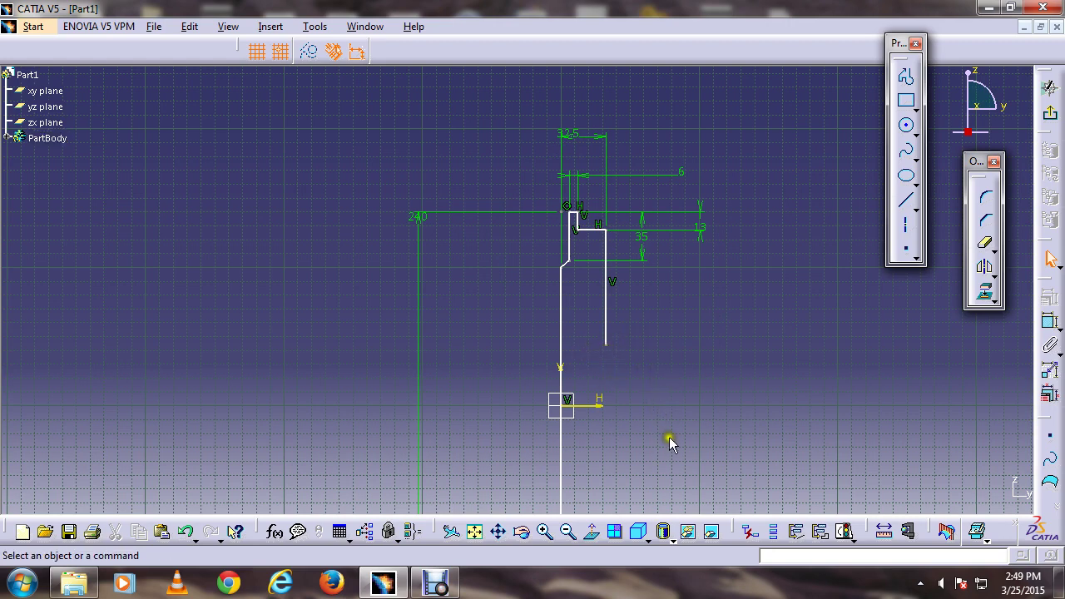
# - Sketch a horizontal line 32.5 mm long outward from the lower end of the long vertical line
pyautogui.click(640, 481)
pyautogui.moveTo(641, 480)
pyautogui.mouseDown(button='middle')
pyautogui.moveTo(641, 452)
pyautogui.moveTo(641, 499)
pyautogui.moveTo(616, 423)
pyautogui.moveTo(670, 336)
pyautogui.moveTo(678, 279)
pyautogui.moveTo(691, 281)
pyautogui.mouseUp(button='middle')
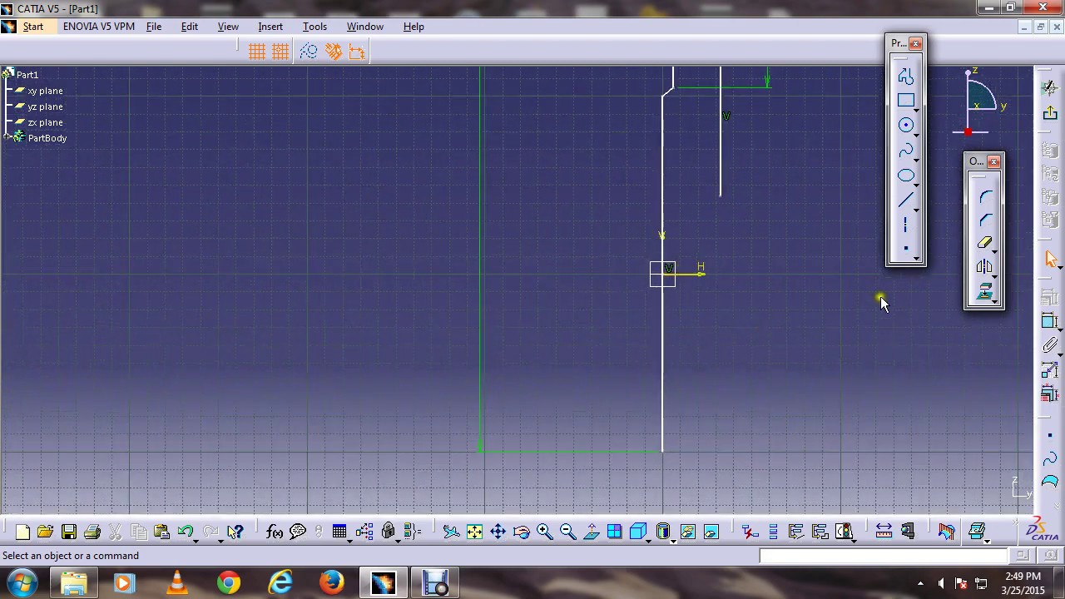
pyautogui.click(905, 200)
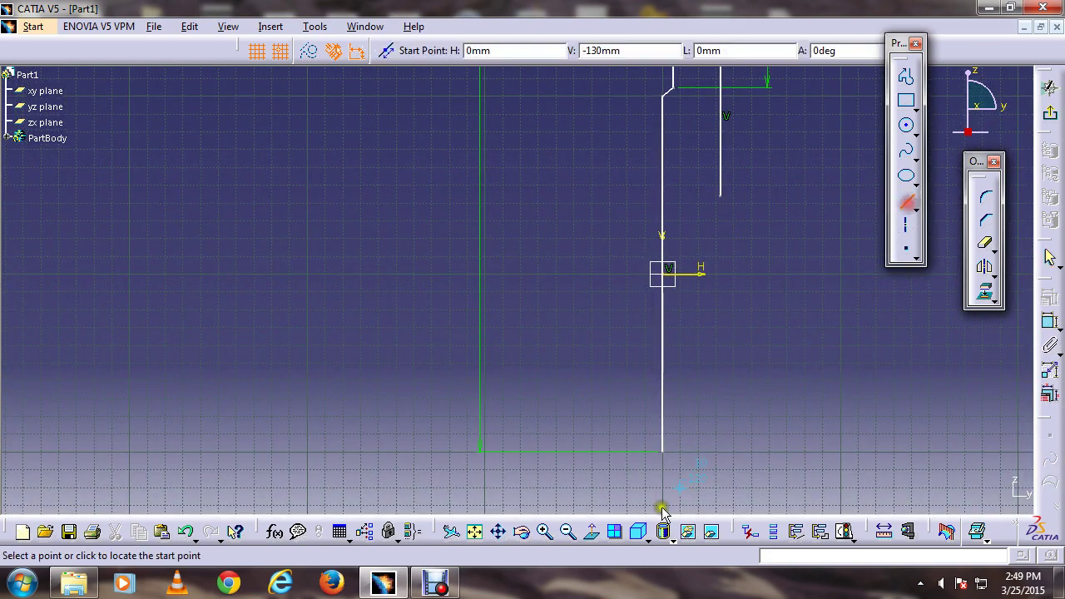
pyautogui.click(664, 449)
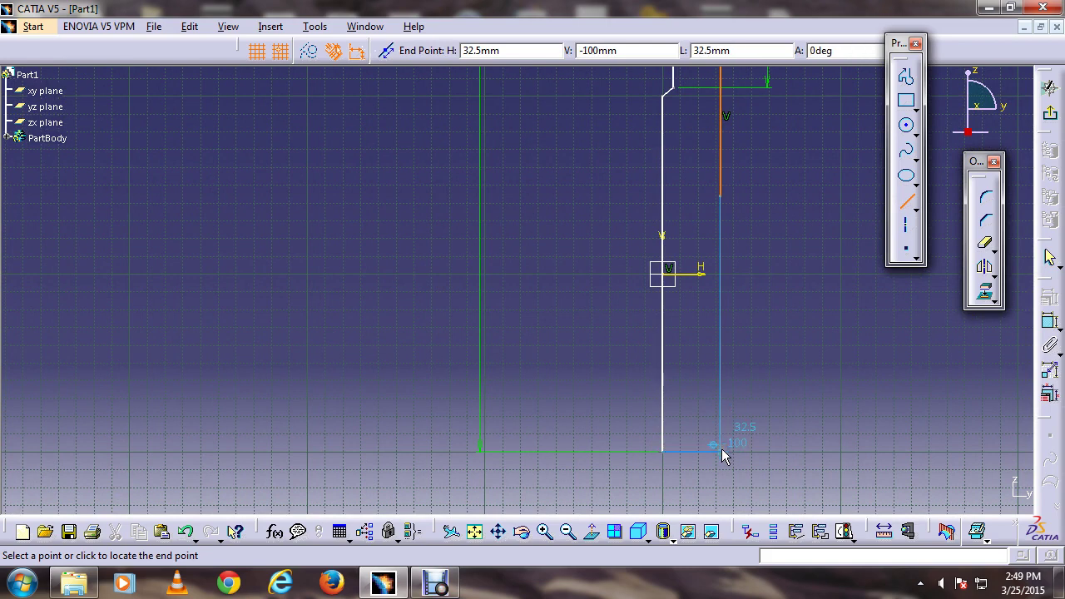
pyautogui.click(722, 448)
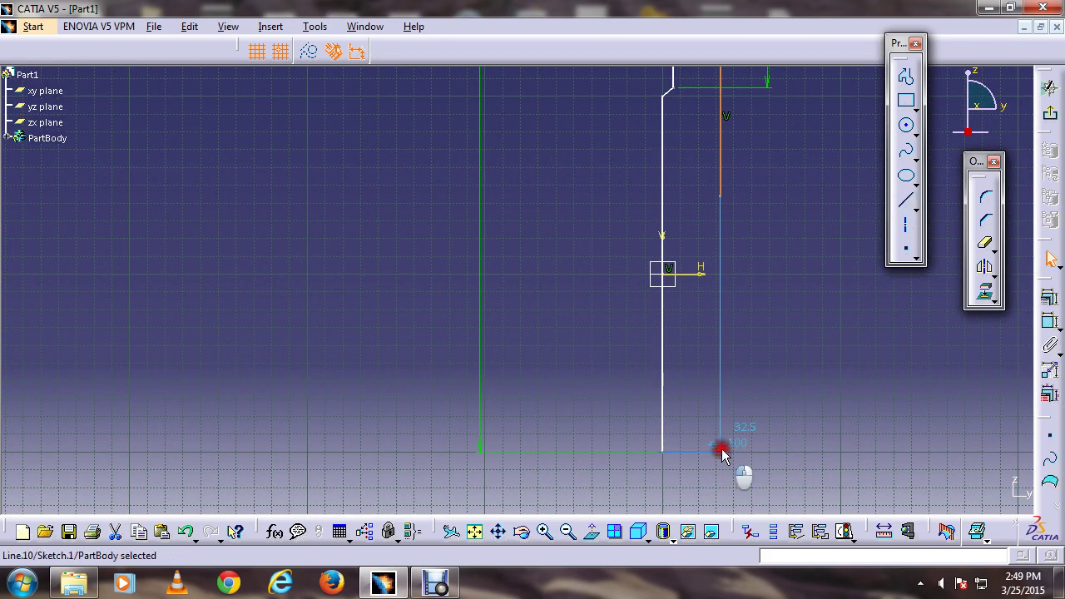
# - Dimension the new bottom line's length, and undo both the dimension and the line
pyautogui.click(1050, 323)
pyautogui.click(784, 481)
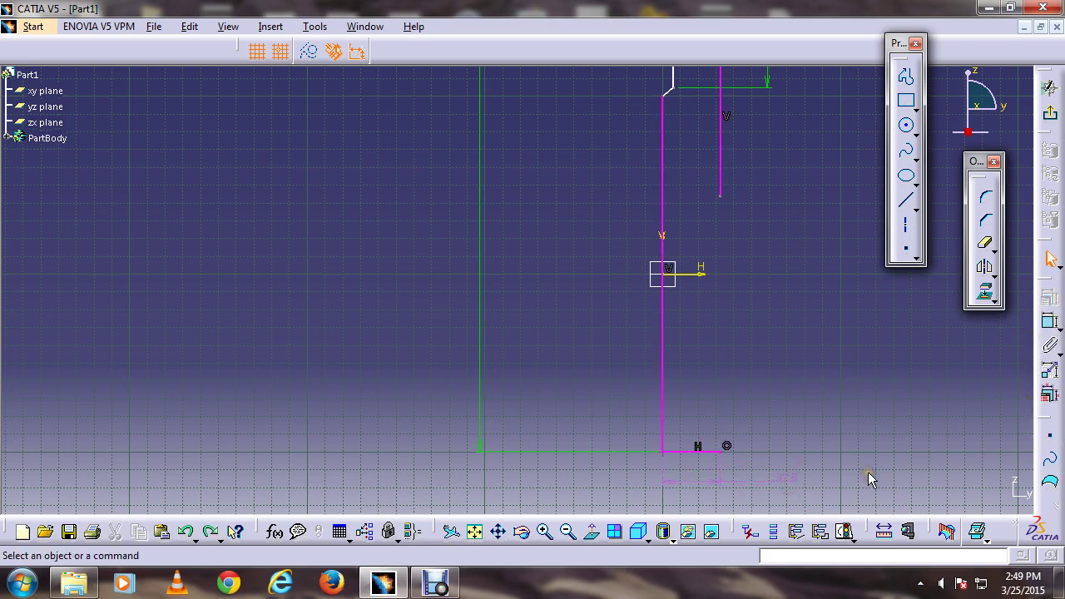
pyautogui.hotkey('ctrl', 'z')
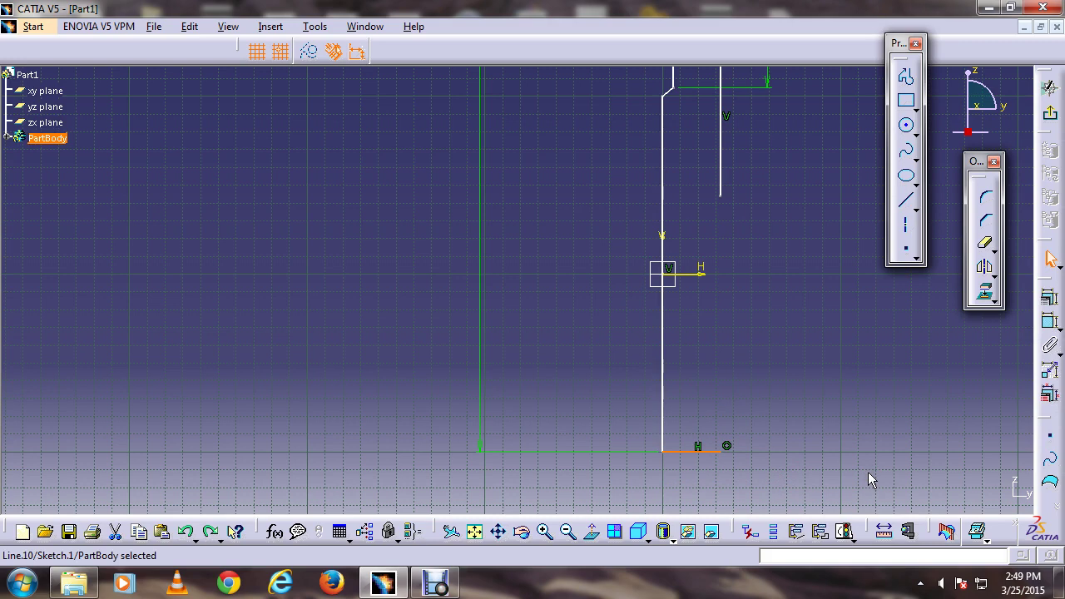
pyautogui.hotkey('ctrl', 'z')
# - Sketch a horizontal line about 60 mm long outward from the lower end of the long vertical line
pyautogui.click(1051, 322)
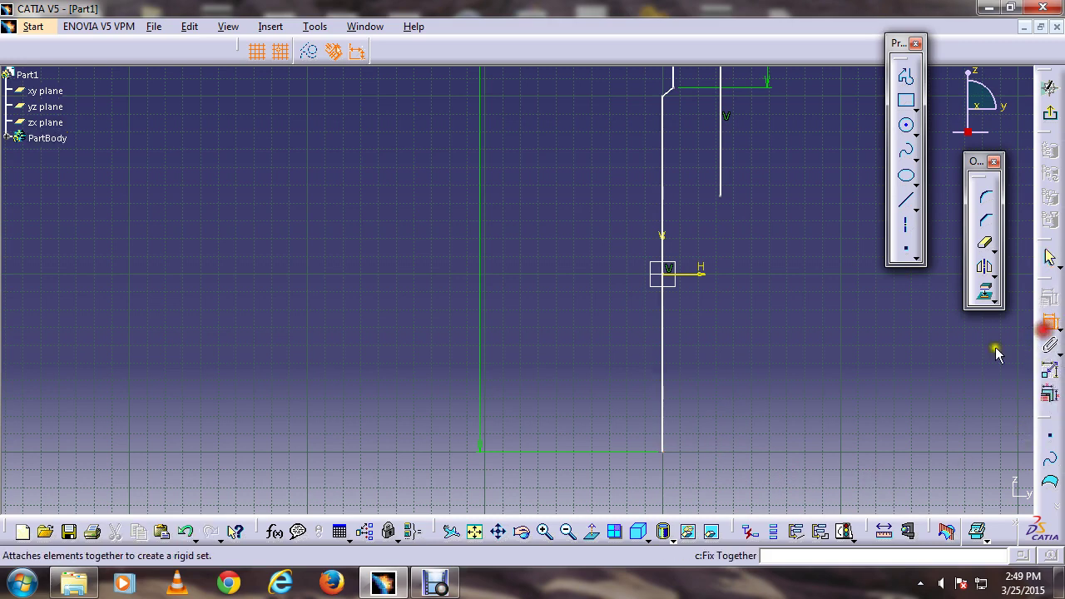
pyautogui.click(904, 200)
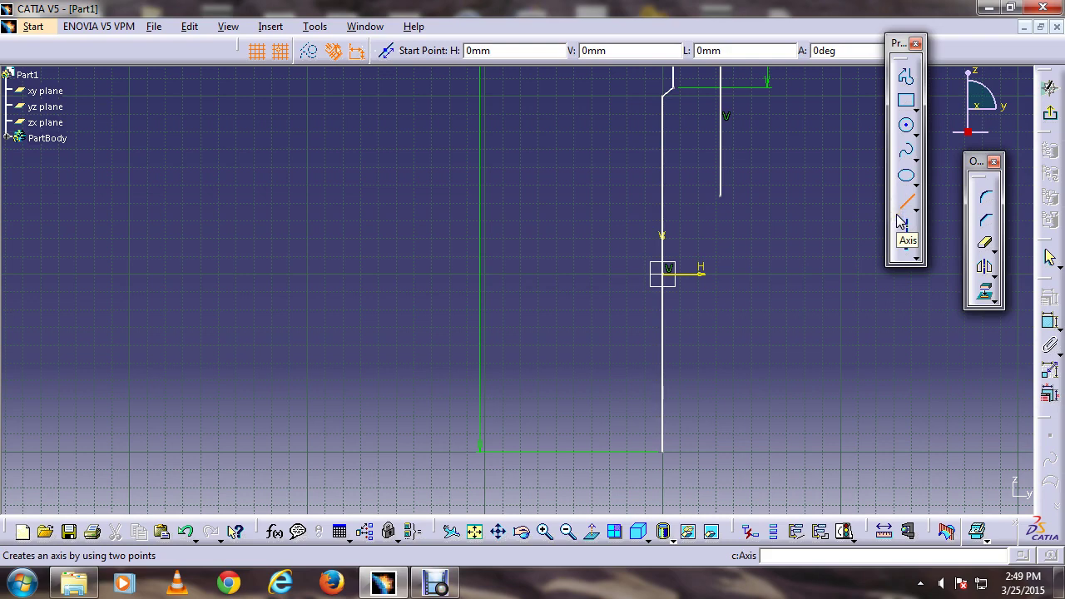
pyautogui.click(899, 218)
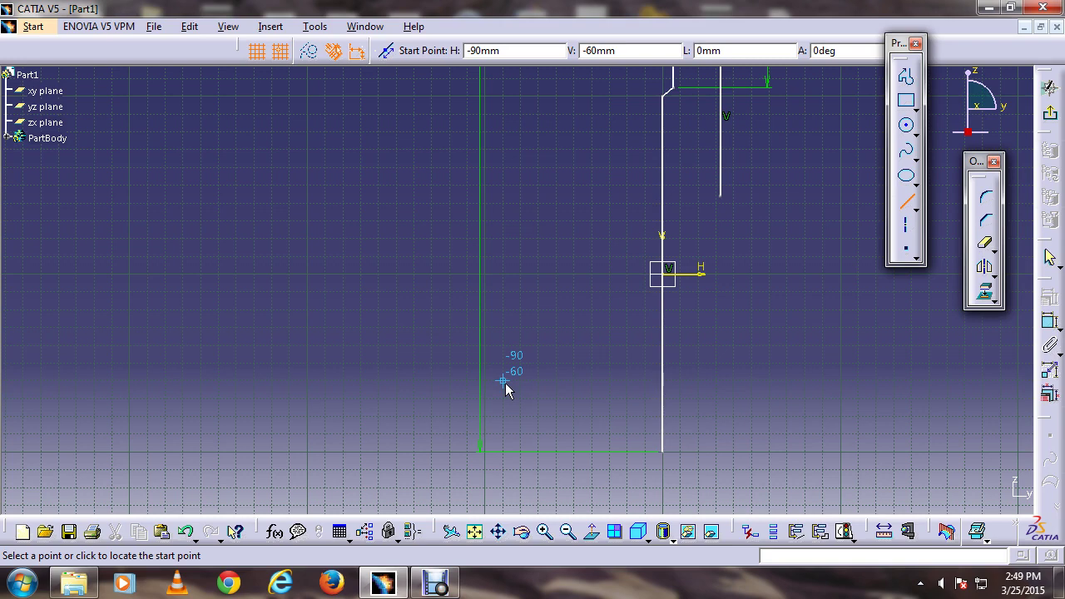
pyautogui.rightClick(825, 185)
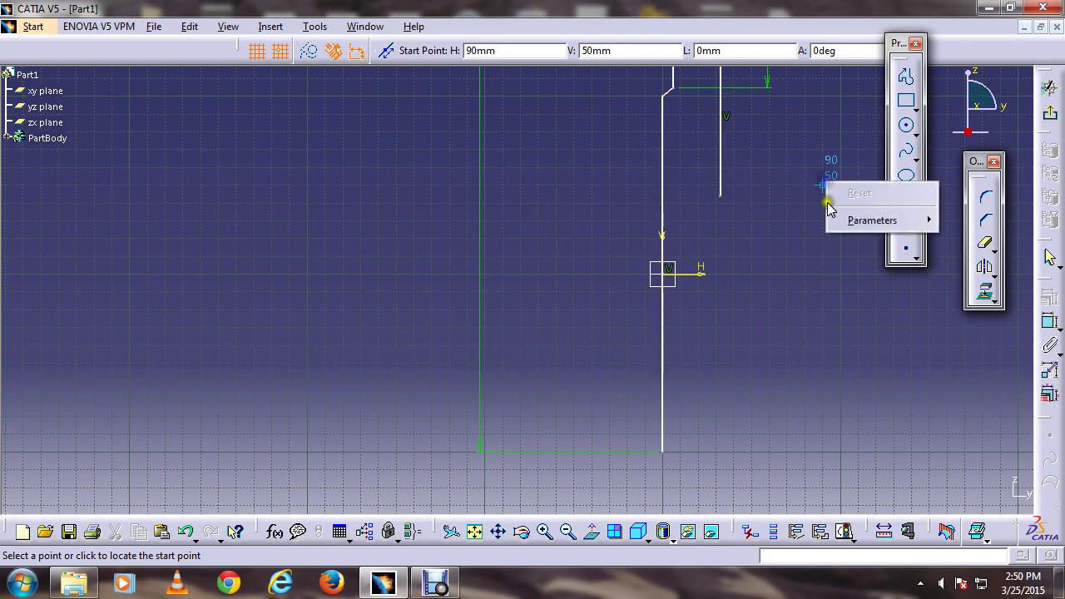
pyautogui.click(788, 301)
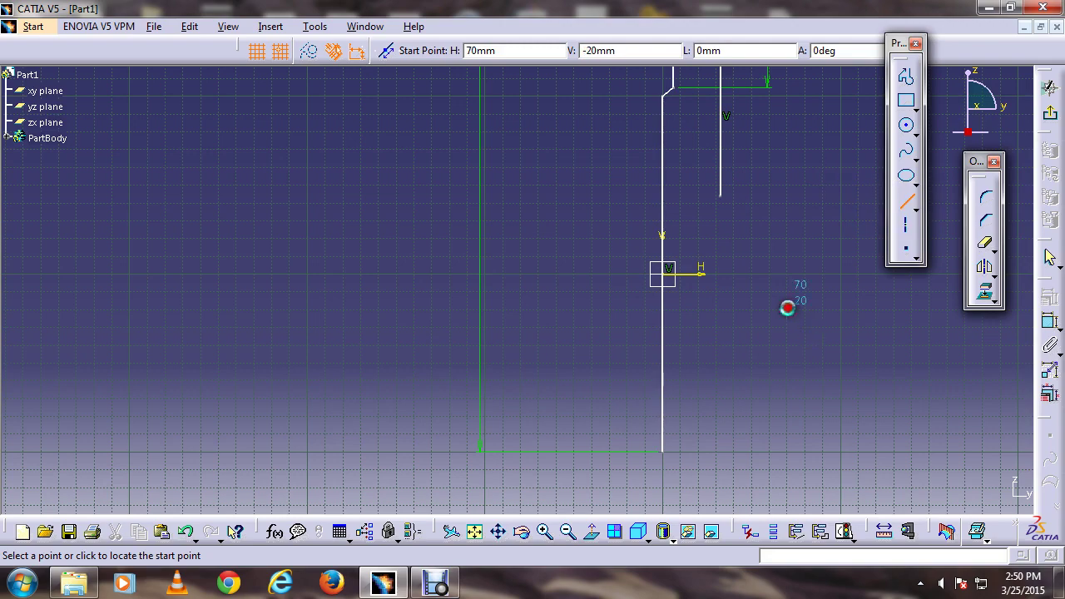
pyautogui.click(663, 452)
pyautogui.click(767, 453)
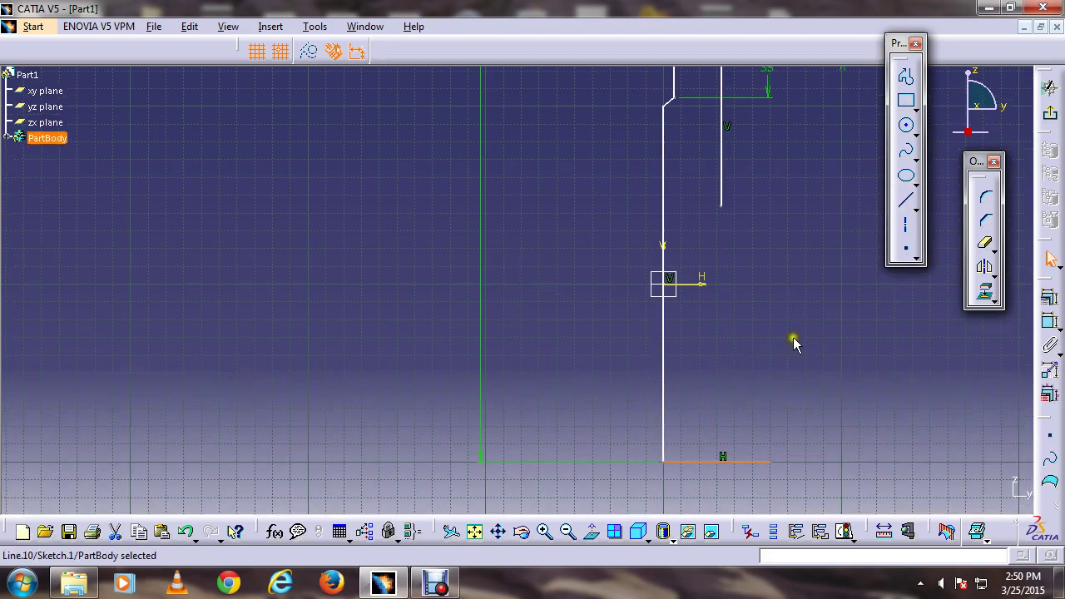
pyautogui.moveTo(792, 340); pyautogui.dragTo(793, 442, button='middle')
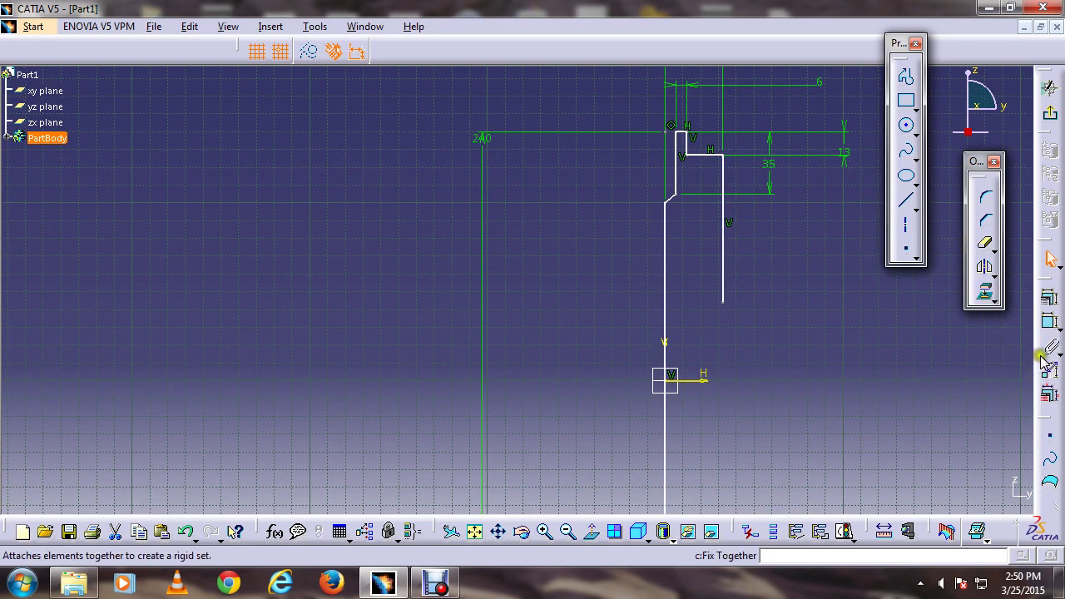
pyautogui.click(1048, 323)
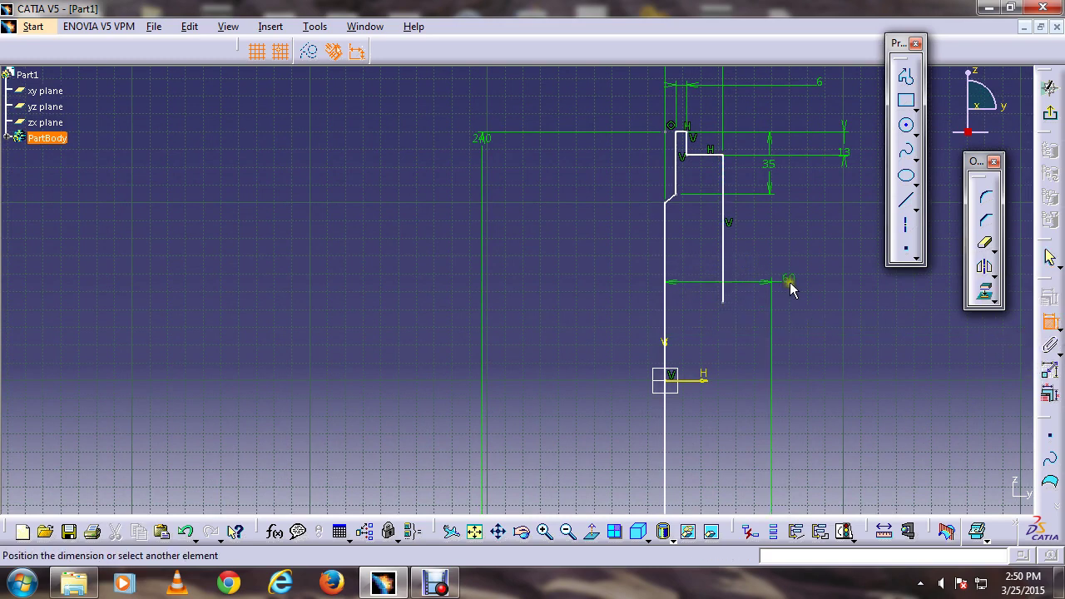
pyautogui.press('Escape')
# - Dimension the vertical distance from the profile's top edge to the lower end of the outer wall and set it to 83 mm
pyautogui.click(724, 303)
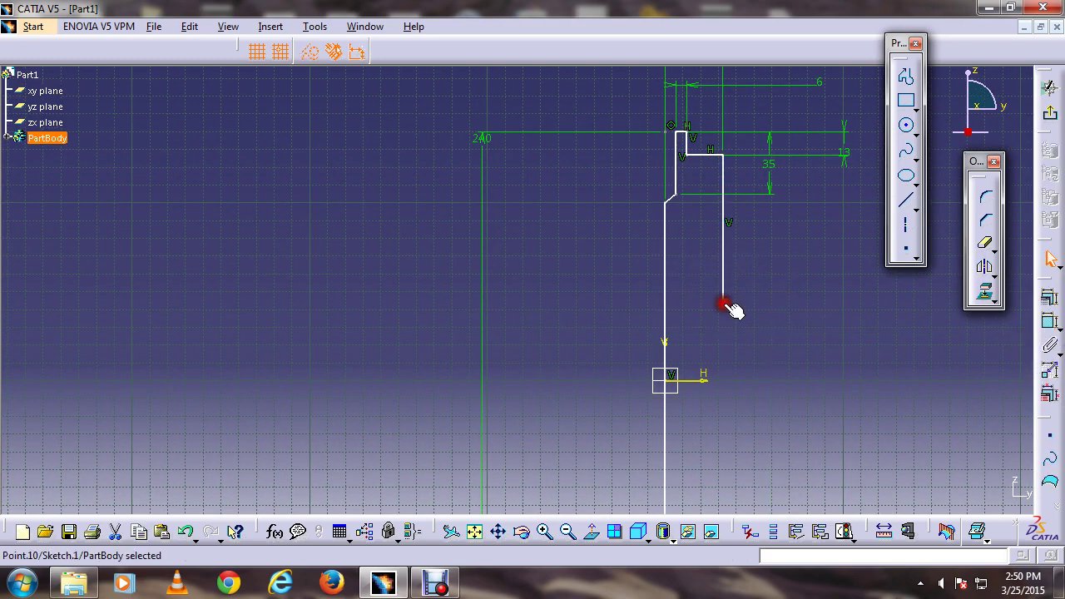
pyautogui.click(1048, 323)
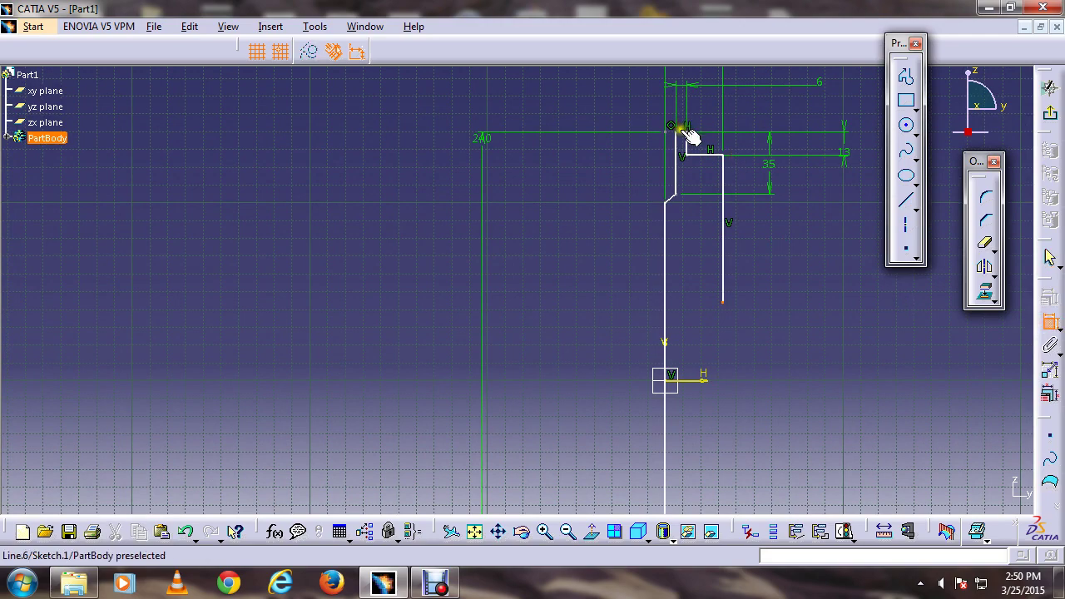
pyautogui.click(687, 133)
pyautogui.click(826, 209)
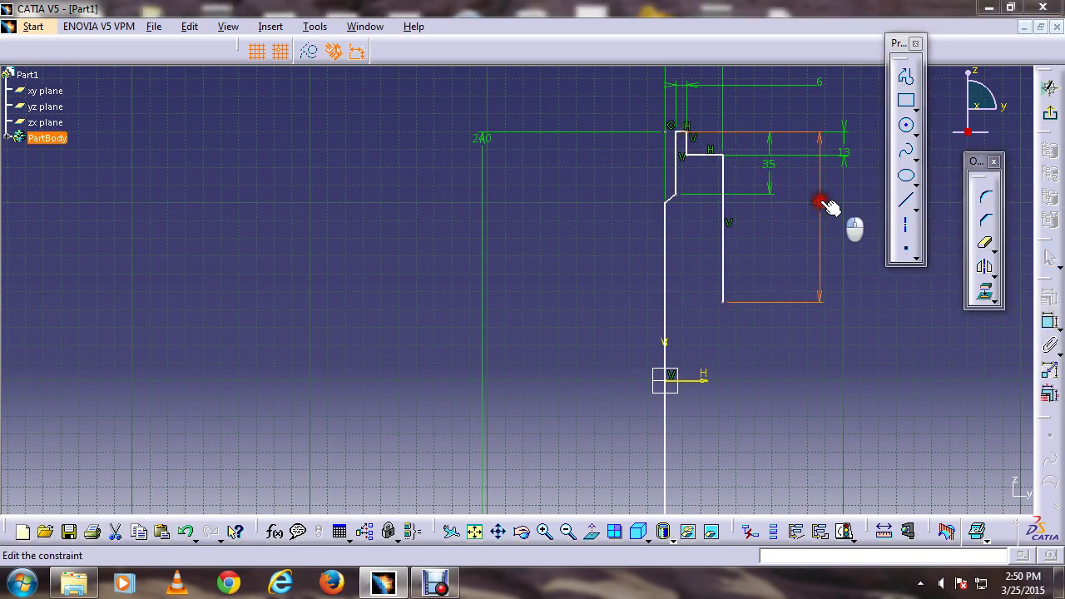
pyautogui.doubleClick(824, 207)
pyautogui.write('83')
pyautogui.press('Return')
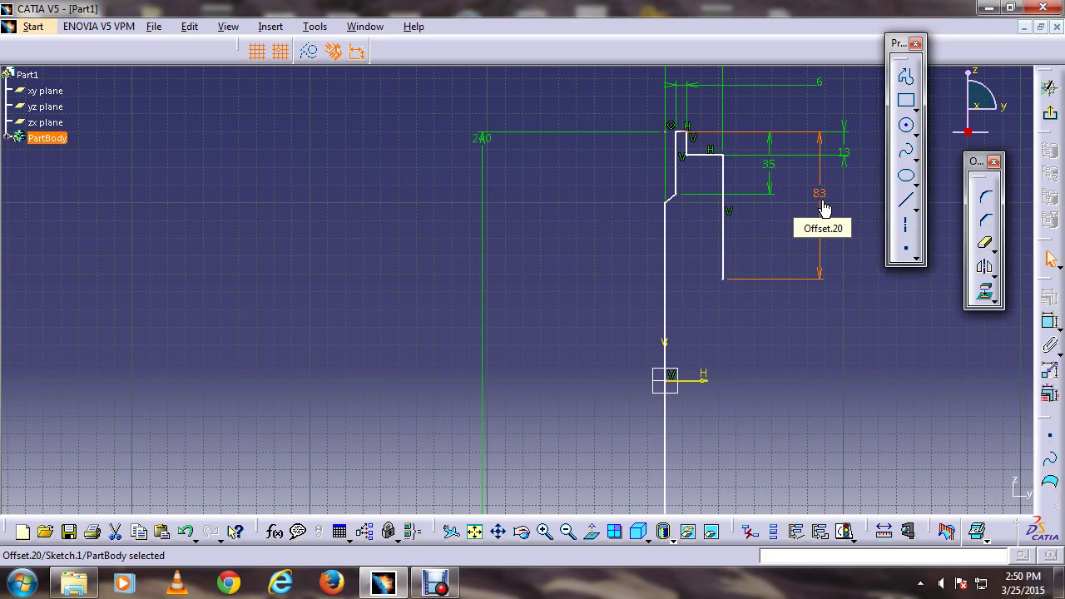
# - Dimension the length of the horizontal bottom line and set it to 19 mm
pyautogui.moveTo(795, 342); pyautogui.dragTo(815, 238, button='middle')
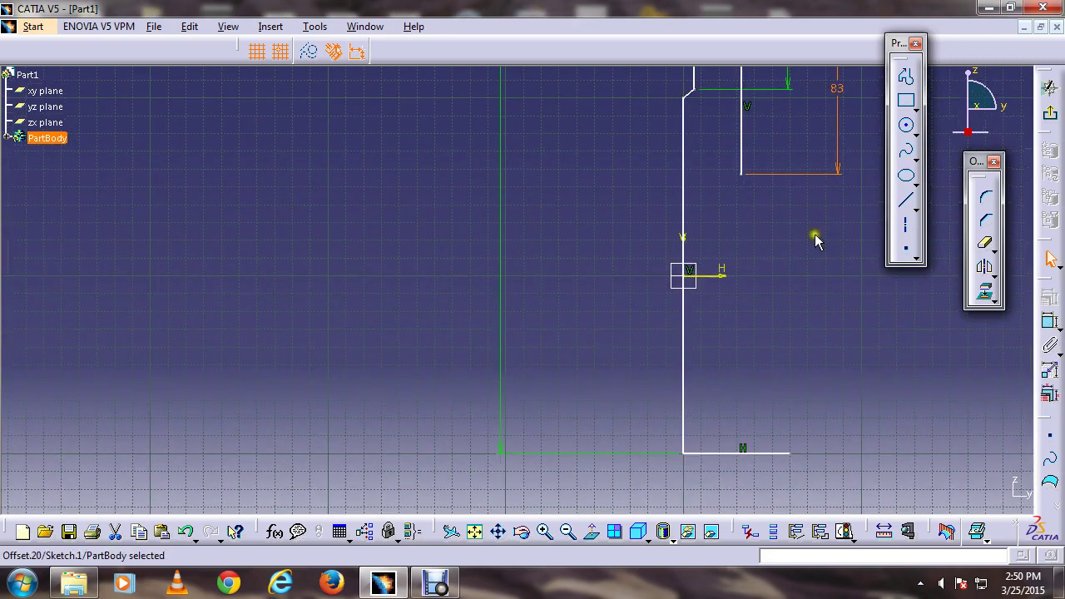
pyautogui.click(1050, 319)
pyautogui.click(772, 455)
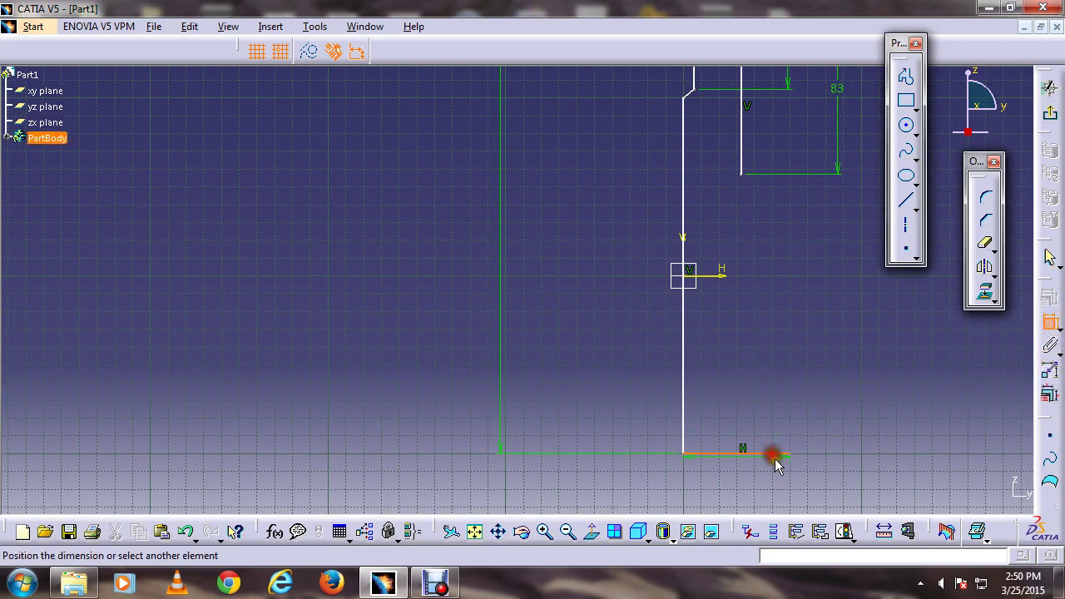
pyautogui.click(800, 480)
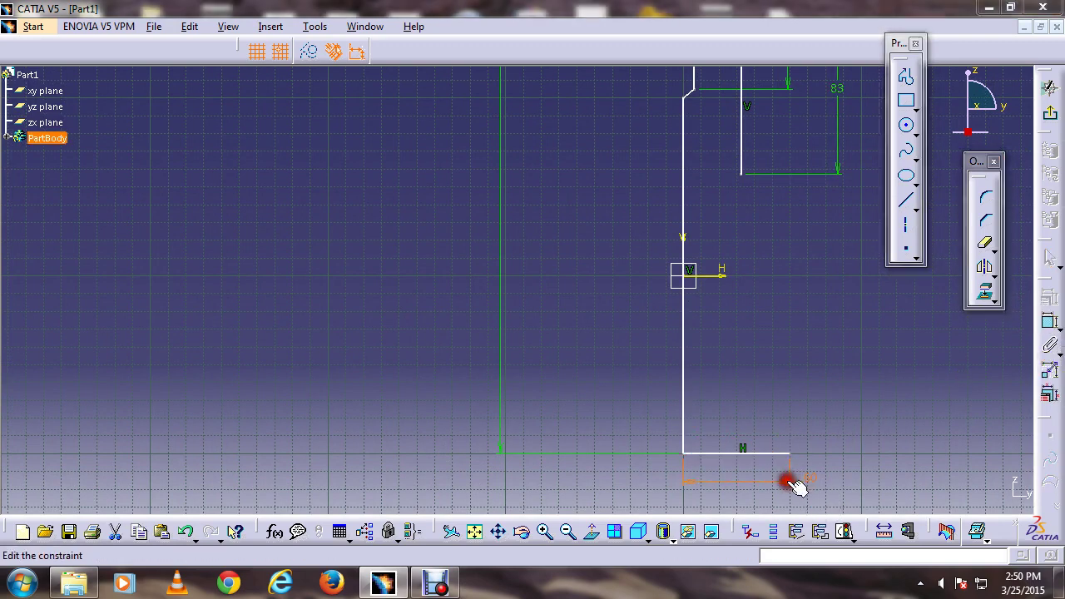
pyautogui.doubleClick(792, 483)
pyautogui.write('19mm')
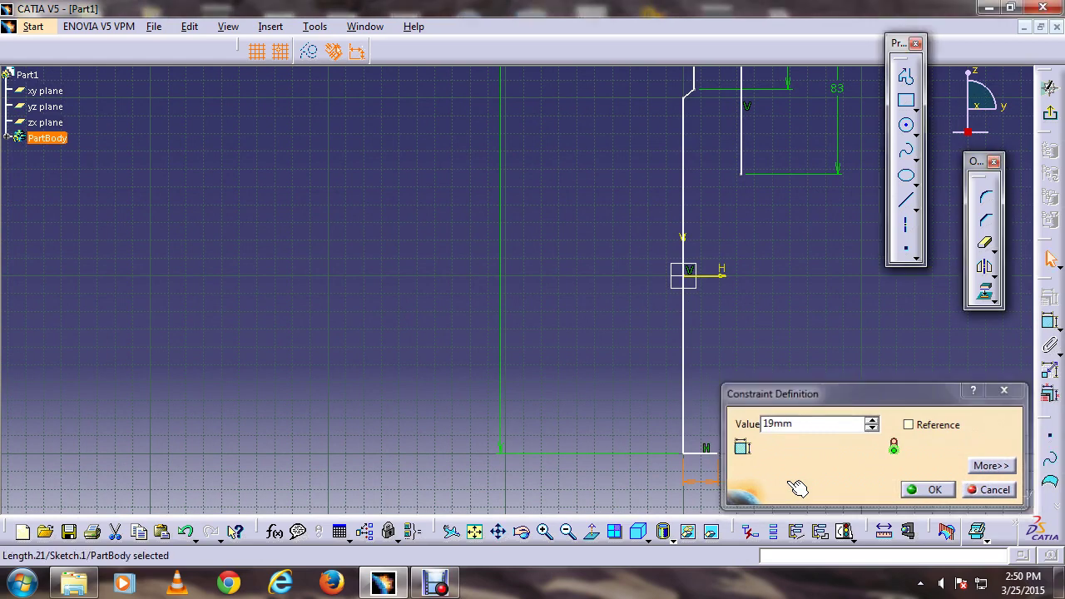
pyautogui.press('Return')
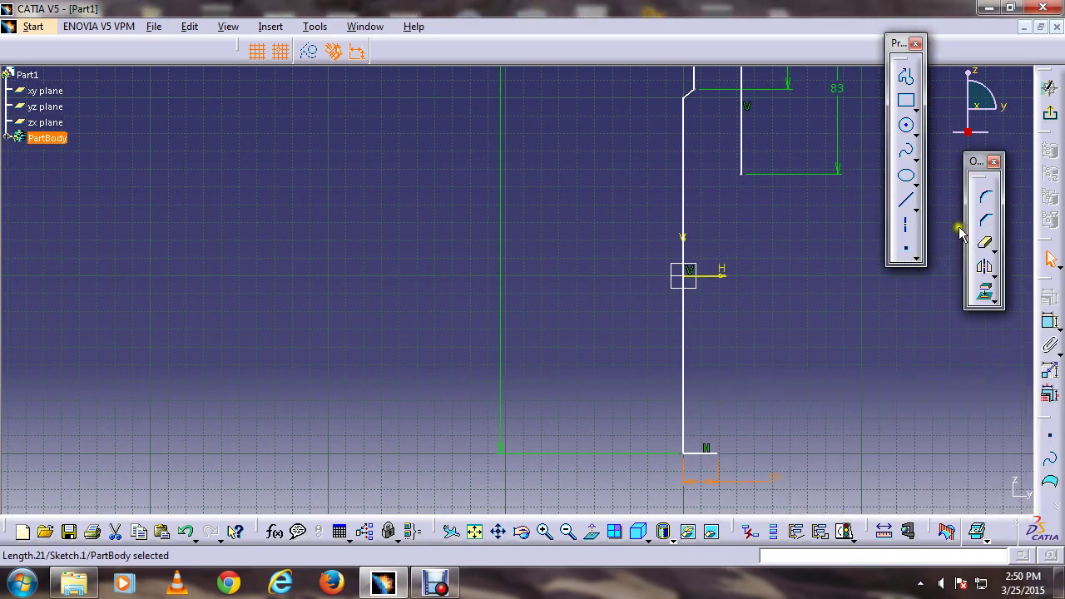
# - Sketch a vertical line from the bottom line's outer end up level with the outer wall's lower end, and close the profile with a horizontal line
pyautogui.click(905, 200)
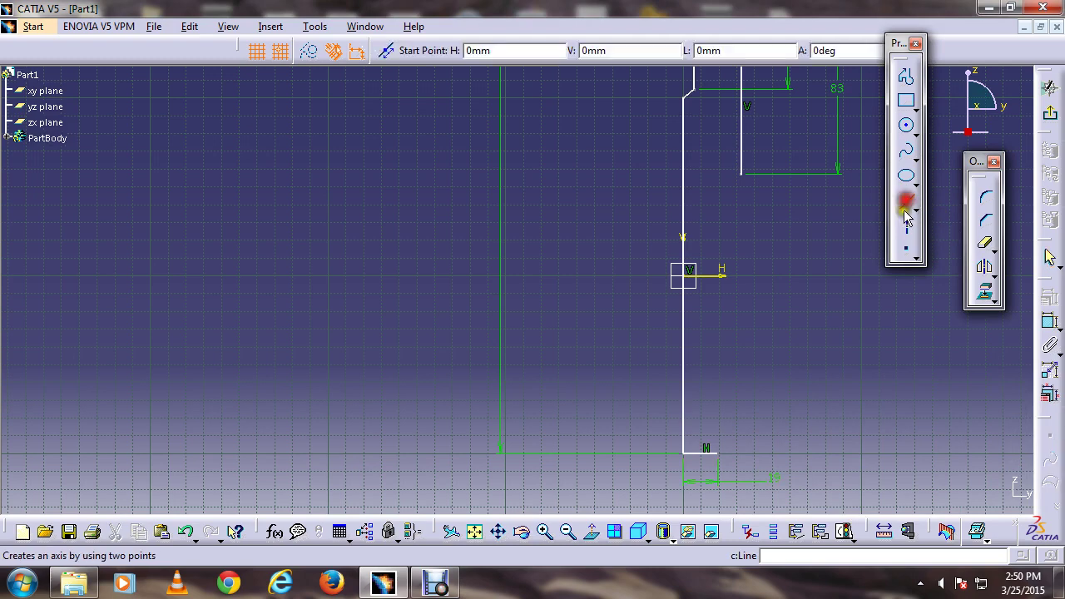
pyautogui.click(718, 453)
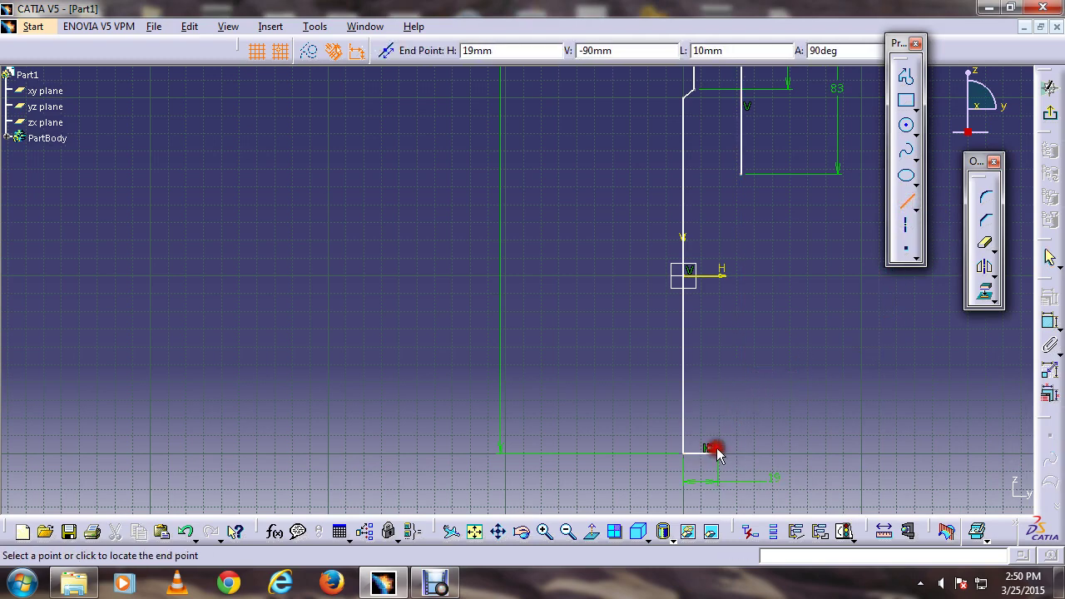
pyautogui.click(723, 176)
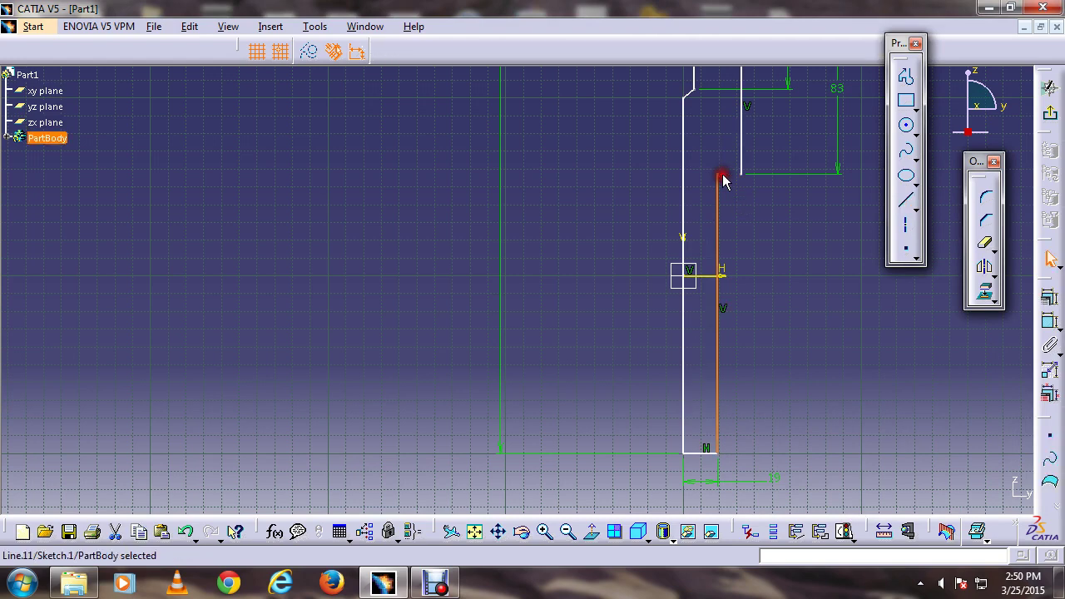
pyautogui.click(907, 203)
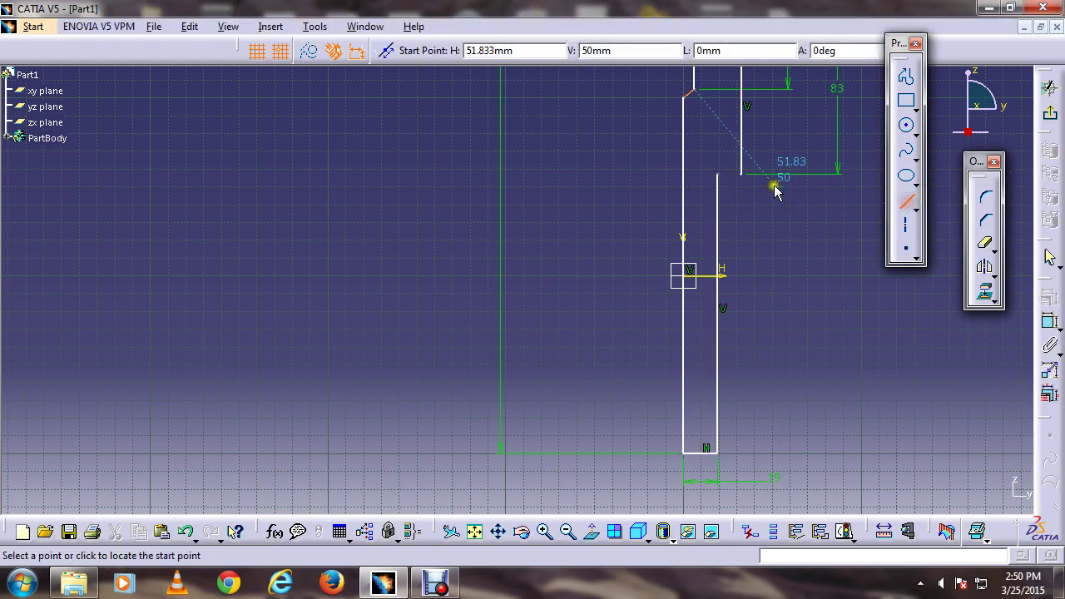
pyautogui.click(719, 174)
pyautogui.press('Escape')
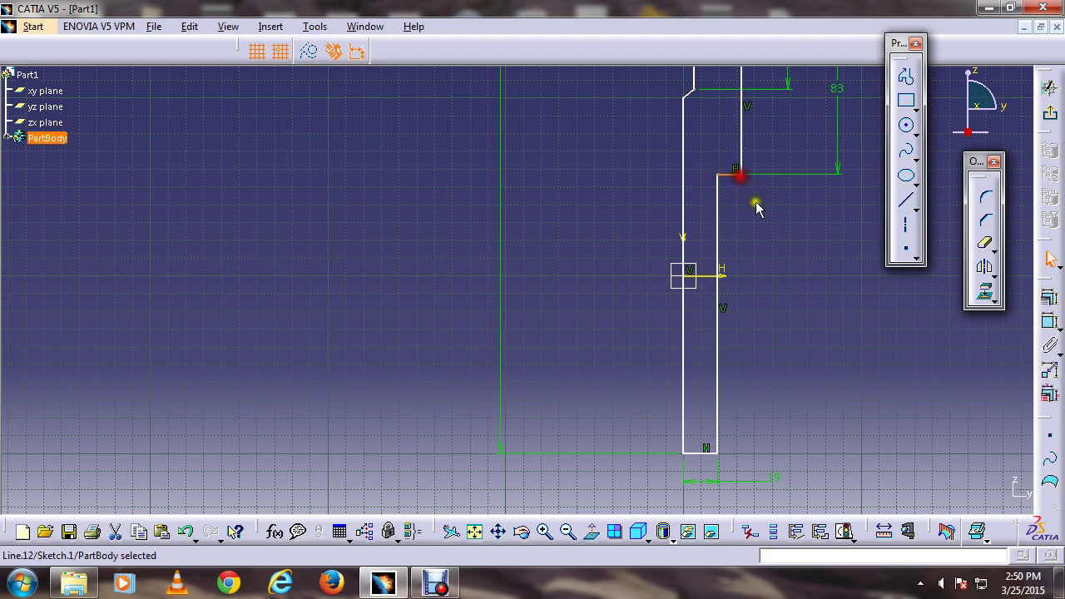
pyautogui.middleClick(758, 216)
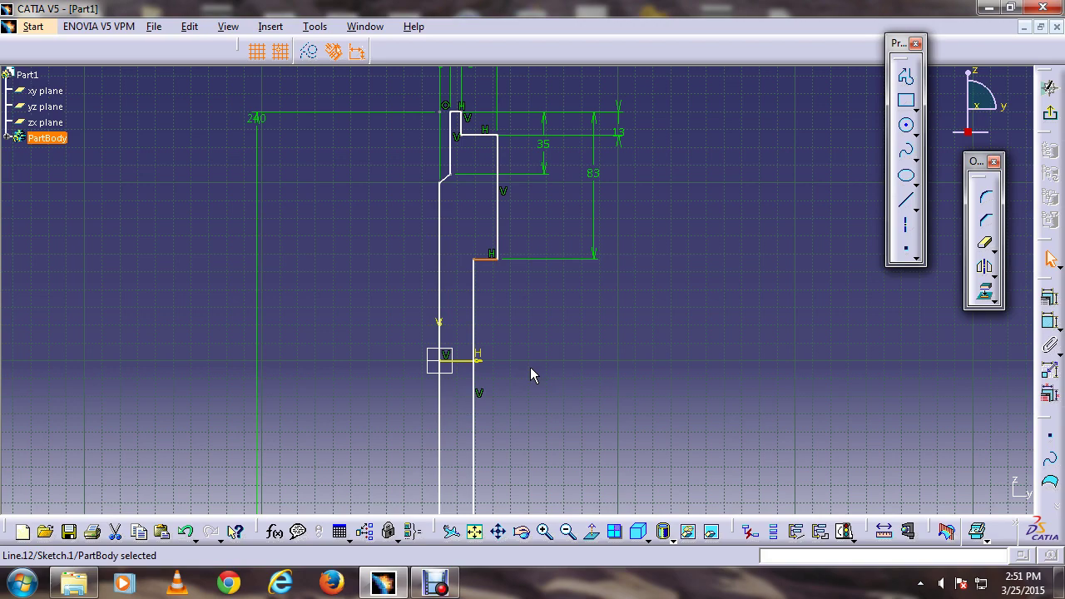
pyautogui.moveTo(508, 346)
pyautogui.mouseDown(button='middle')
pyautogui.moveTo(577, 325)
pyautogui.moveTo(667, 240)
pyautogui.moveTo(647, 309)
pyautogui.moveTo(642, 255)
pyautogui.moveTo(644, 345)
pyautogui.mouseUp(button='middle')
pyautogui.click(984, 219)
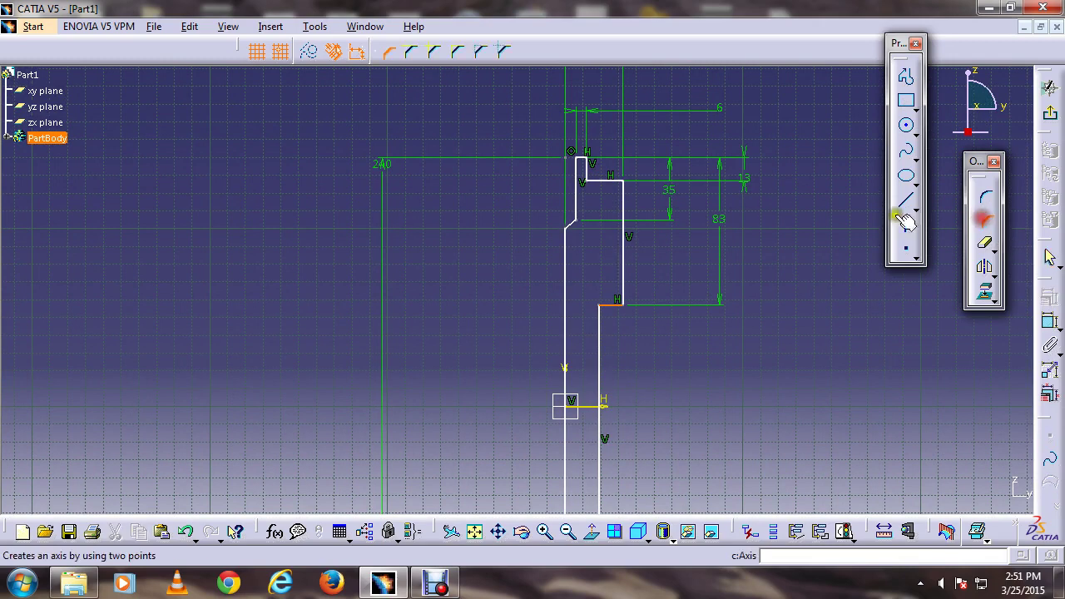
pyautogui.click(624, 193)
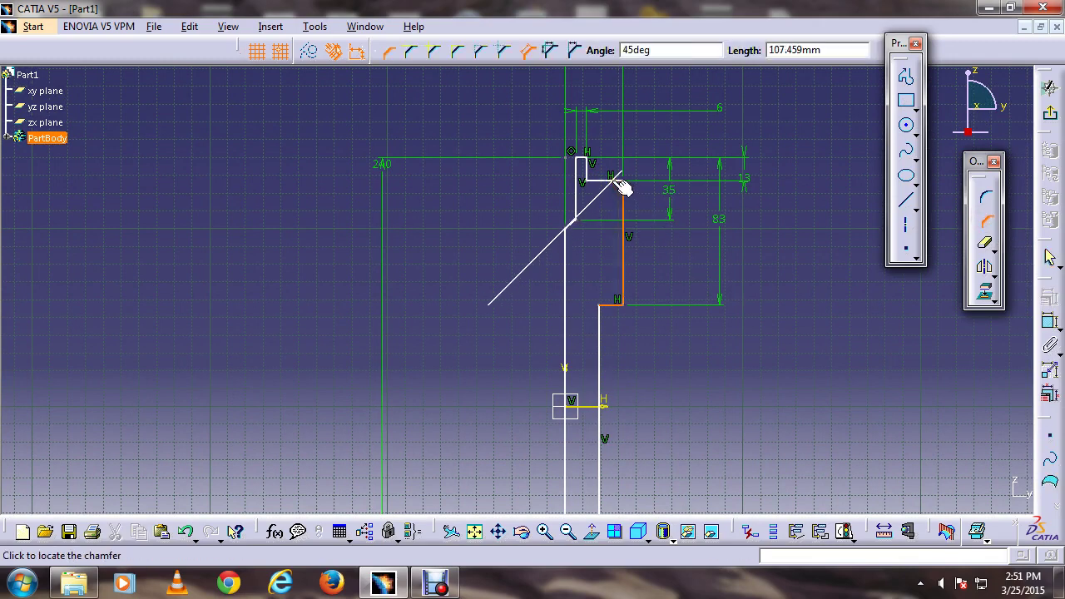
pyautogui.click(625, 190)
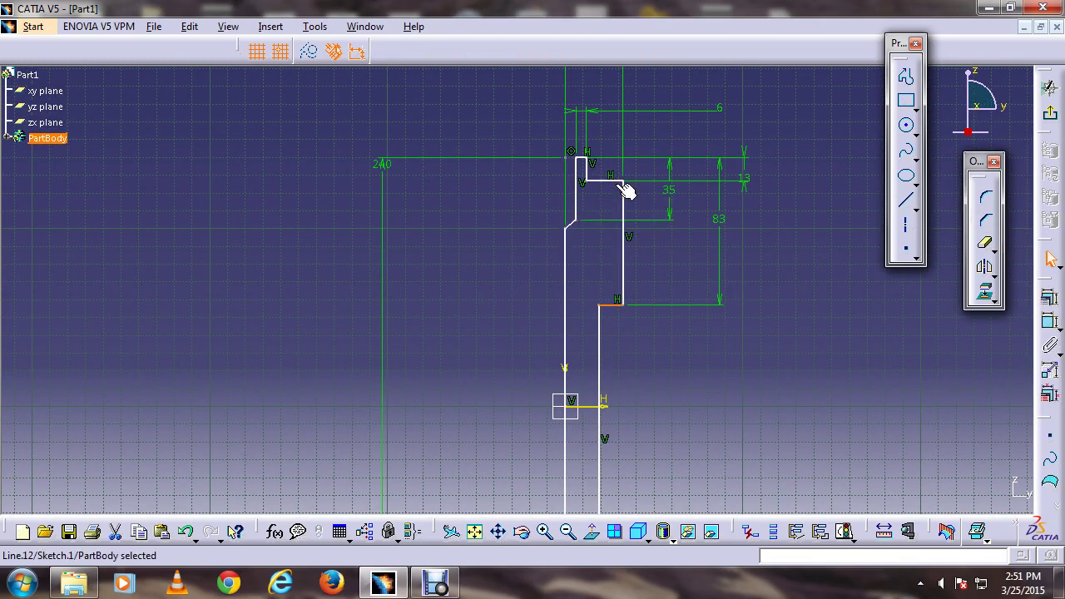
# - Chamfer the flange's upper outer corner 10 mm at 45 degrees, converting the line's length into a distance, and delete the duplicate vertical dimension this adds
pyautogui.click(623, 208)
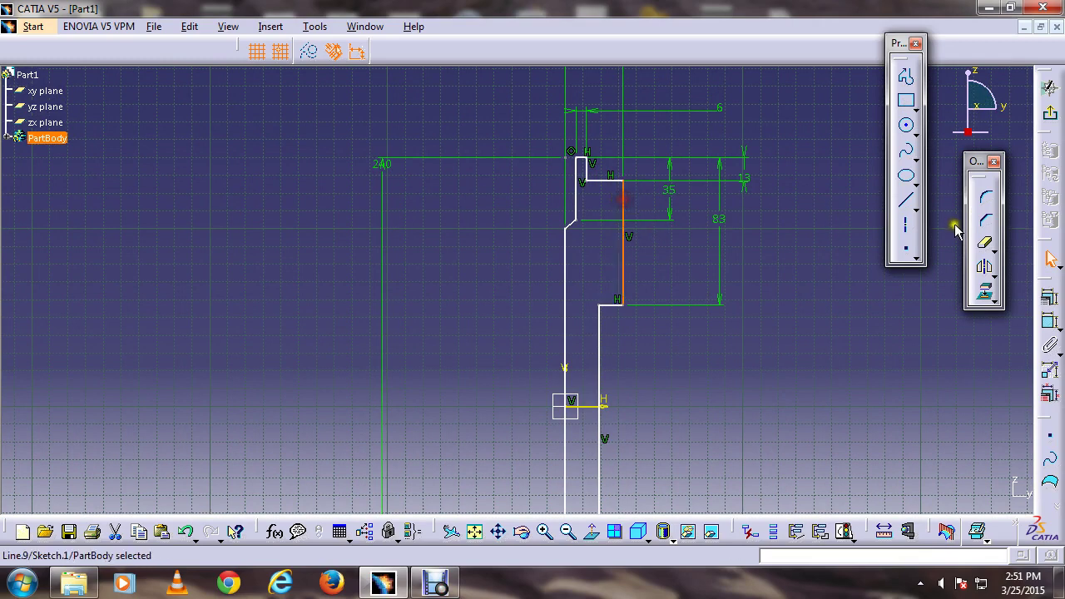
pyautogui.click(984, 220)
pyautogui.click(613, 182)
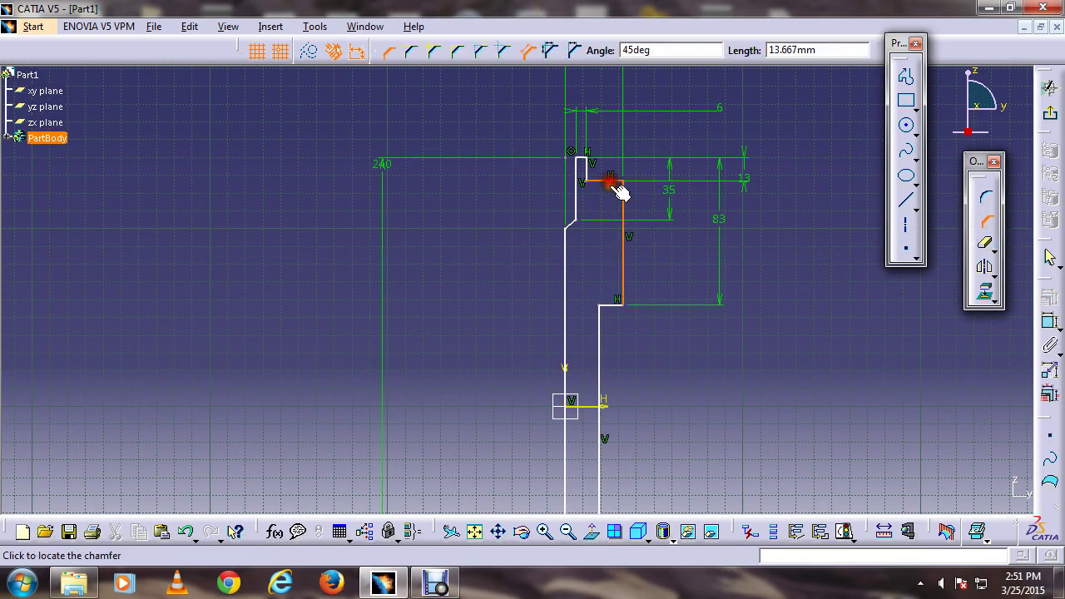
pyautogui.press('Tab')
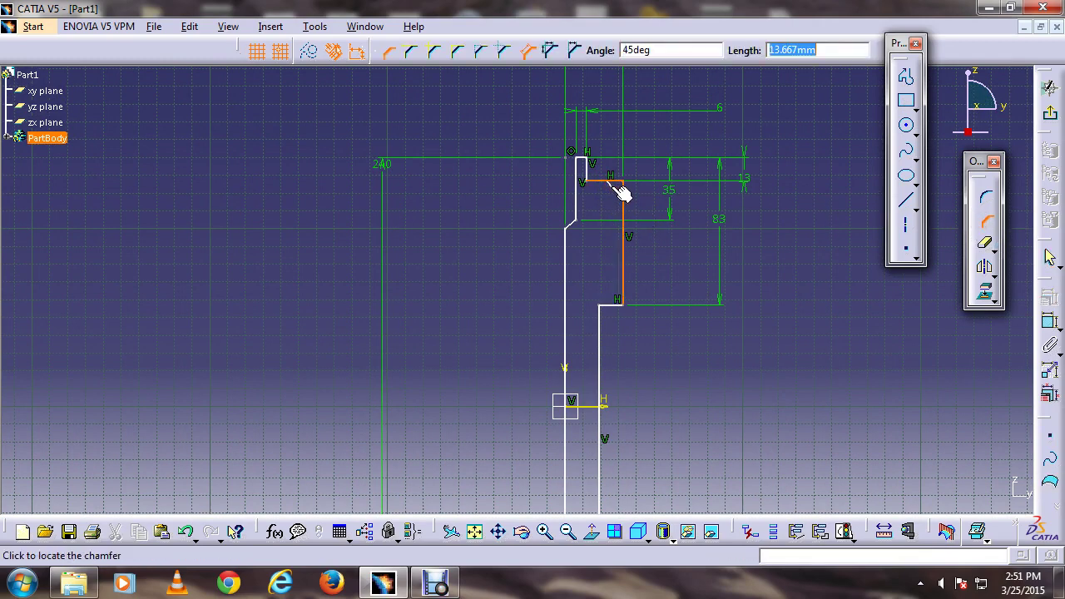
pyautogui.write('10')
pyautogui.press('Return')
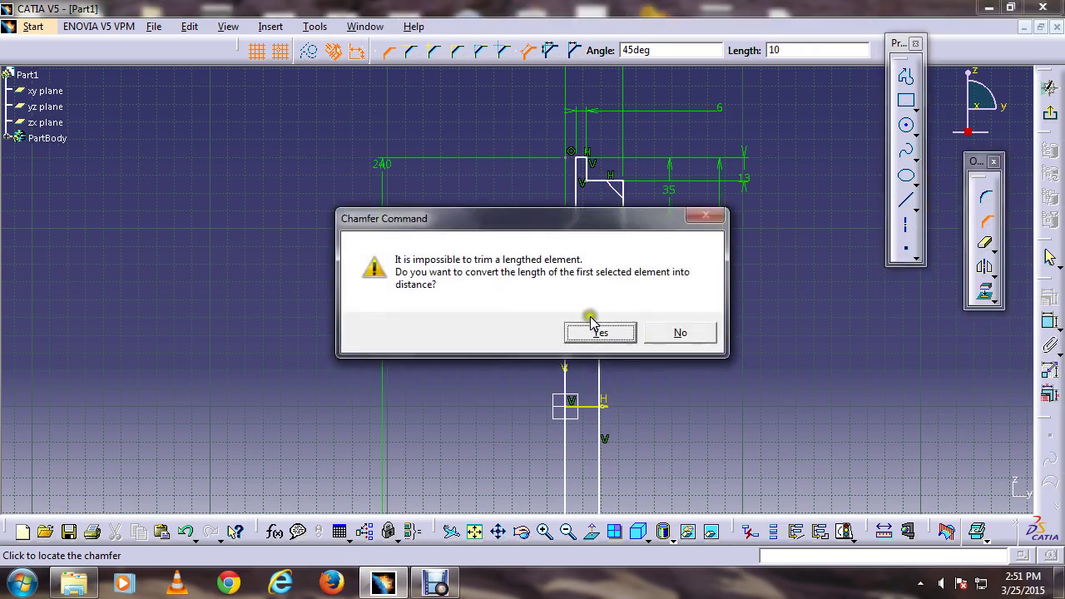
pyautogui.click(596, 329)
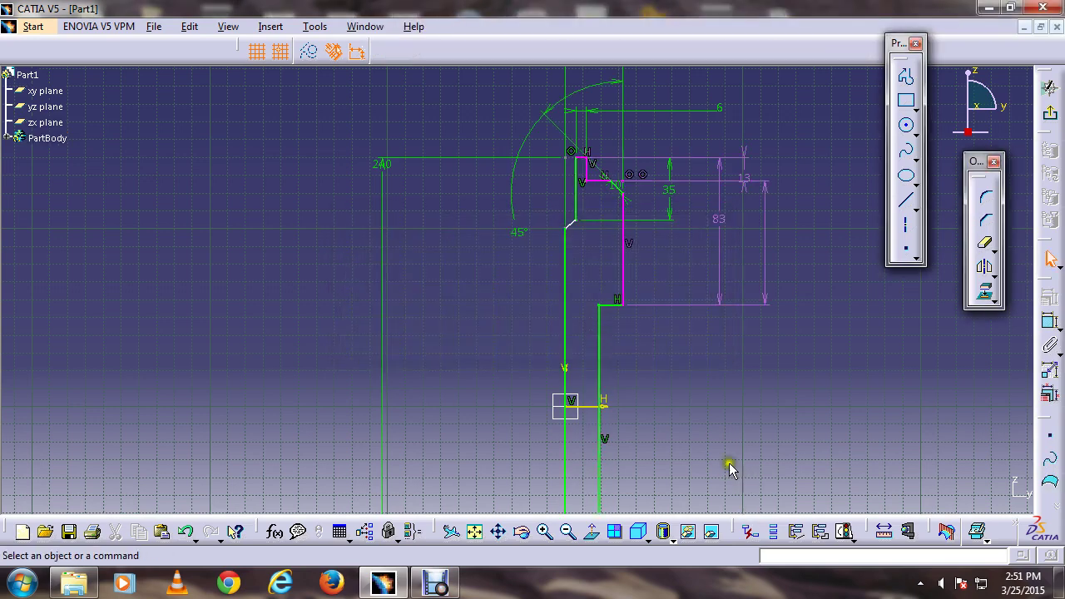
pyautogui.click(764, 185)
pyautogui.press('Delete')
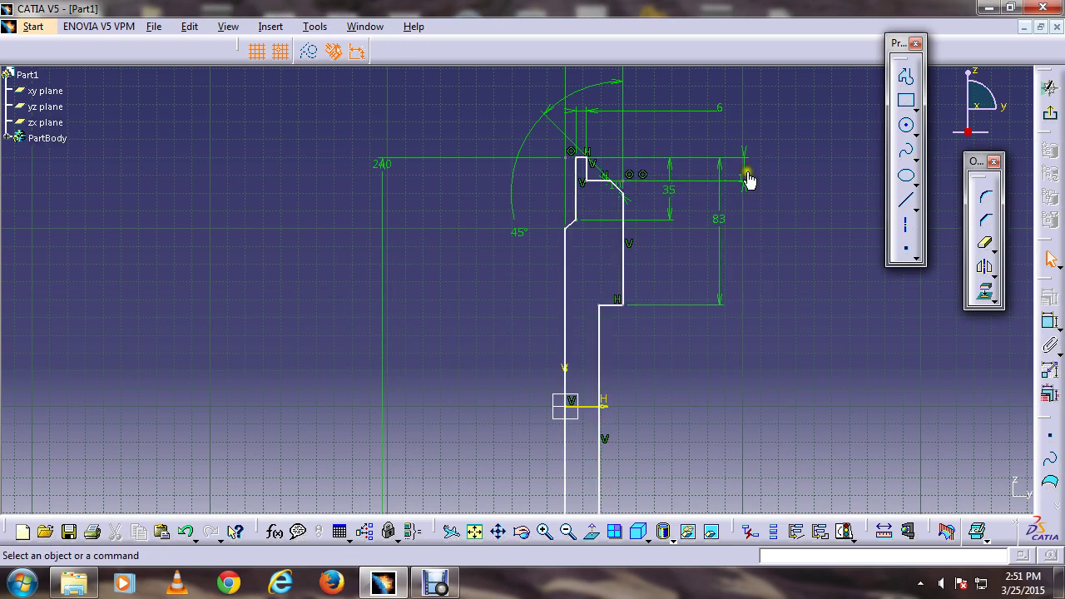
# - Exit the sketch and revolve the profile 360 degrees into a shaft about its long vertical inner edge
pyautogui.click(1050, 113)
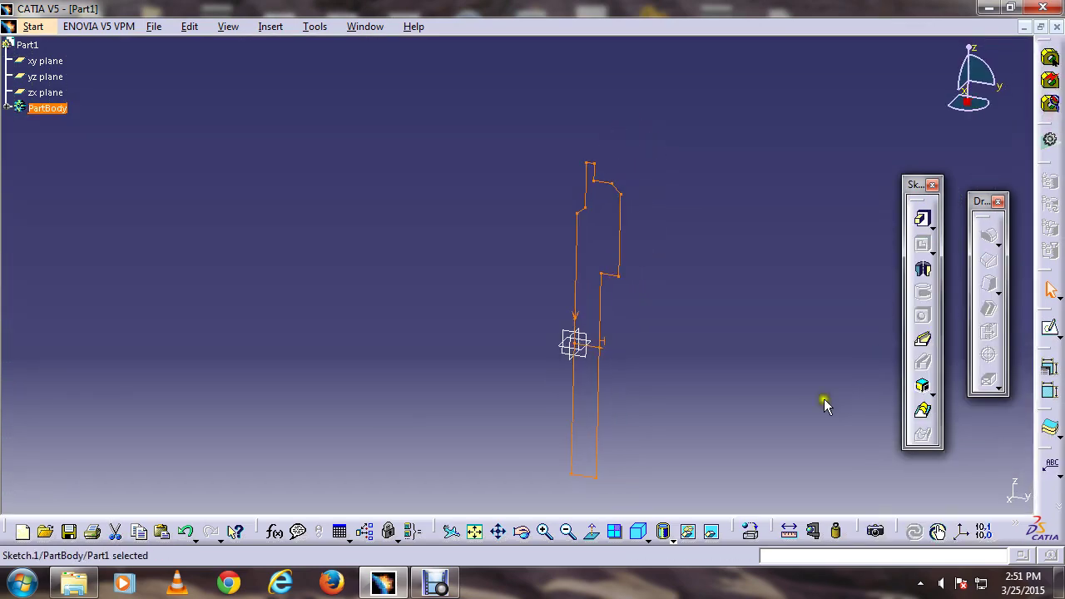
pyautogui.click(922, 268)
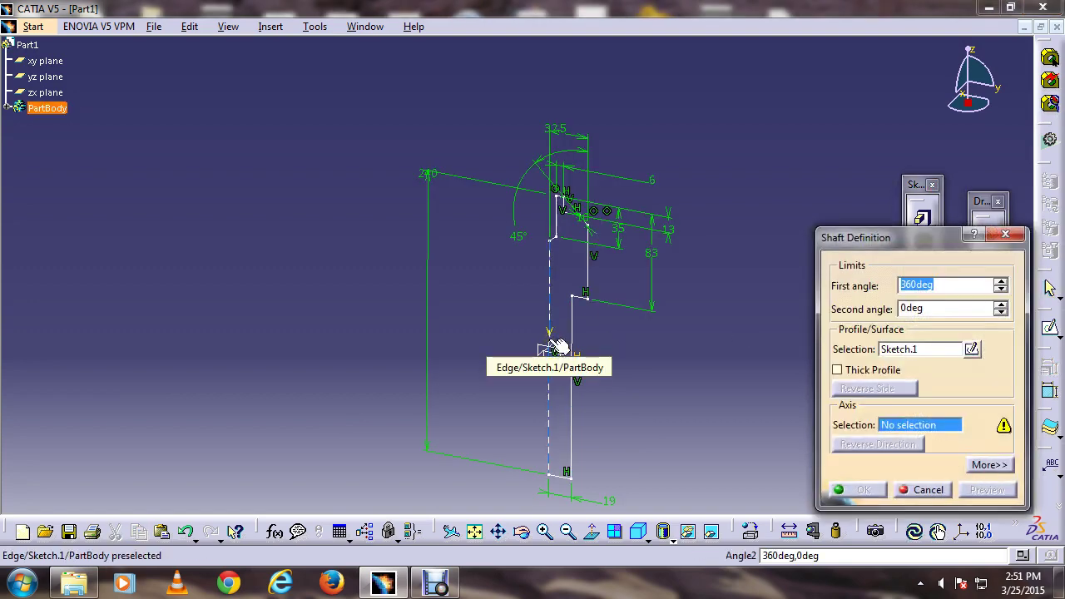
pyautogui.click(554, 348)
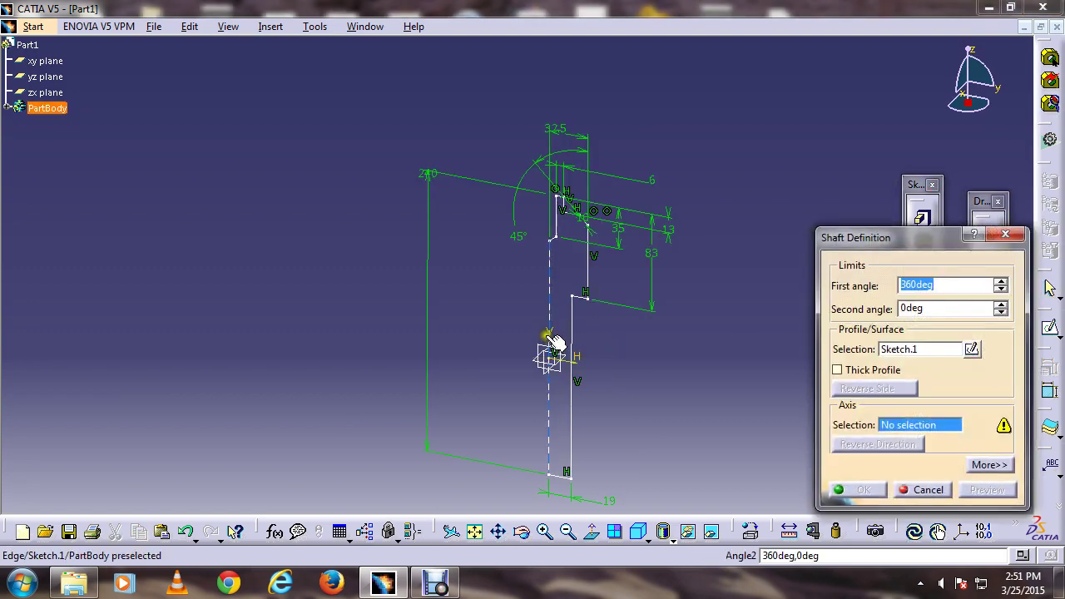
pyautogui.click(841, 490)
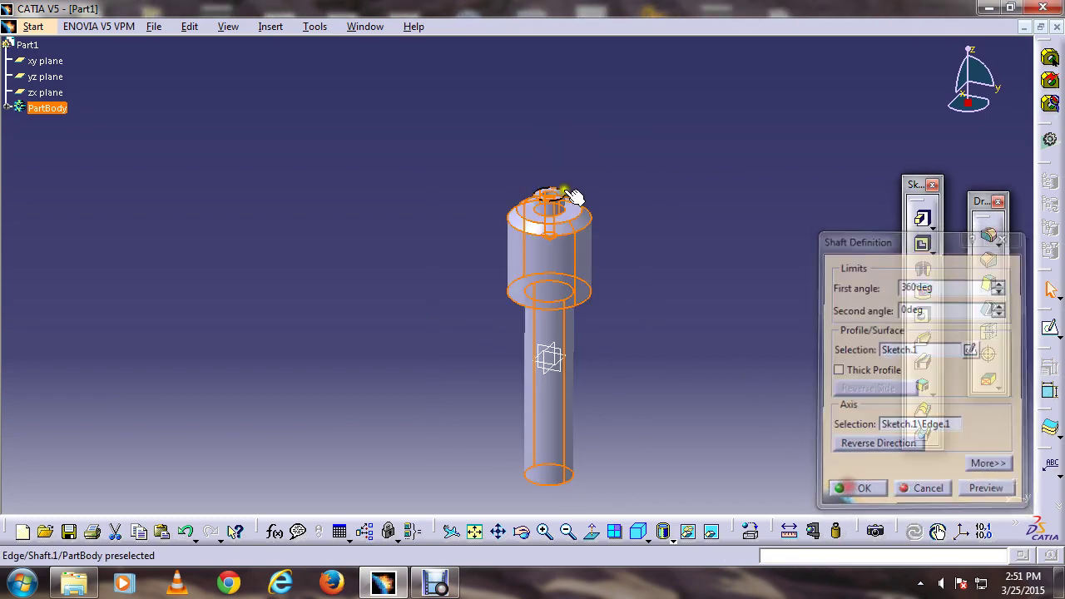
# - Chamfer the lower outer edge of the shaft's wide cylindrical section with length 10 mm and angle 45 degrees
pyautogui.moveTo(632, 306); pyautogui.dragTo(607, 245, button='middle')
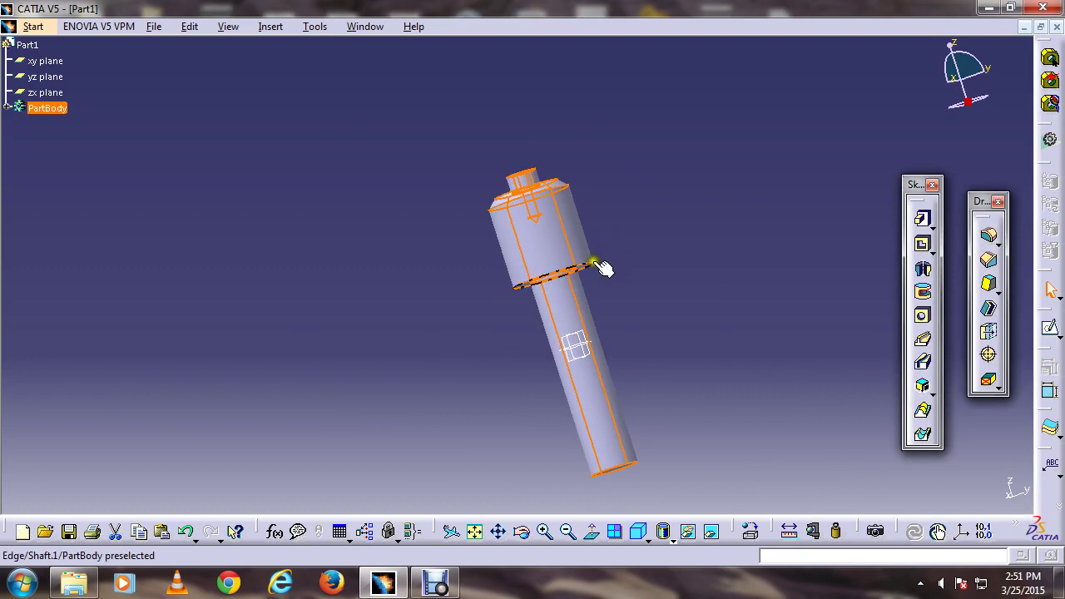
pyautogui.click(604, 268)
pyautogui.click(991, 262)
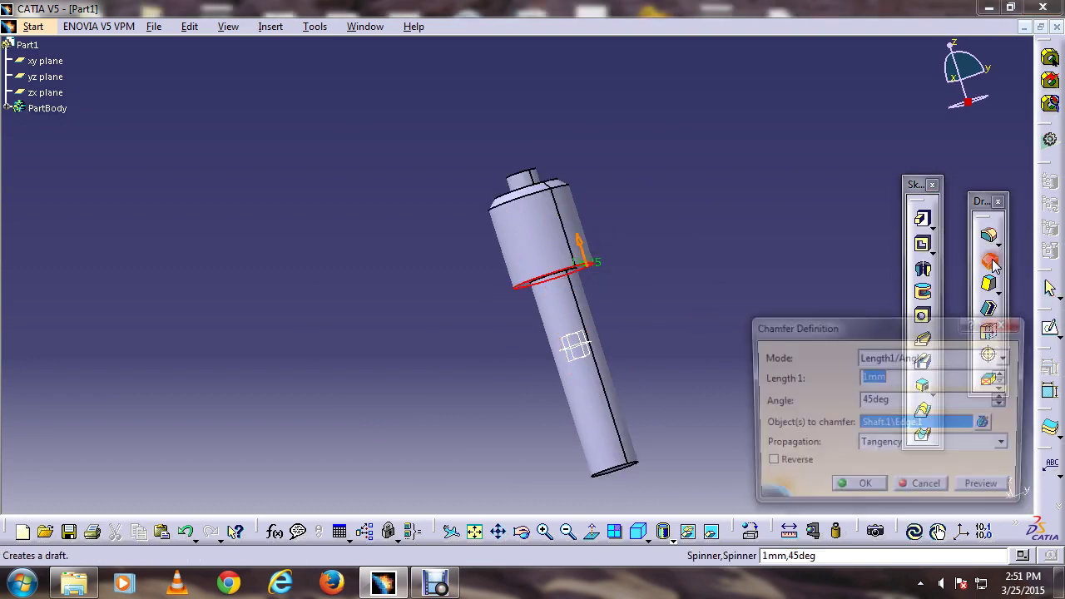
pyautogui.write('1')
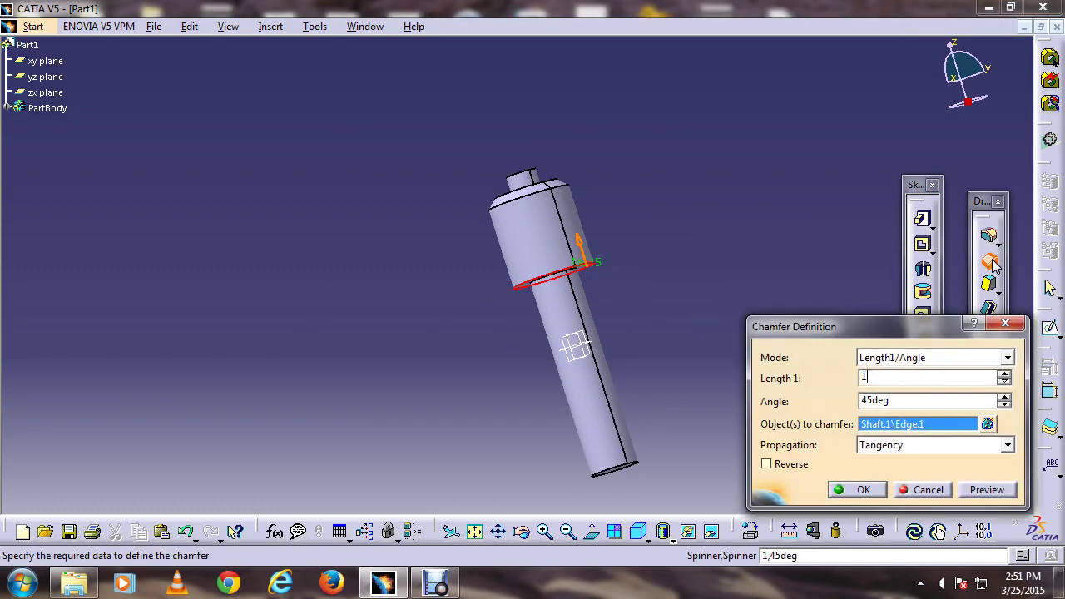
pyautogui.write('0')
pyautogui.press('Return')
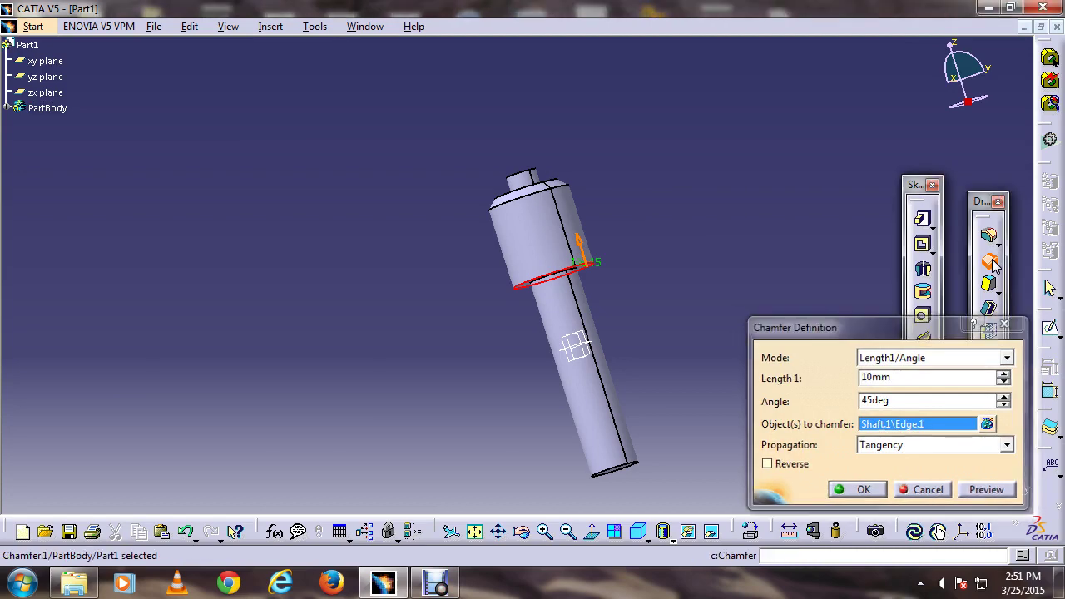
pyautogui.click(679, 298)
pyautogui.moveTo(483, 326); pyautogui.dragTo(455, 186, button='middle')
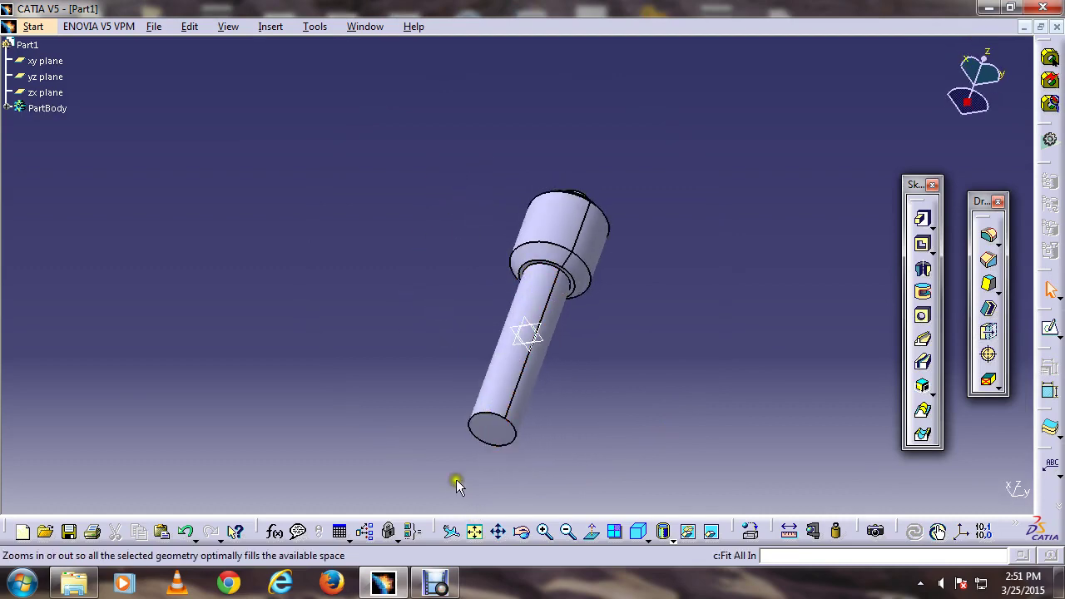
# - Add a right-handed external thread to the narrow cylinder from its free end face, 38 mm diameter, depth 240-83-3 mm, pitch 1 mm
pyautogui.moveTo(457, 483); pyautogui.dragTo(416, 370, button='middle')
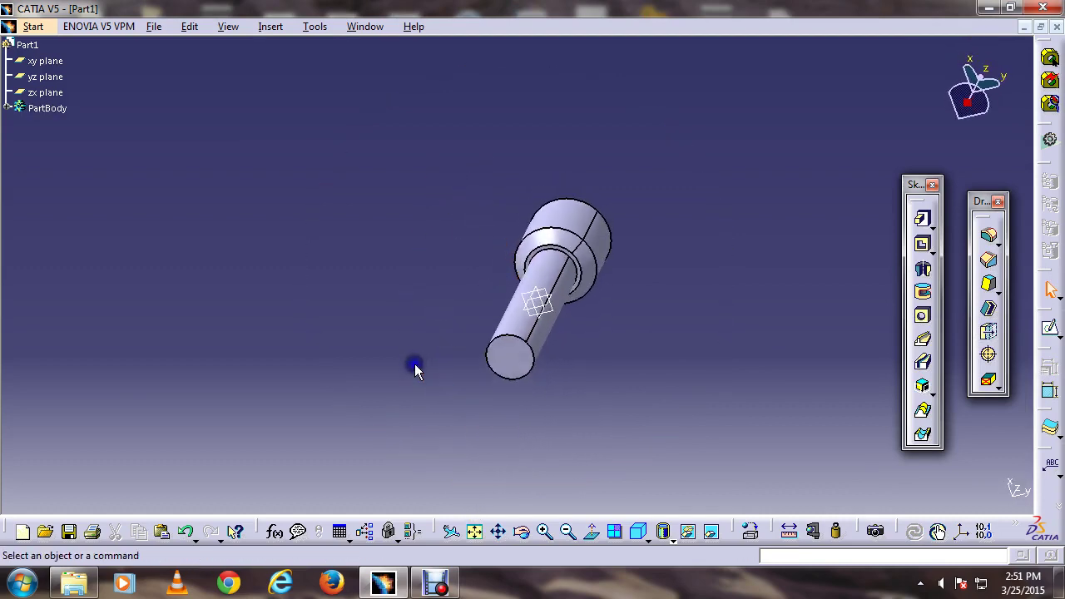
pyautogui.click(988, 354)
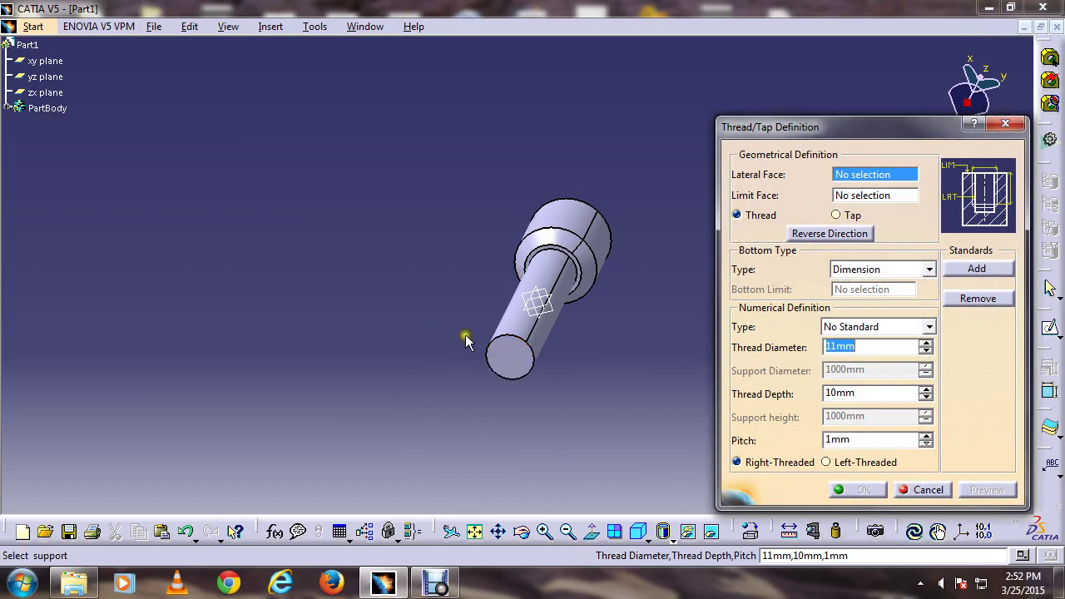
pyautogui.click(553, 343)
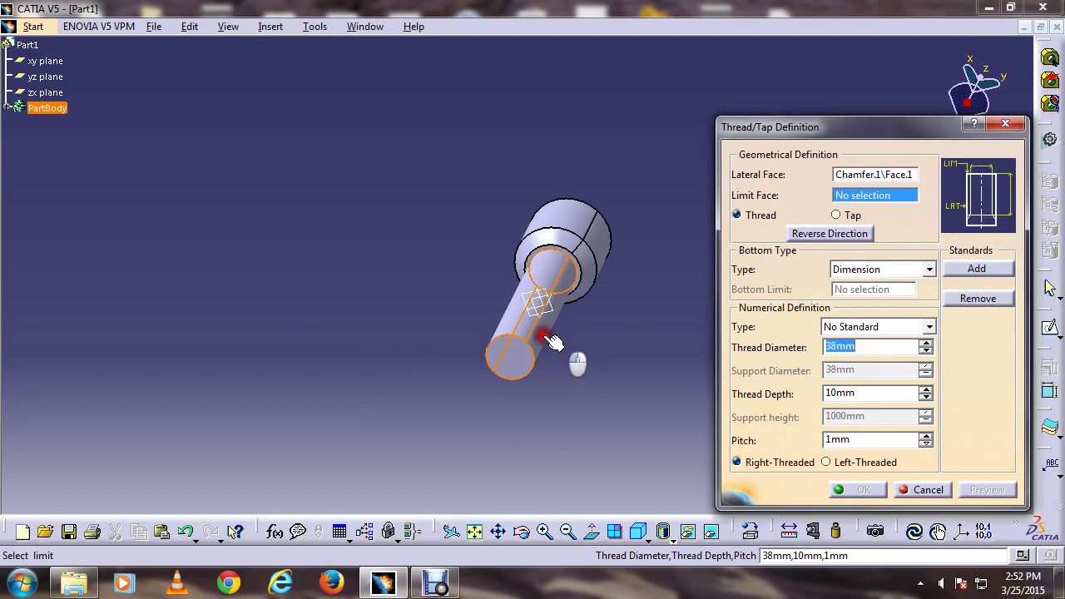
pyautogui.click(514, 358)
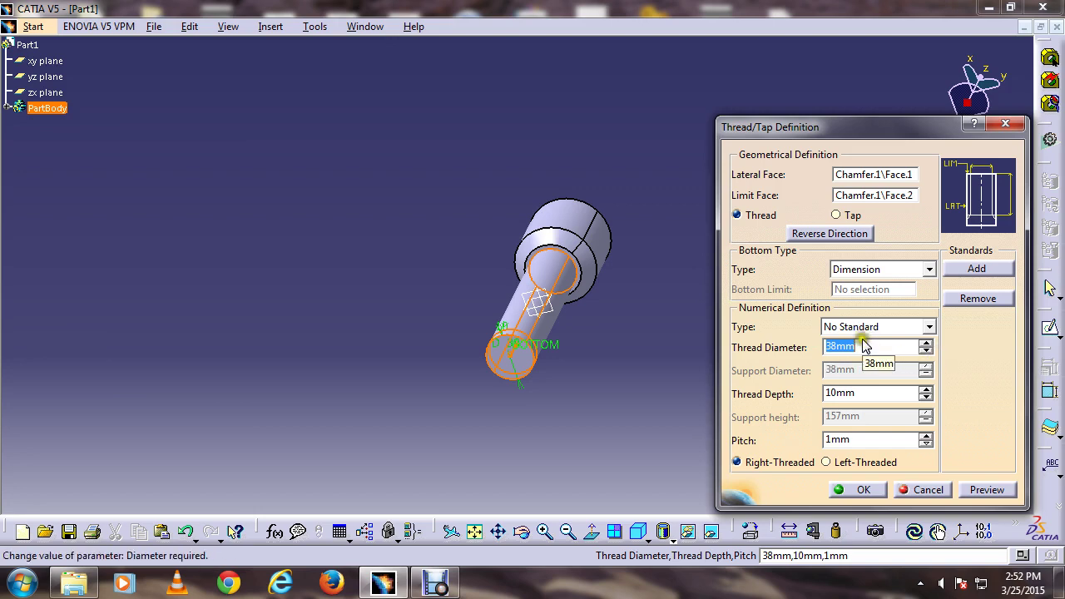
pyautogui.click(857, 394)
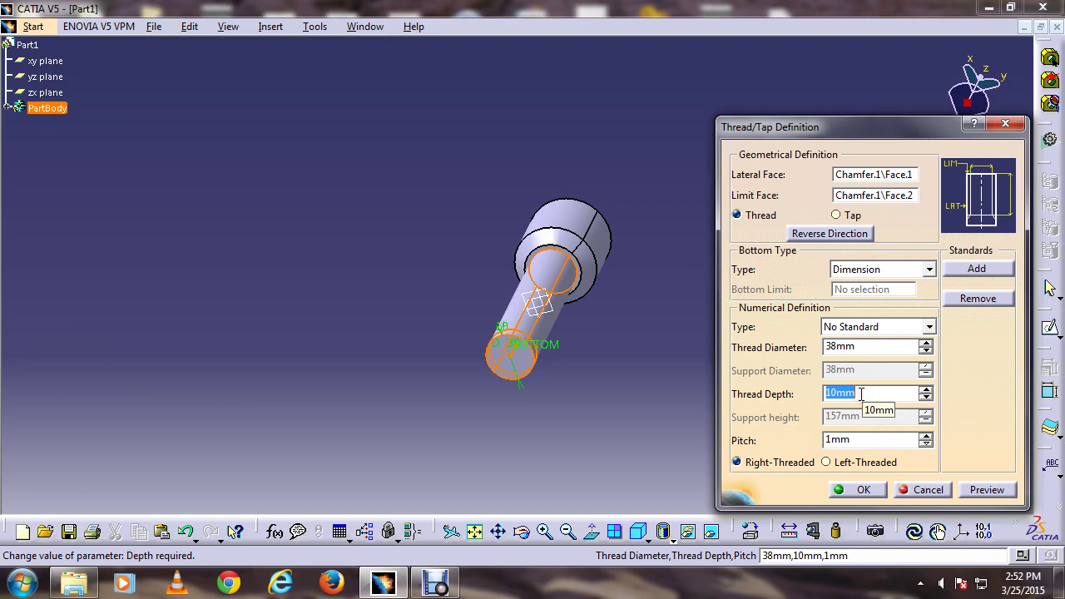
pyautogui.write('240-83-')
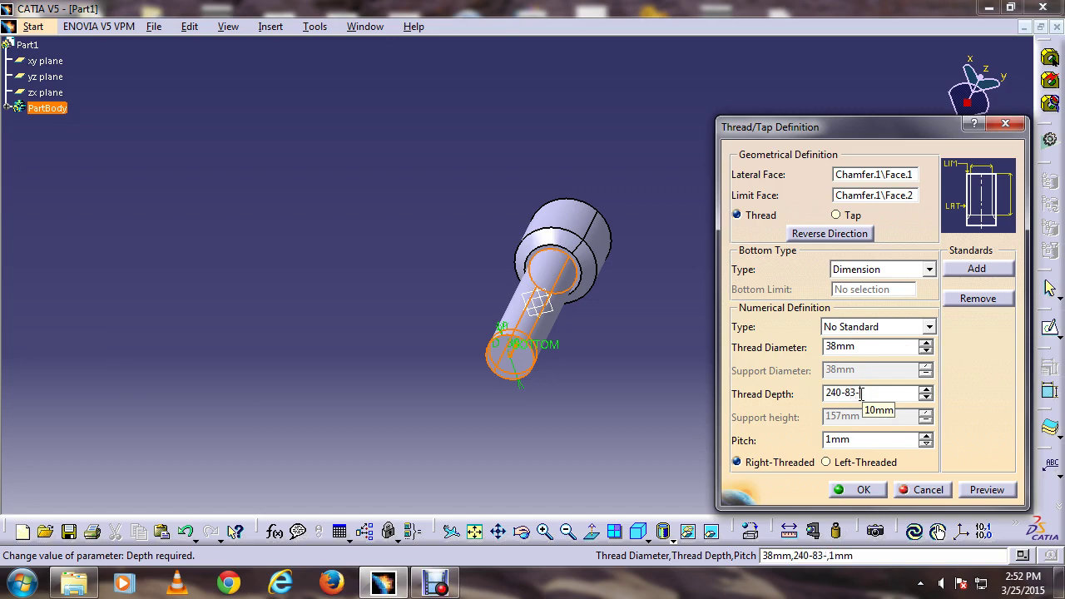
pyautogui.write('3')
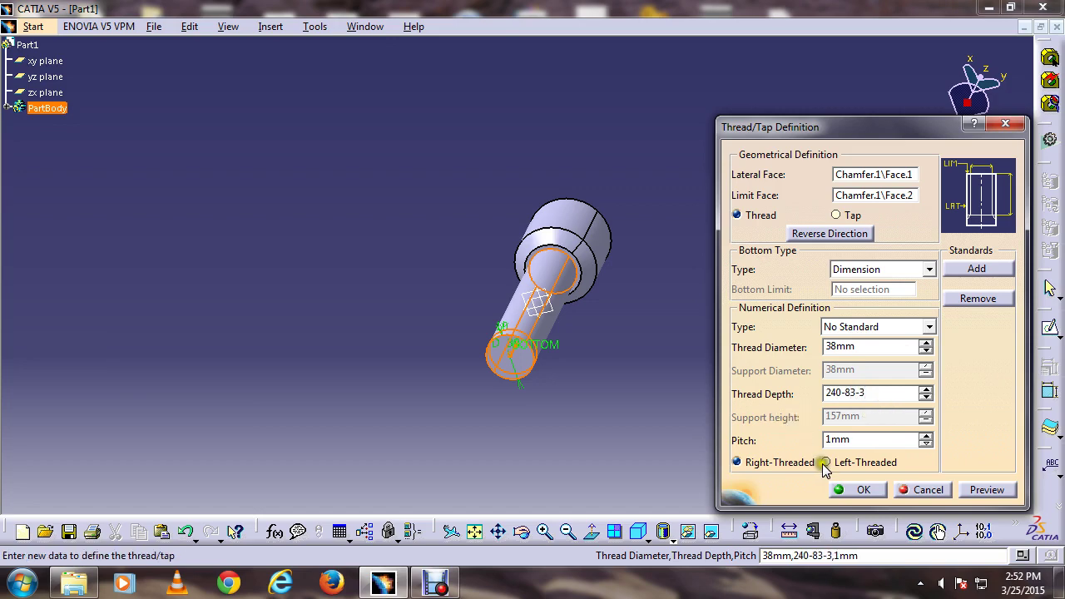
pyautogui.click(857, 489)
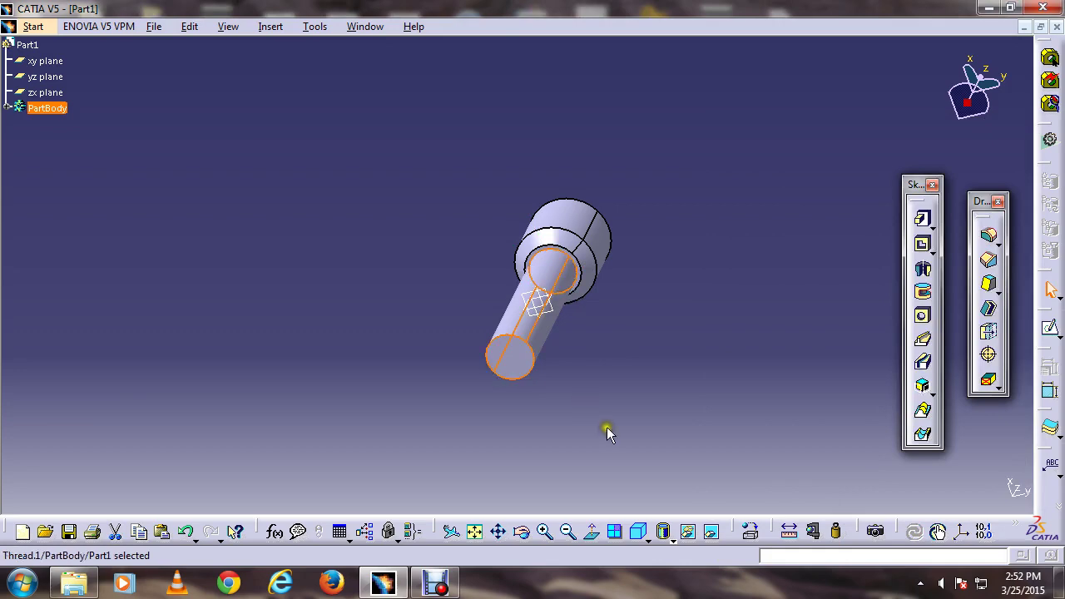
# - Examine the threaded cylinder where it meets the wide section and the thread's diameter, depth and pitch entries under PartBody
pyautogui.moveTo(607, 427); pyautogui.dragTo(417, 362, button='middle')
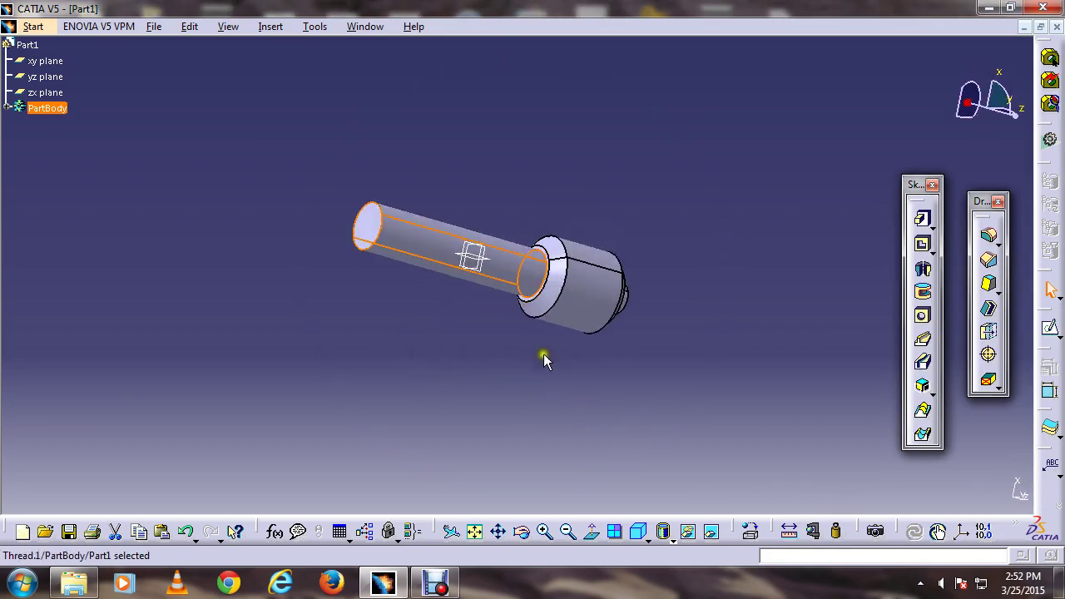
pyautogui.moveTo(544, 357); pyautogui.dragTo(507, 197, button='middle')
pyautogui.moveTo(416, 369); pyautogui.dragTo(542, 359, button='middle')
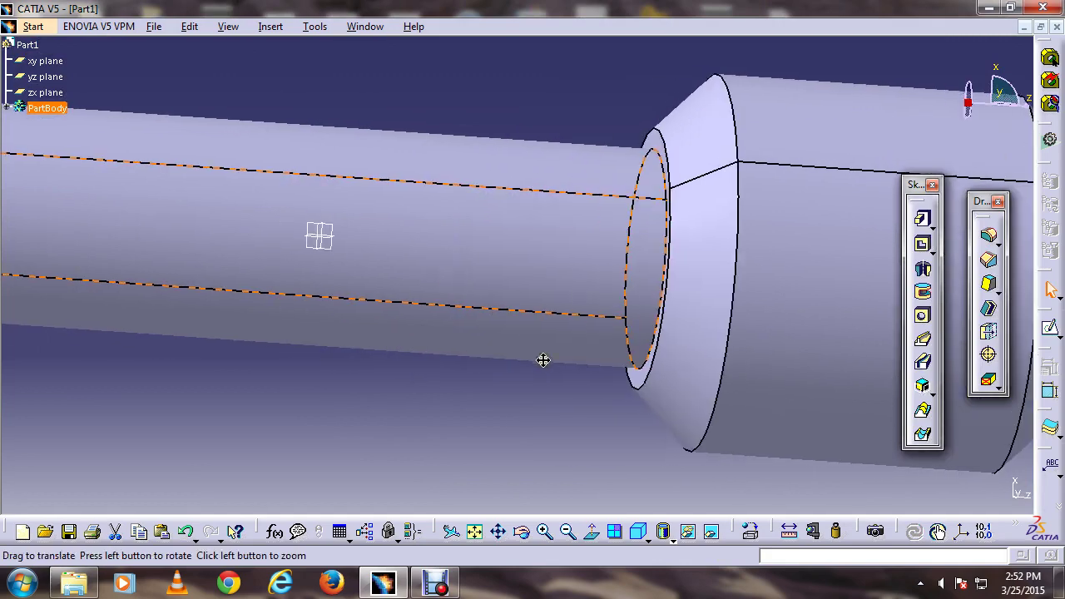
pyautogui.click(12, 111)
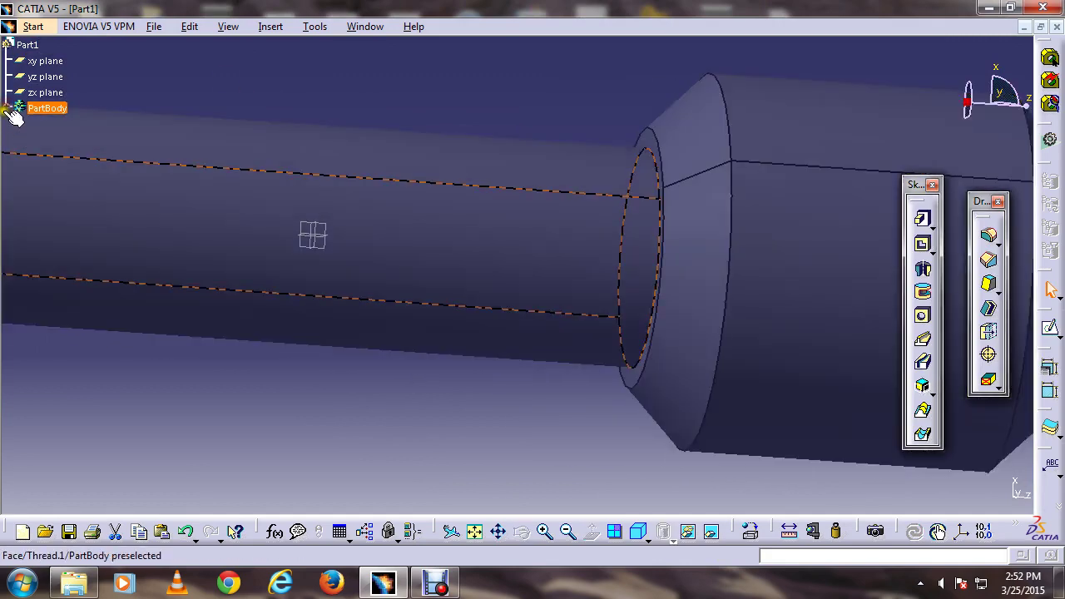
pyautogui.click(8, 108)
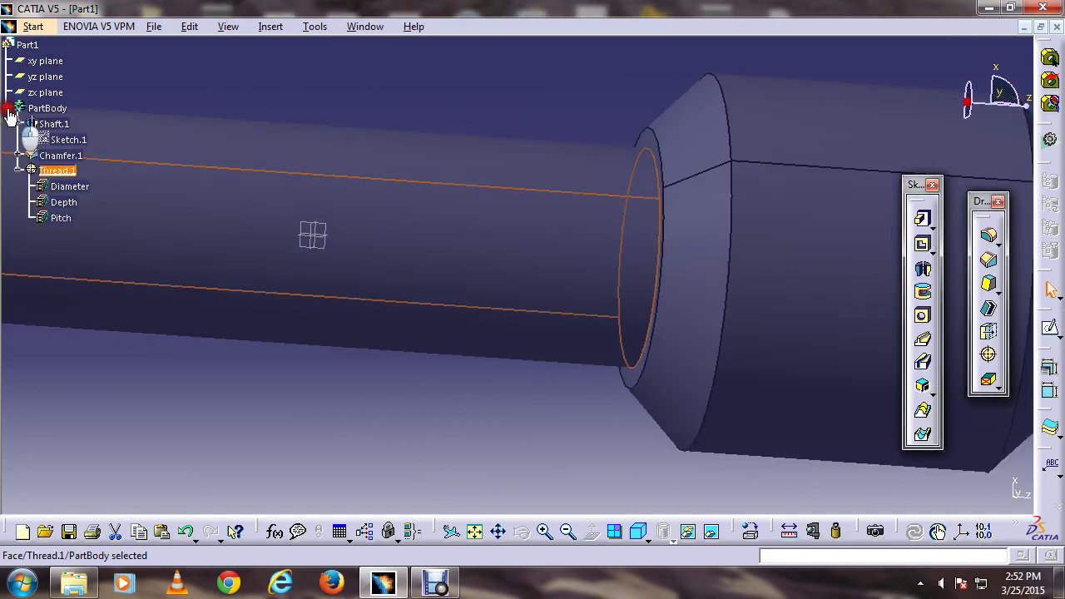
pyautogui.click(60, 202)
pyautogui.click(248, 382)
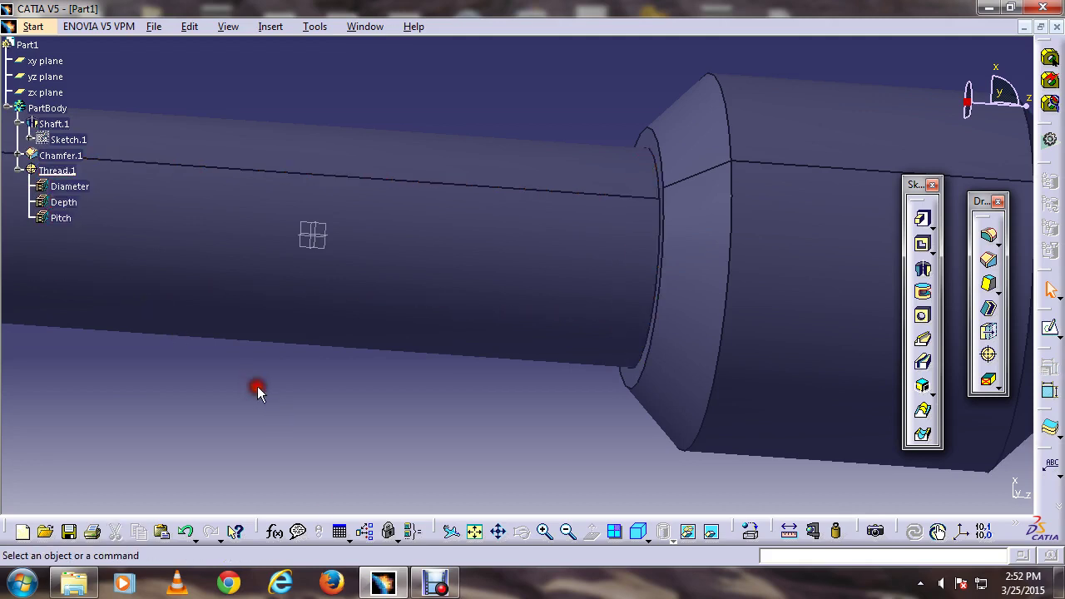
pyautogui.click(475, 532)
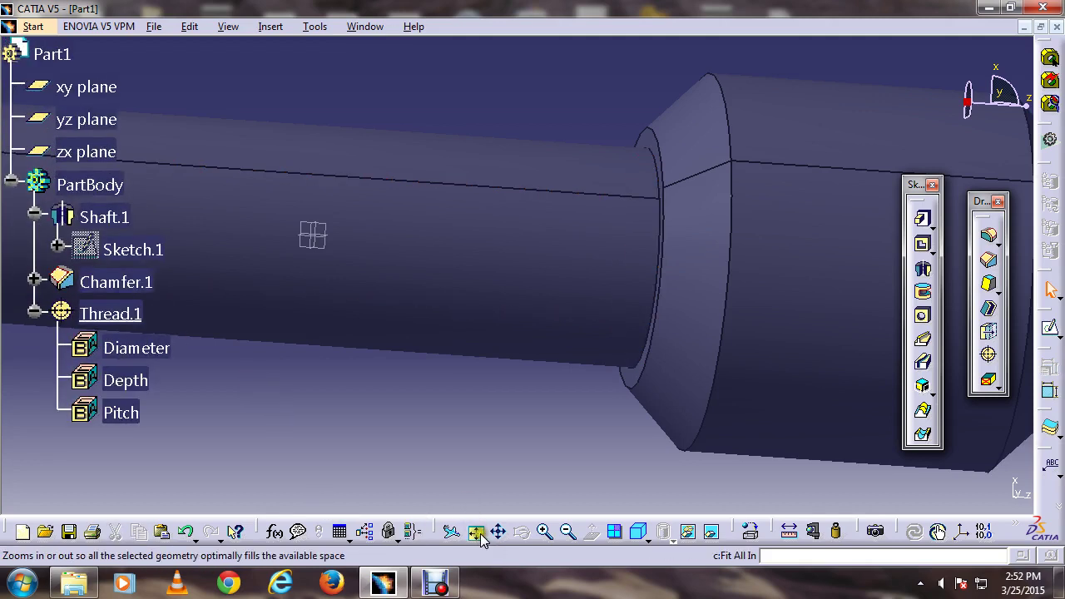
pyautogui.moveTo(456, 449); pyautogui.dragTo(457, 450, button='middle')
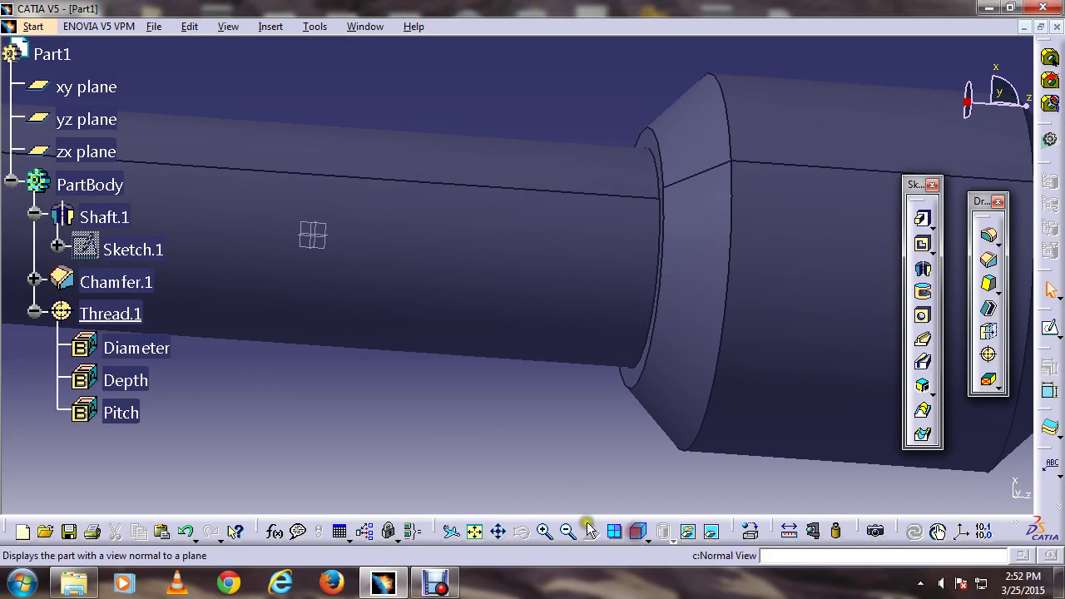
pyautogui.click(33, 313)
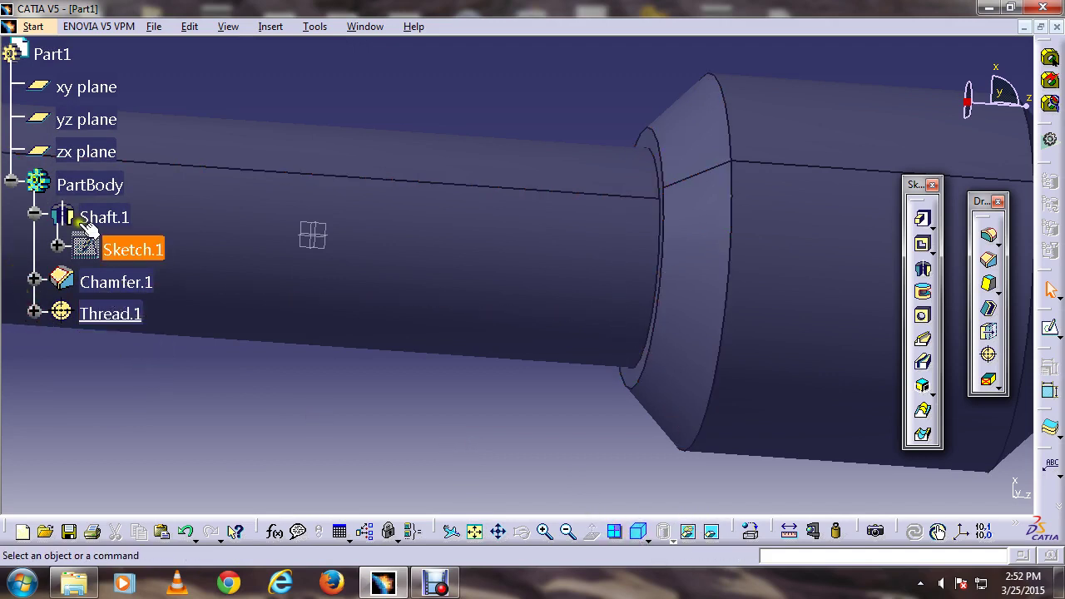
pyautogui.click(10, 181)
# - Undo the last action, and reopen the narrow cylinder's thread definition to preview and accept it
pyautogui.hotkey('ctrl', 'z')
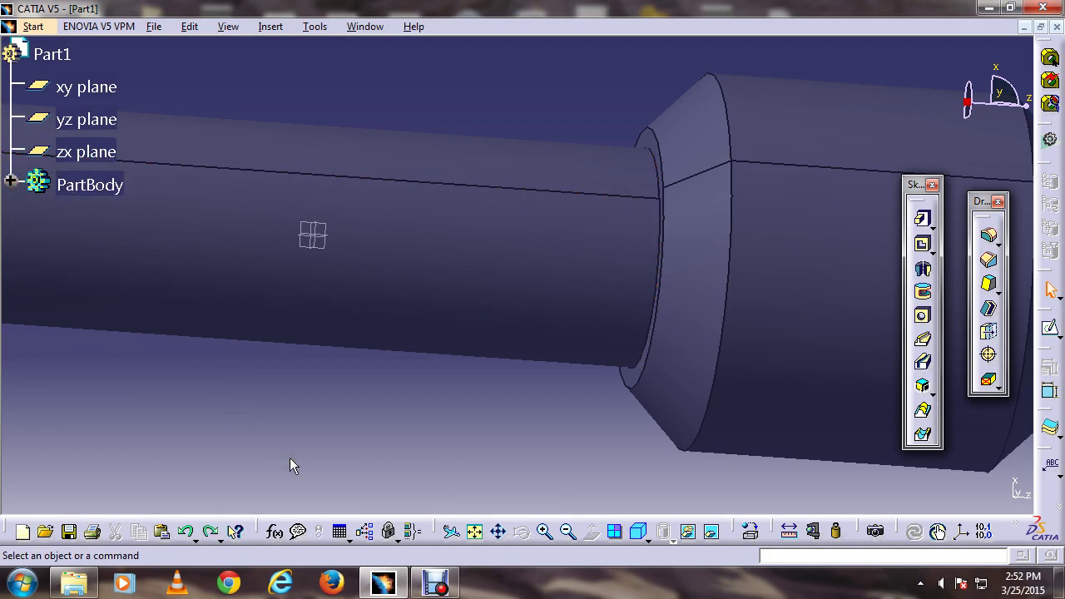
pyautogui.click(333, 409)
pyautogui.click(277, 264)
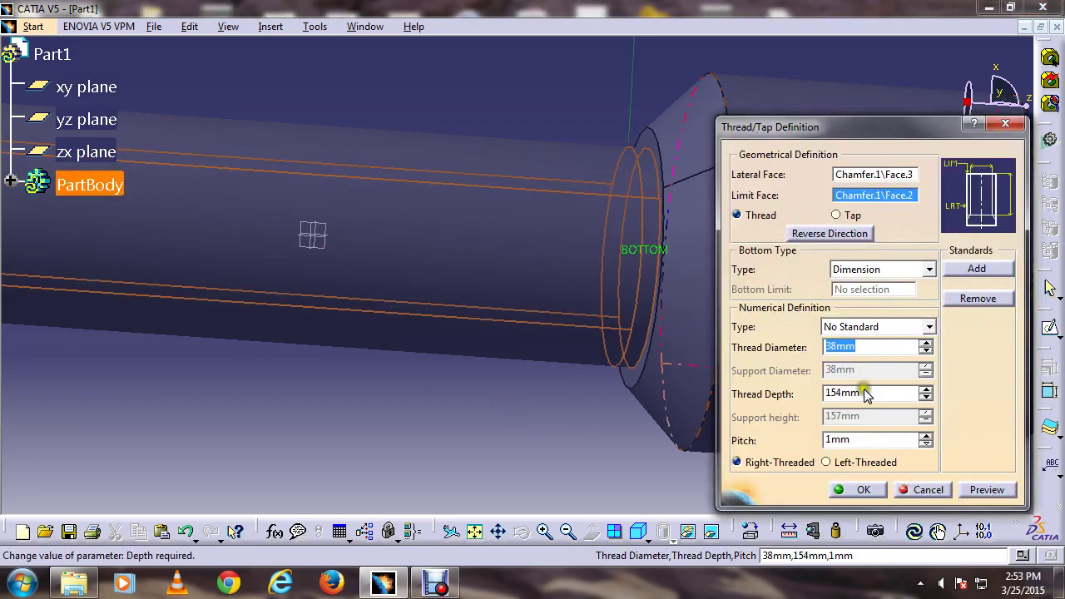
pyautogui.click(986, 489)
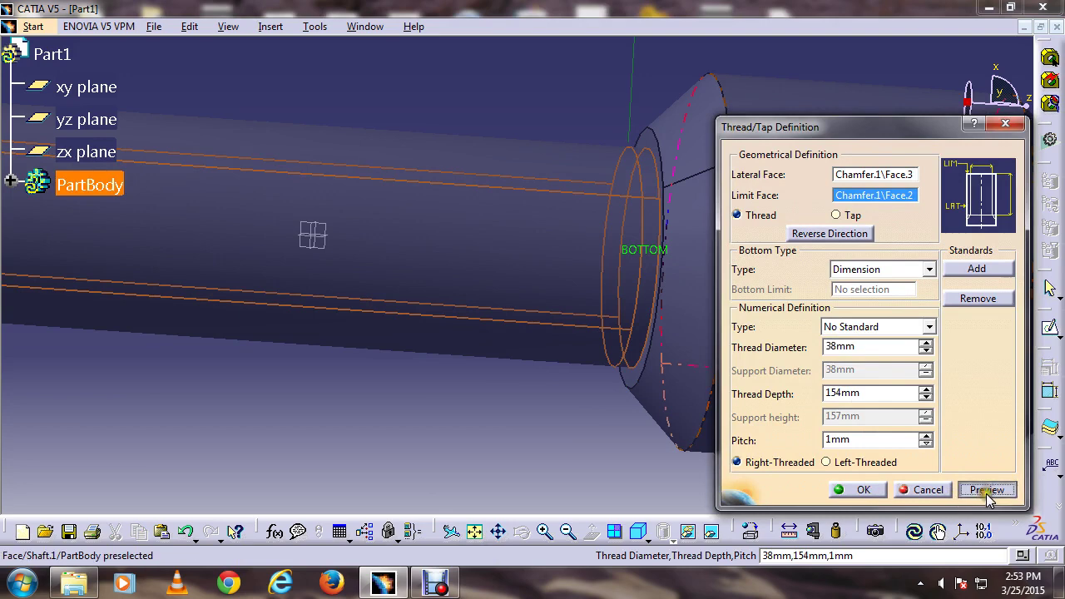
pyautogui.click(866, 489)
# - Open the definition of the narrow cylinder's thread for another edit
pyautogui.click(604, 439)
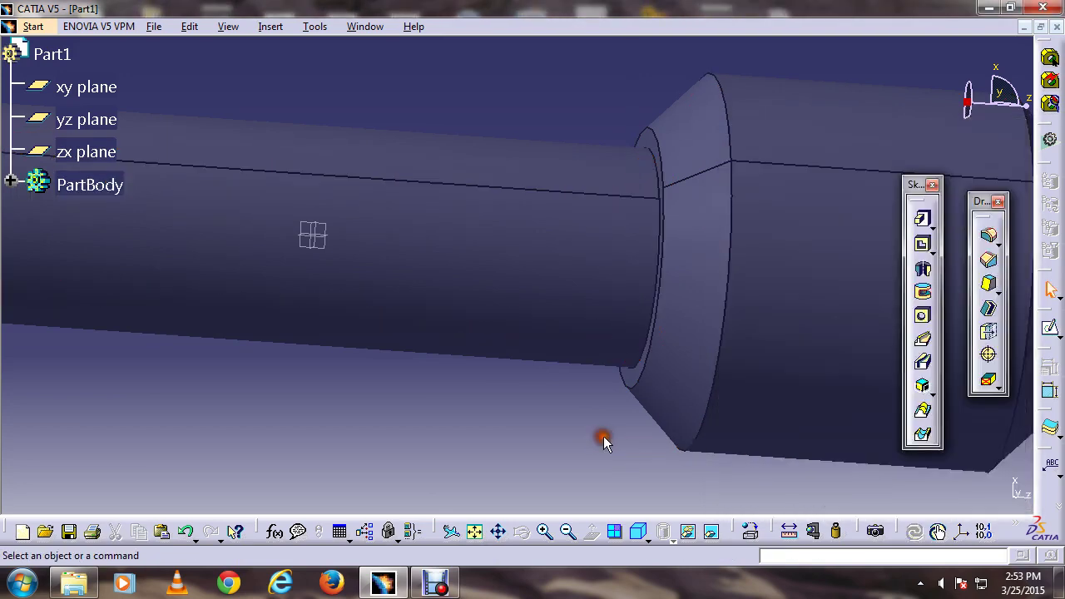
pyautogui.click(376, 223)
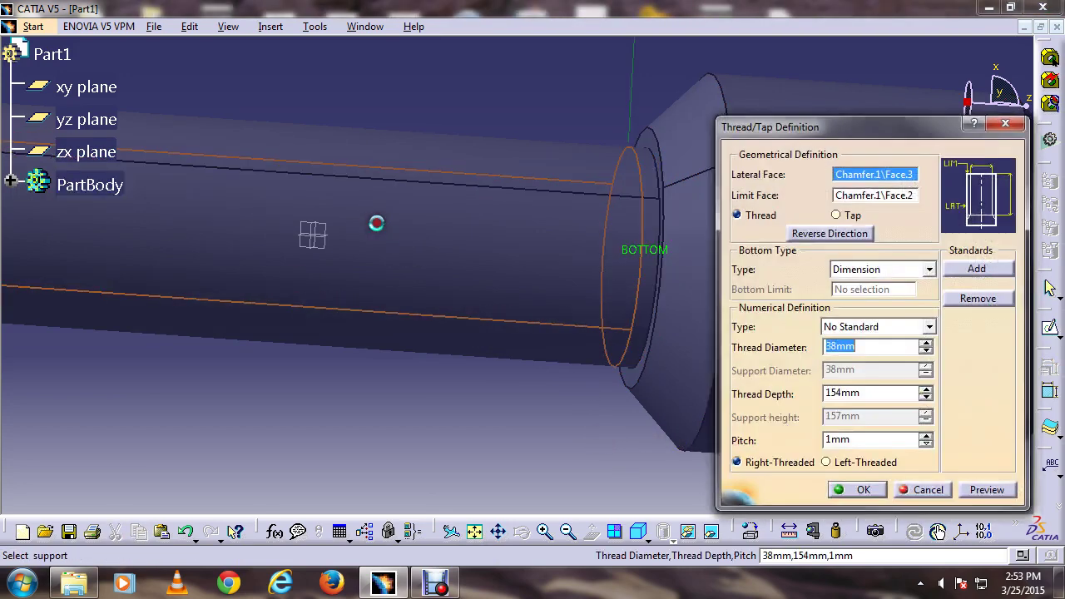